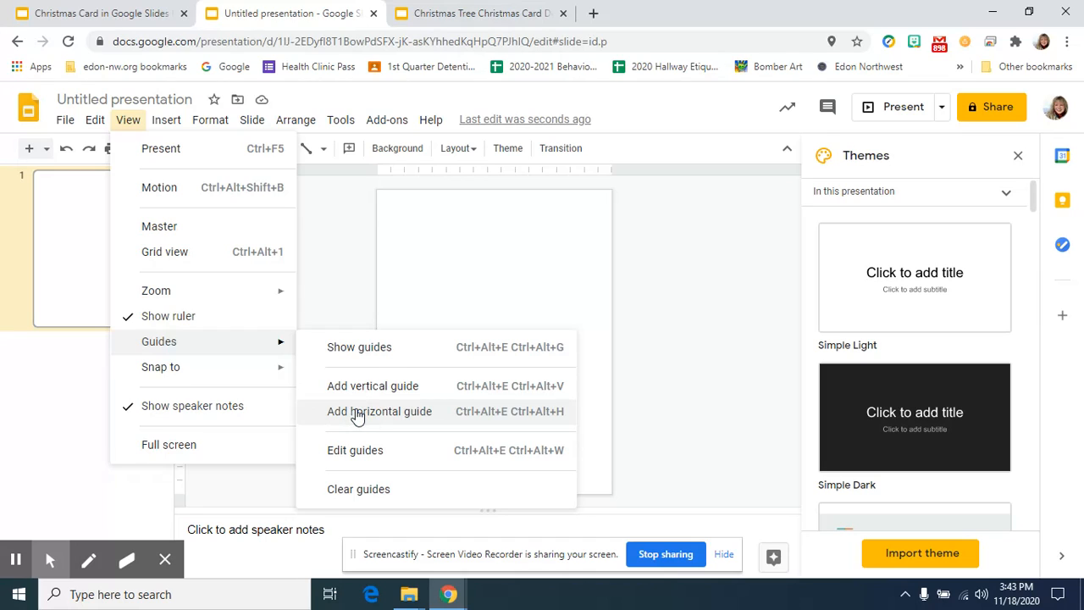
Step: Add a horizontal guide across the middle of the slide and remove the extra guide above it
left_click(357, 413)
left_click(509, 342)
left_click(494, 295)
left_click_drag(496, 302, 295, 267)
left_click_drag(418, 342, 246, 249)
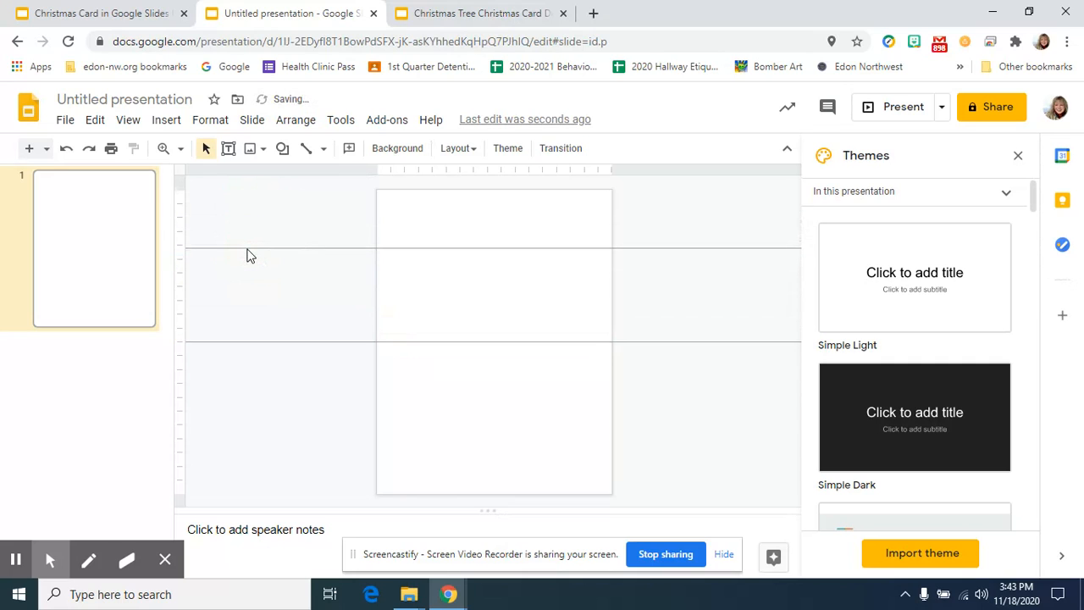
left_click_drag(256, 249, 233, 175)
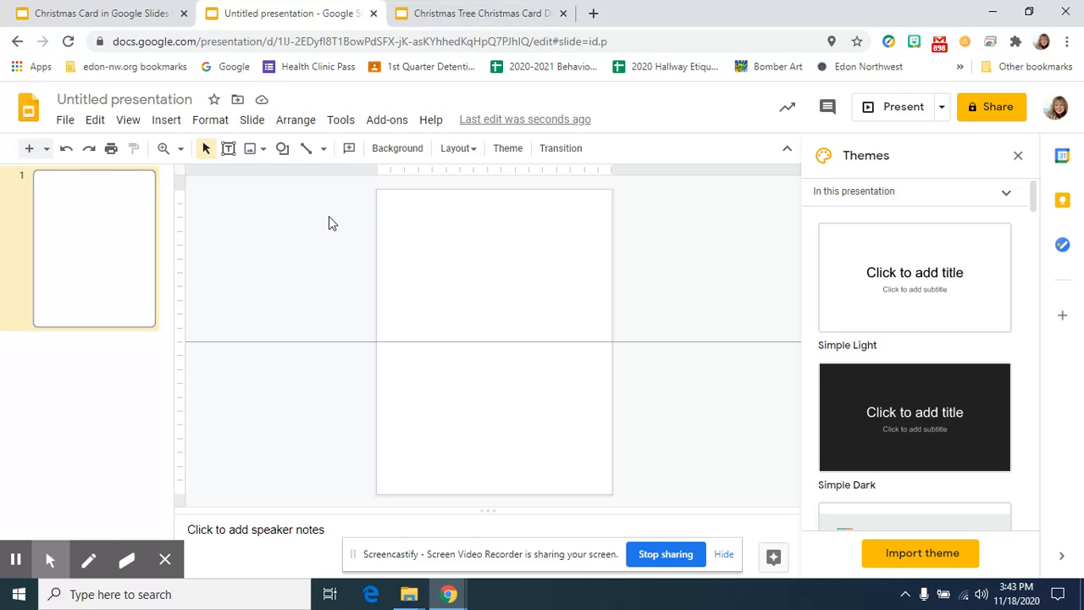
Step: Search the web for "tartan plaid" images to insert into the slide
left_click(167, 122)
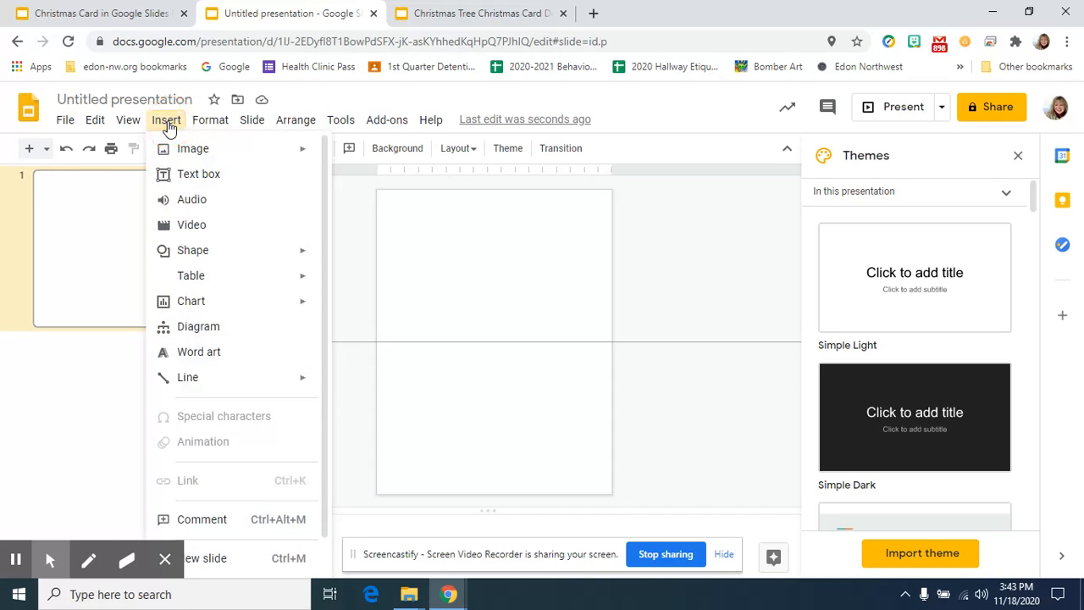
mouse_move(212, 150)
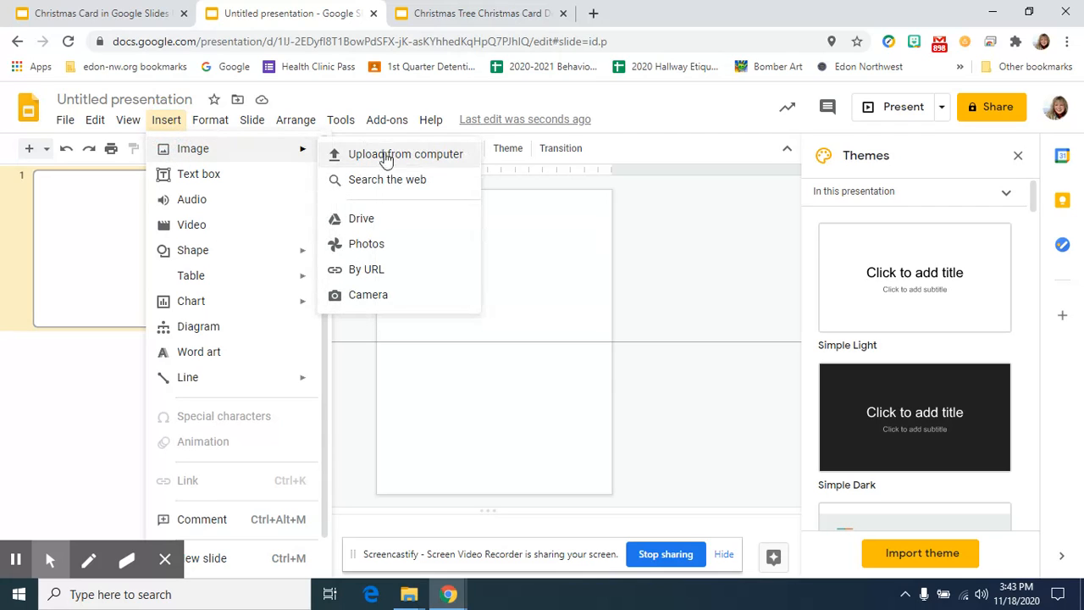
left_click(390, 181)
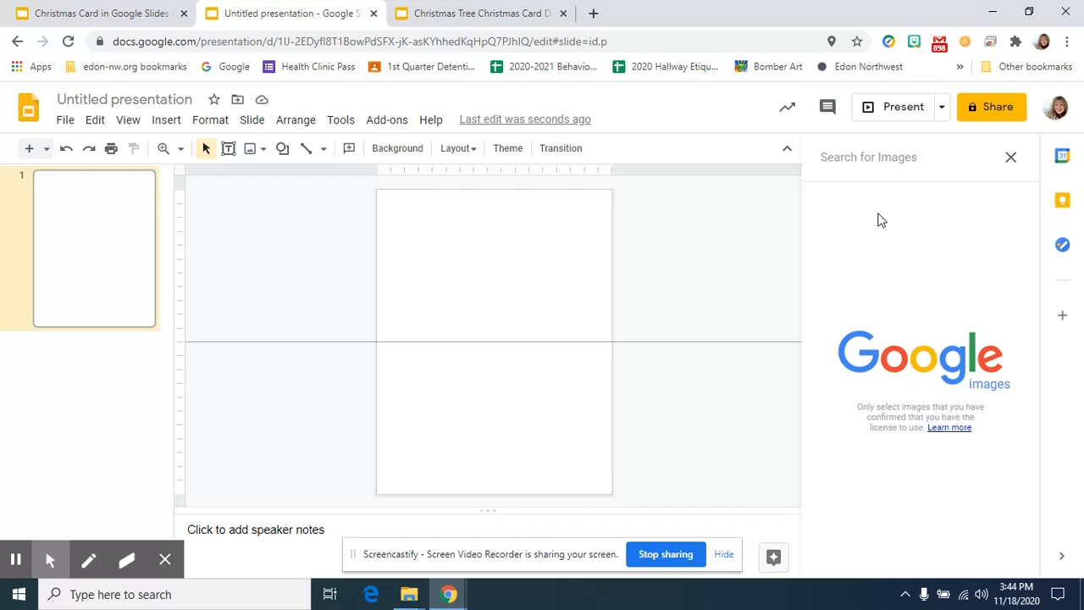
type("t")
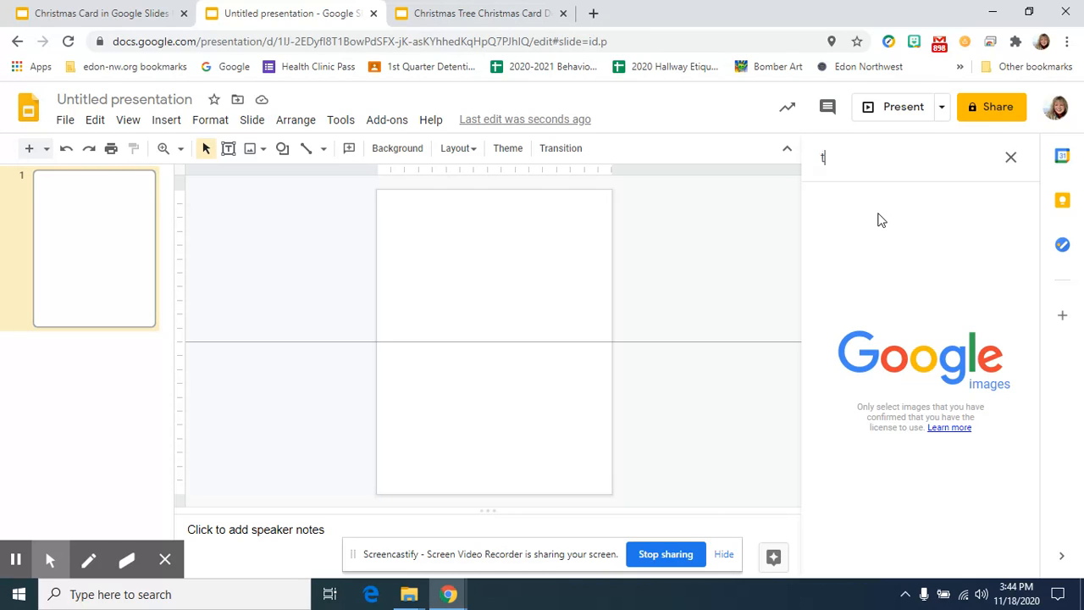
type("artan")
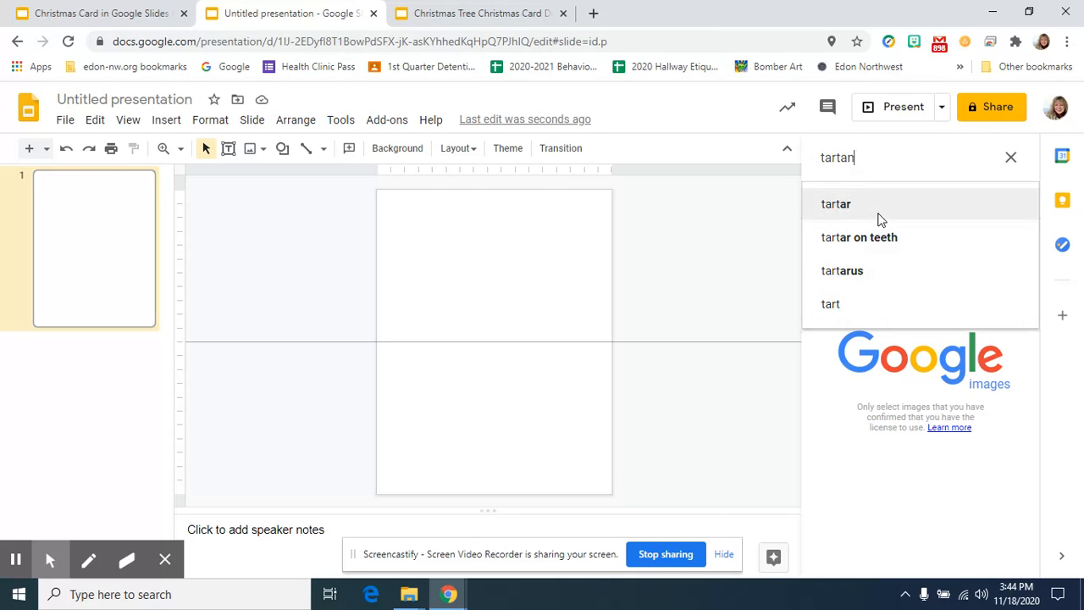
type(" plaid")
key("Return")
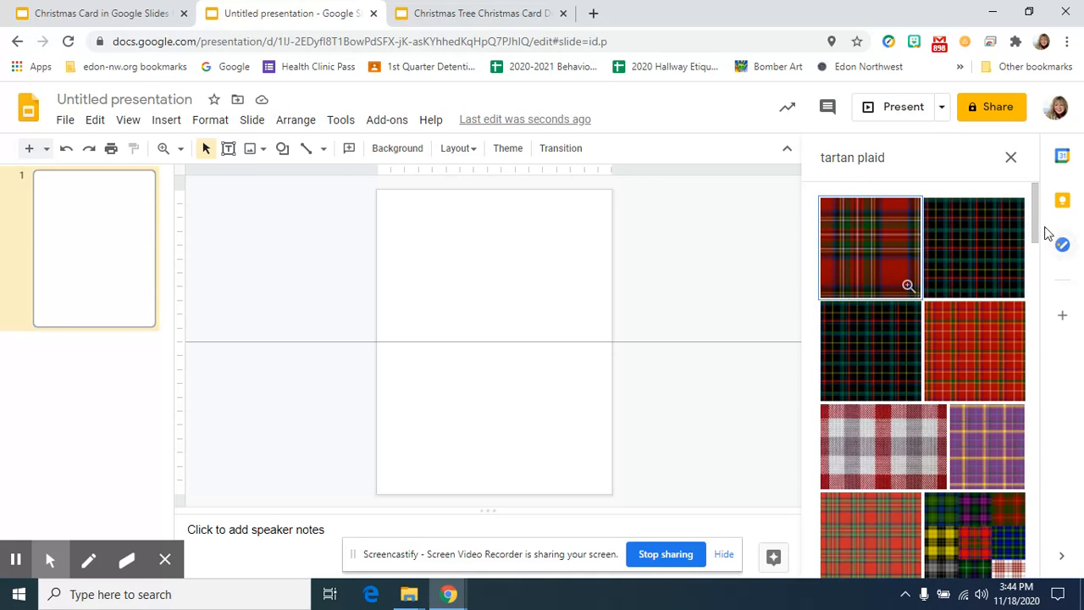
Step: Insert the dark green and navy tartan image from the search results into the slide
left_click_drag(1036, 220, 1038, 290)
left_click(966, 430)
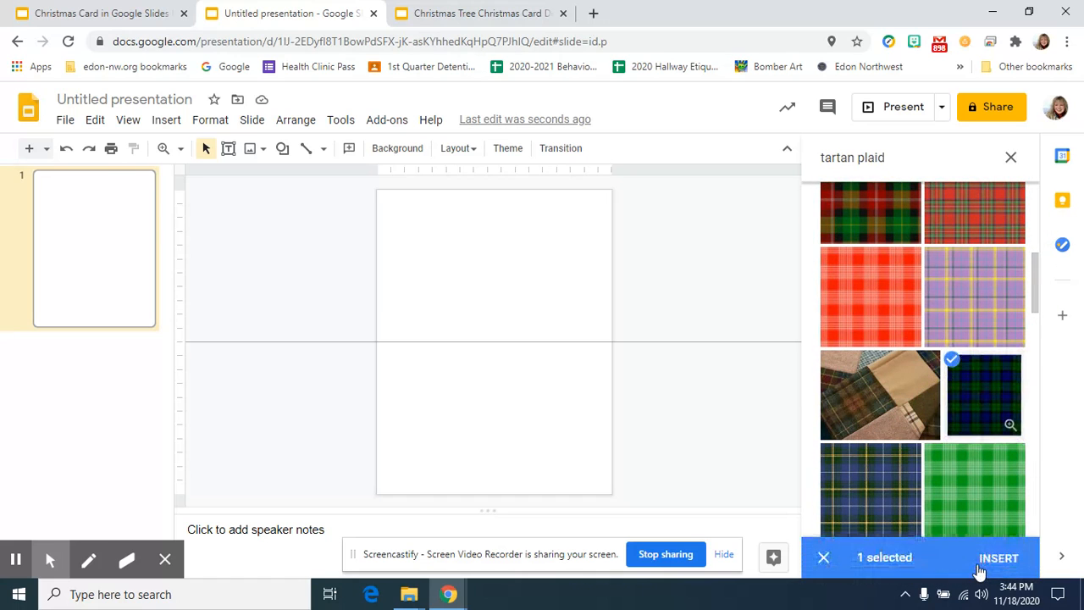
left_click(996, 559)
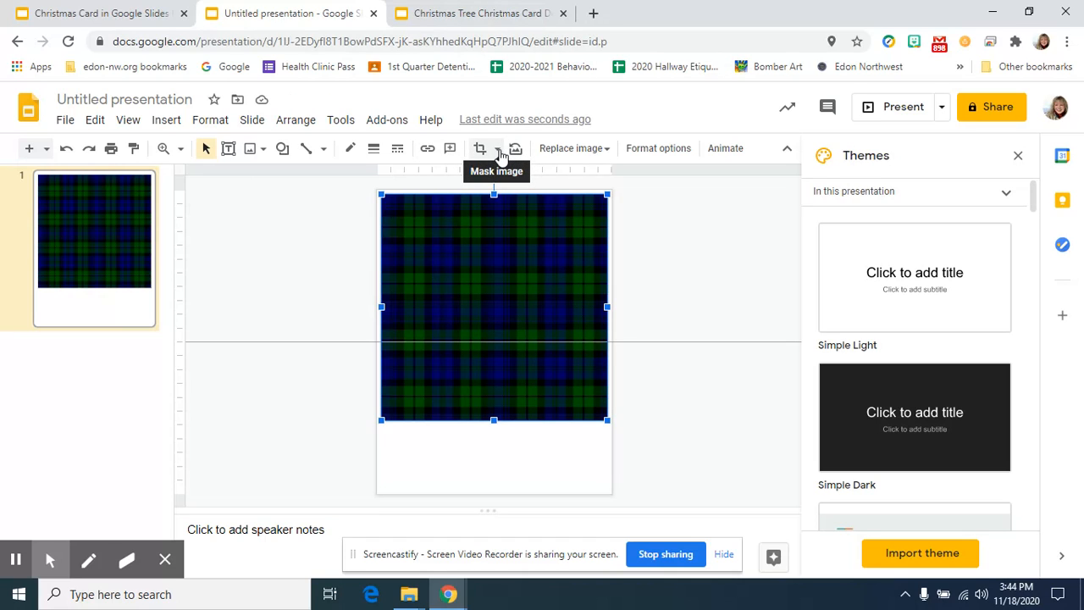
Step: Mask the green and navy tartan image with a triangle shape
left_click(498, 150)
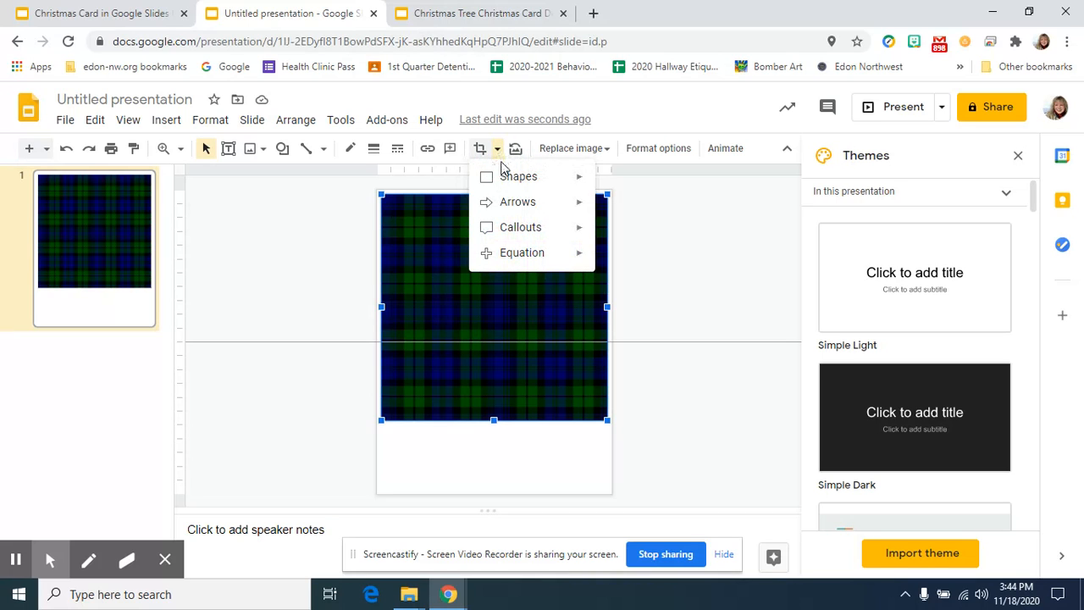
mouse_move(503, 173)
left_click(625, 215)
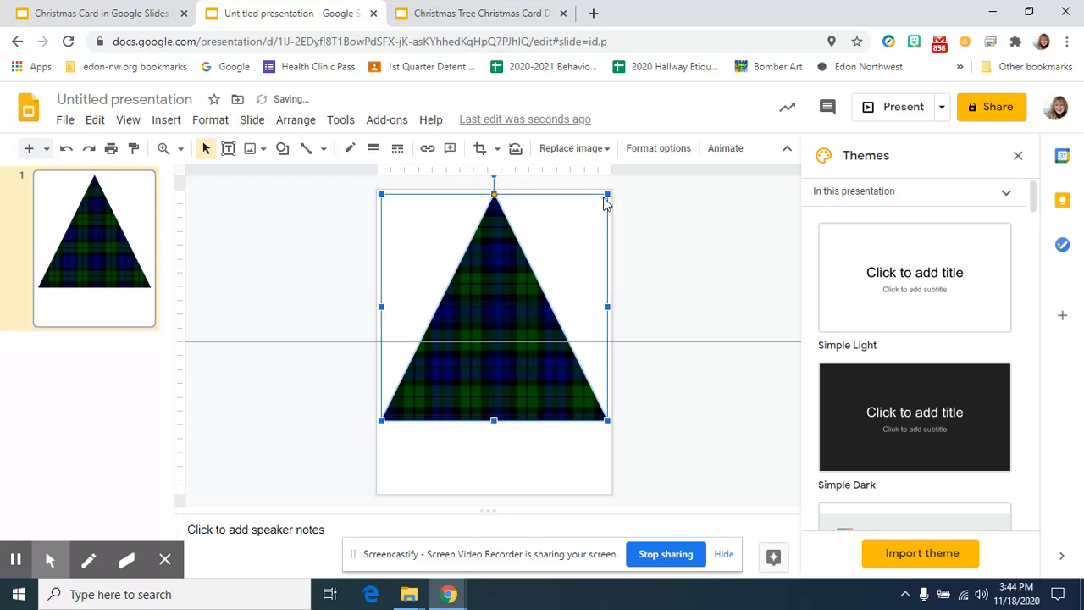
Step: Shrink the green and navy triangle into a tall, narrow tree and place it below the guide near the slide's lower-left corner
left_click_drag(606, 195, 517, 284)
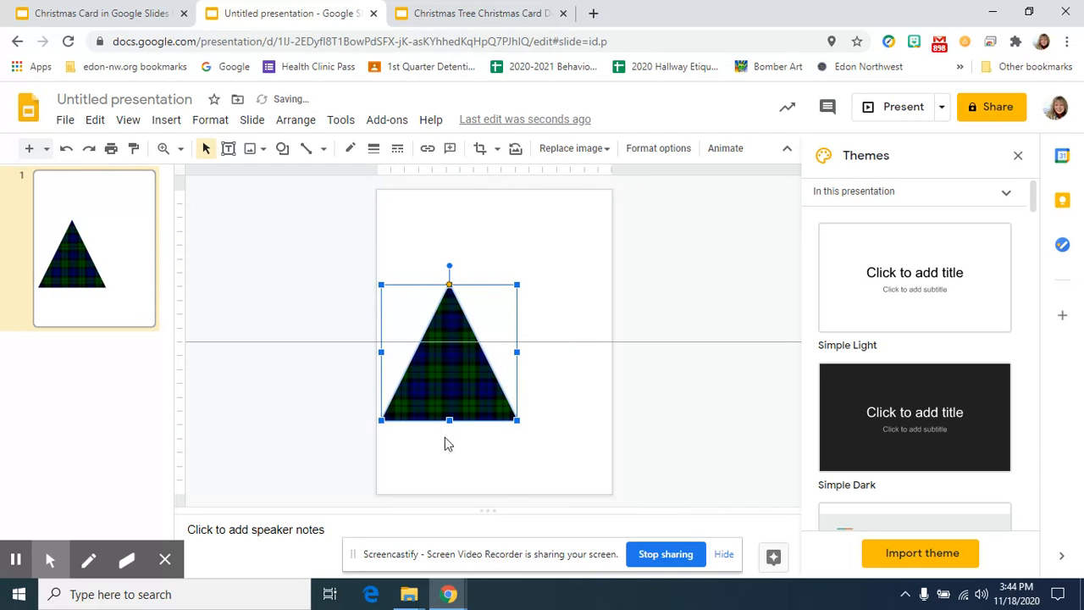
left_click_drag(449, 420, 449, 454)
left_click_drag(519, 367, 479, 369)
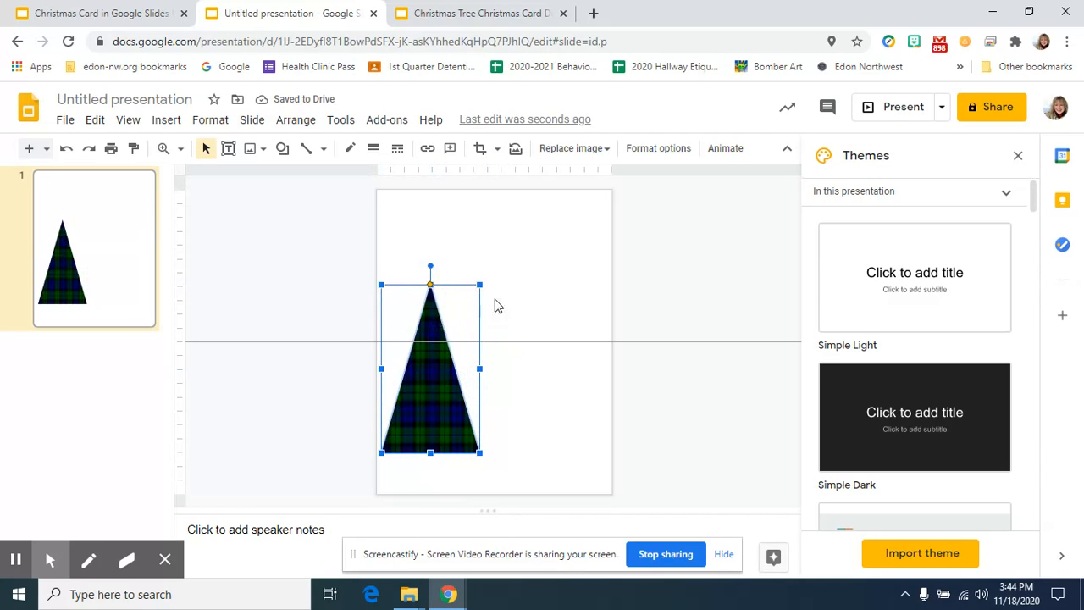
left_click_drag(480, 285, 445, 341)
left_click(420, 397)
left_click_drag(420, 397, 431, 412)
left_click(690, 425)
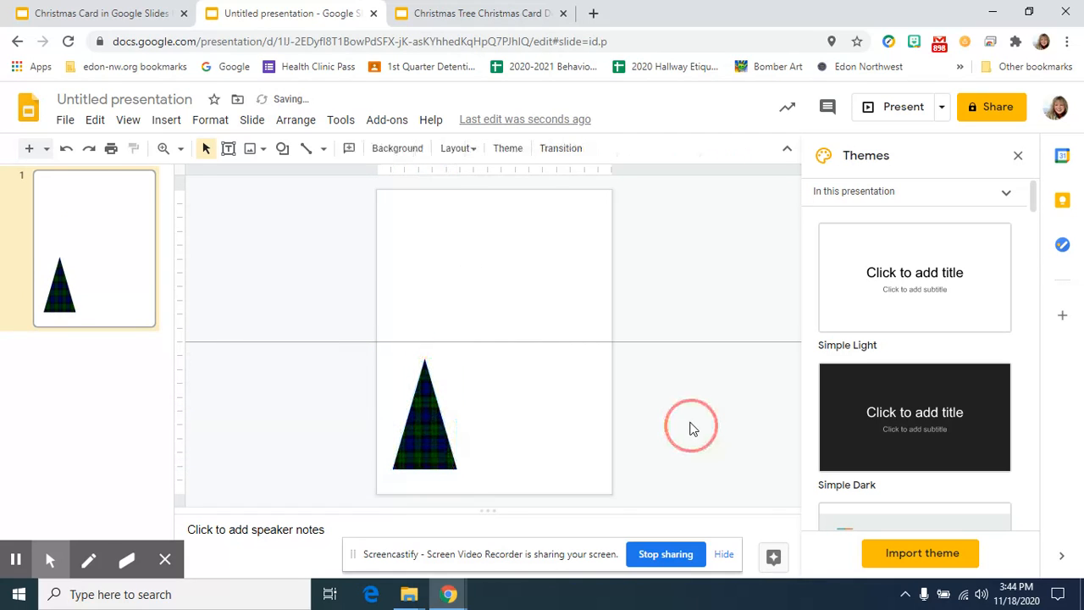
Step: Insert a red tartan image with yellow and green lines from the "tartan plaid" web image results
left_click(282, 149)
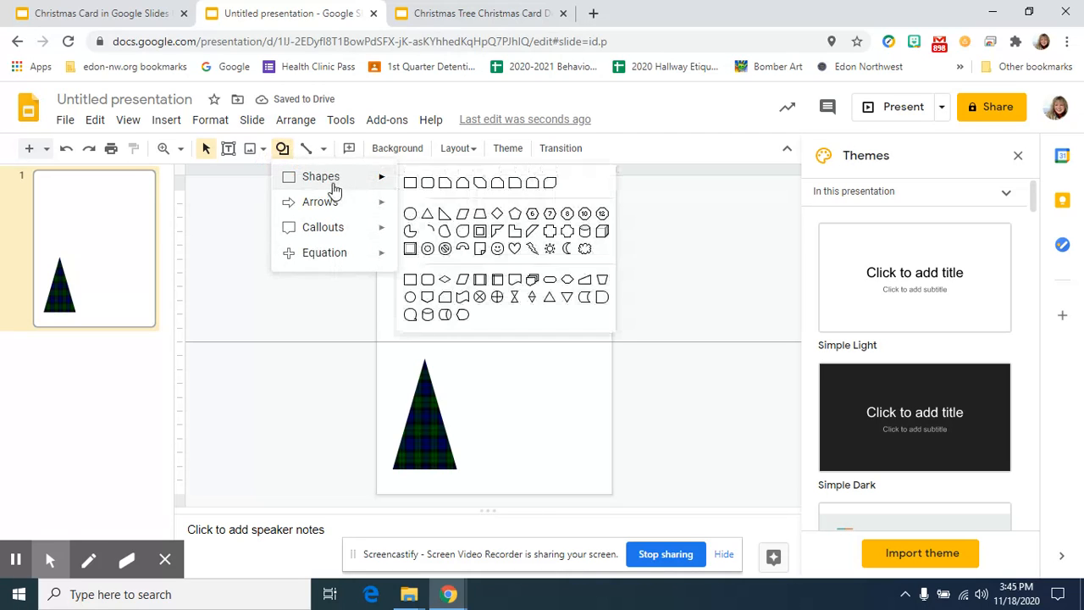
left_click(250, 150)
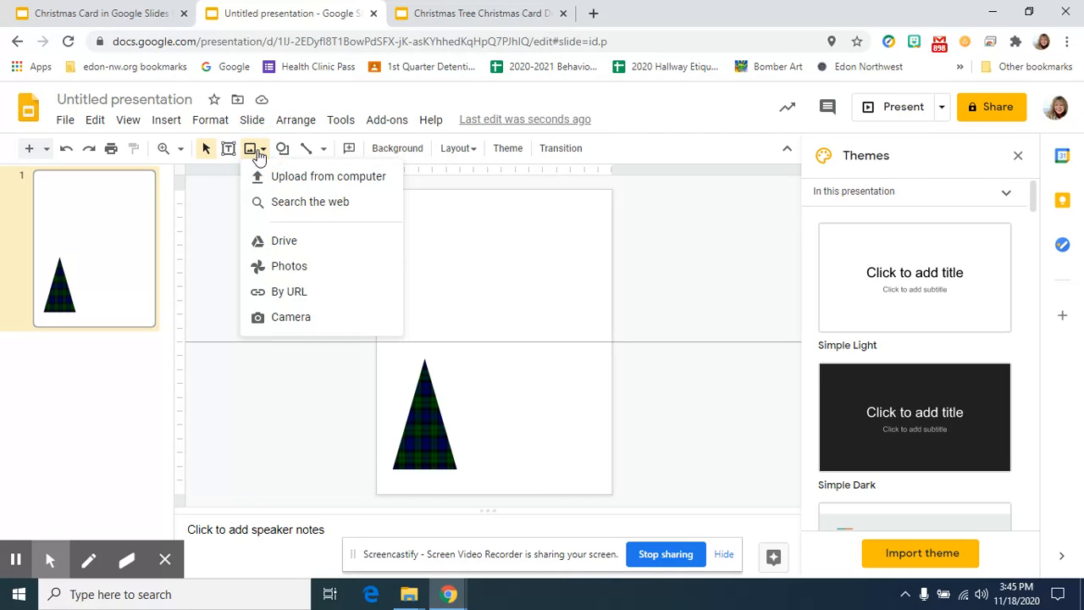
left_click(277, 202)
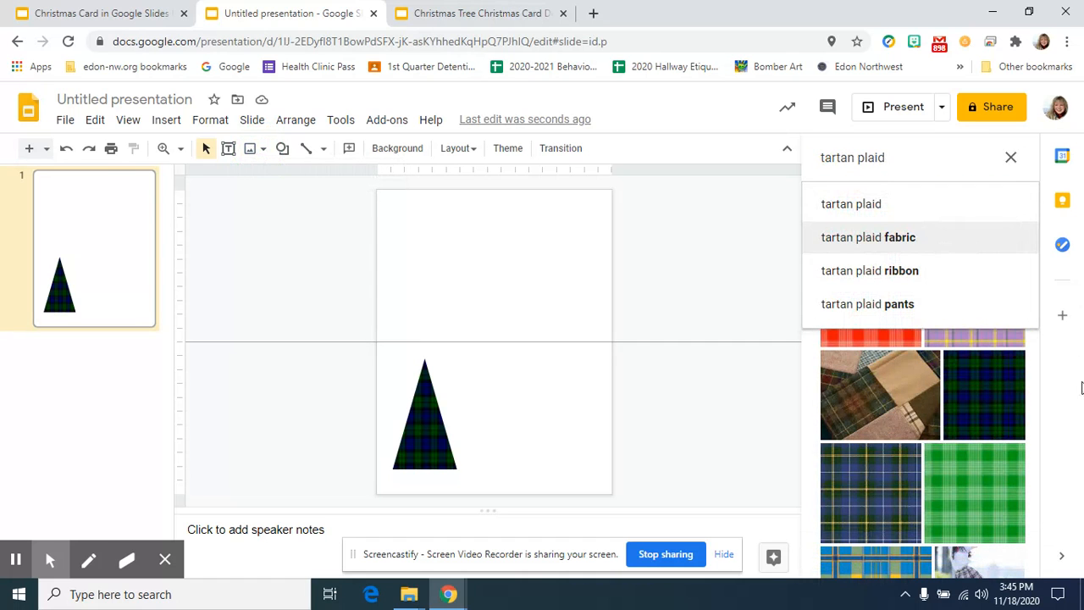
scroll(1037, 413, "down", 4)
left_click_drag(1034, 353, 1034, 242)
left_click(996, 255)
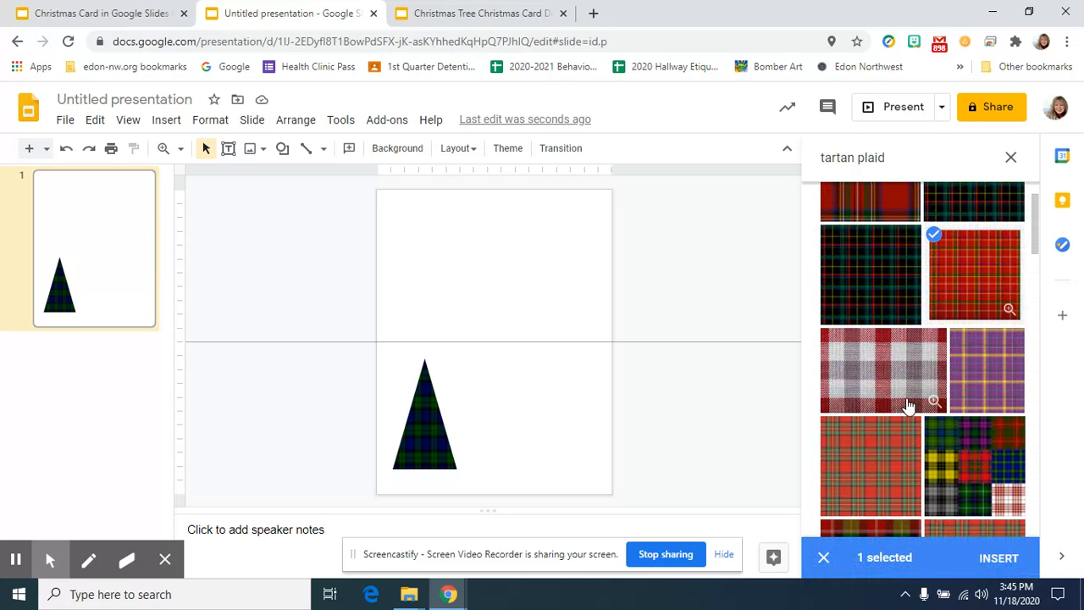
left_click(999, 555)
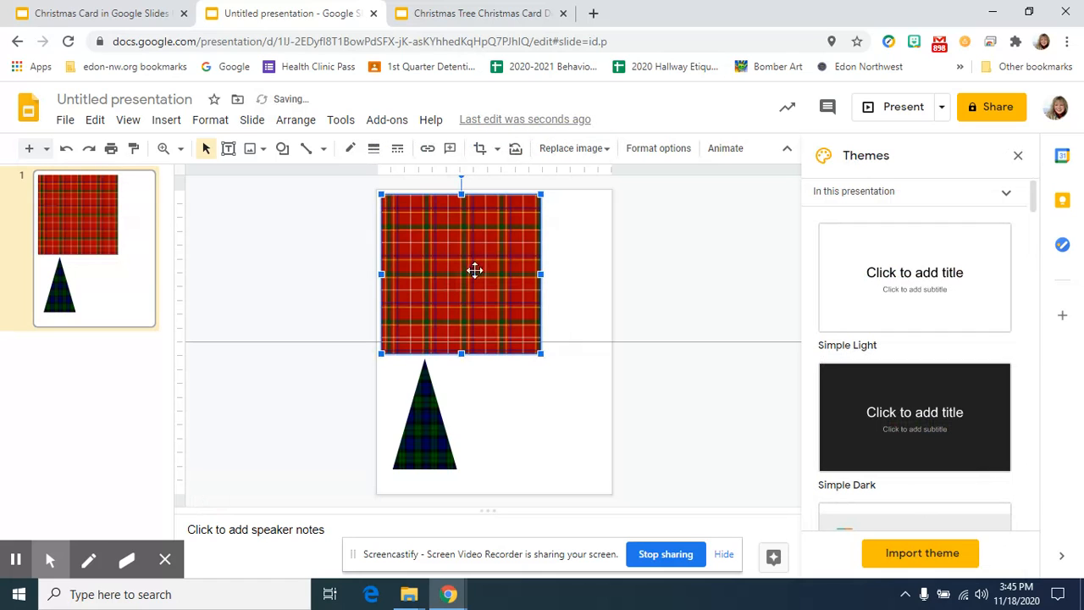
Step: Move the red tartan image beside the green tree and mask it with a triangle shape
left_click_drag(477, 281, 553, 371)
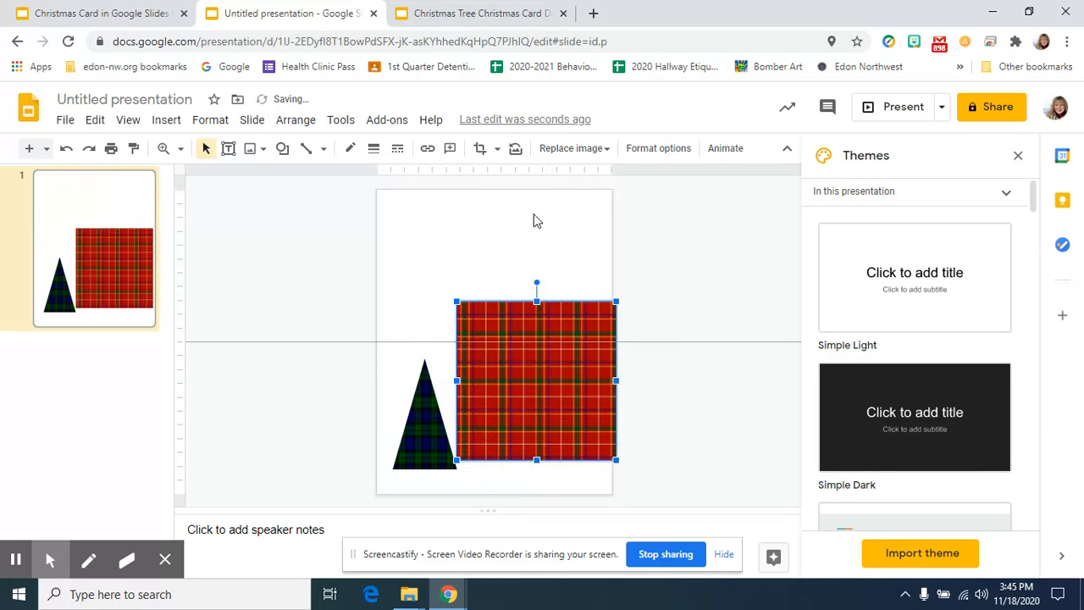
left_click(497, 149)
mouse_move(513, 178)
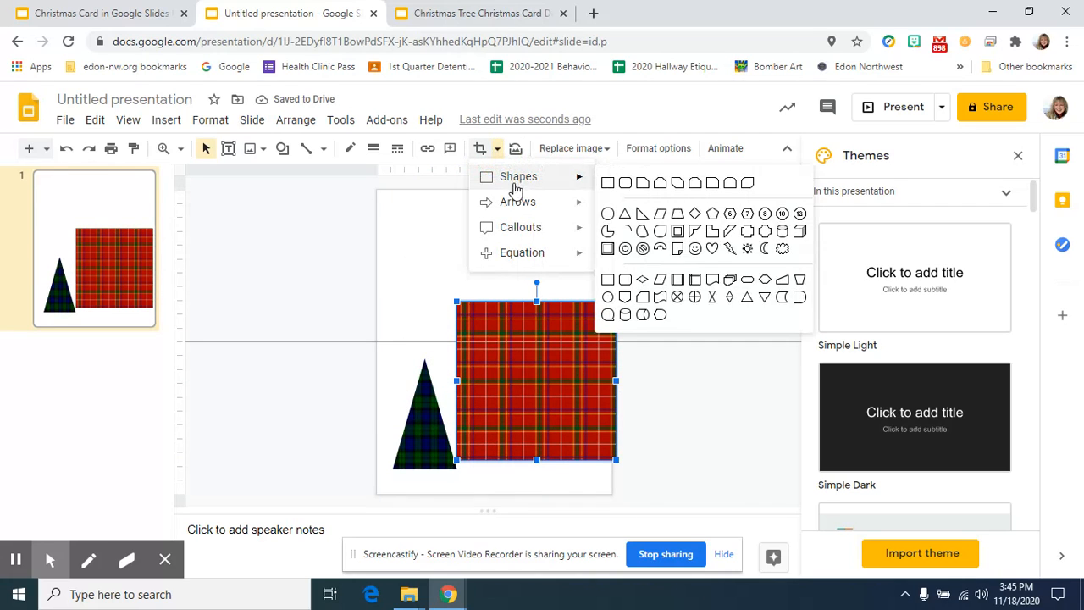
left_click(627, 214)
Step: Shrink and narrow the red triangle into a smaller tree overlapping the green tree's right edge, with its base slightly lower
left_click_drag(619, 303, 518, 391)
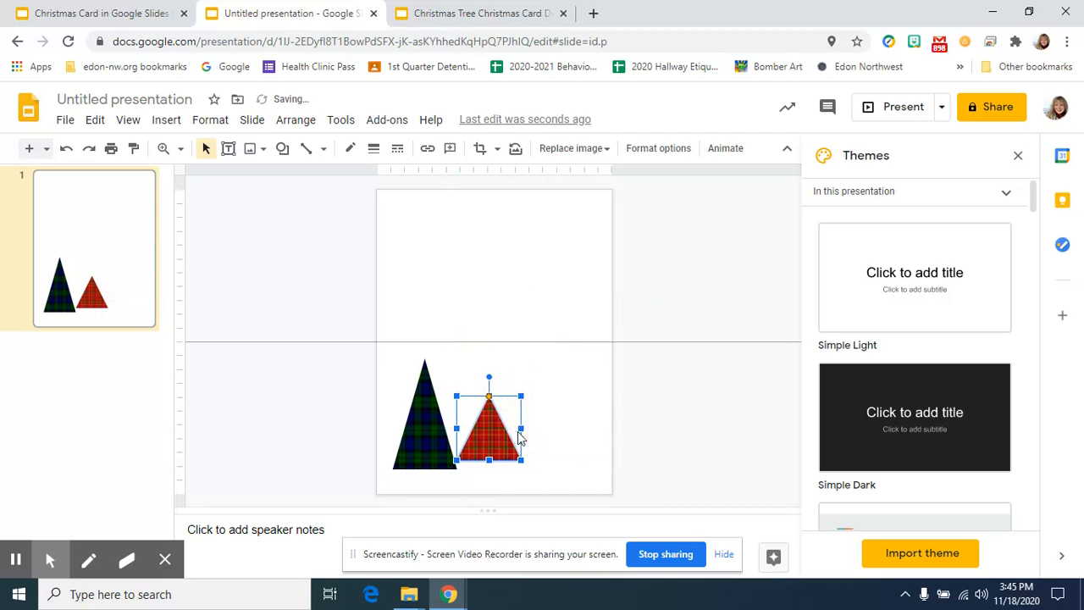
left_click_drag(520, 430, 472, 455)
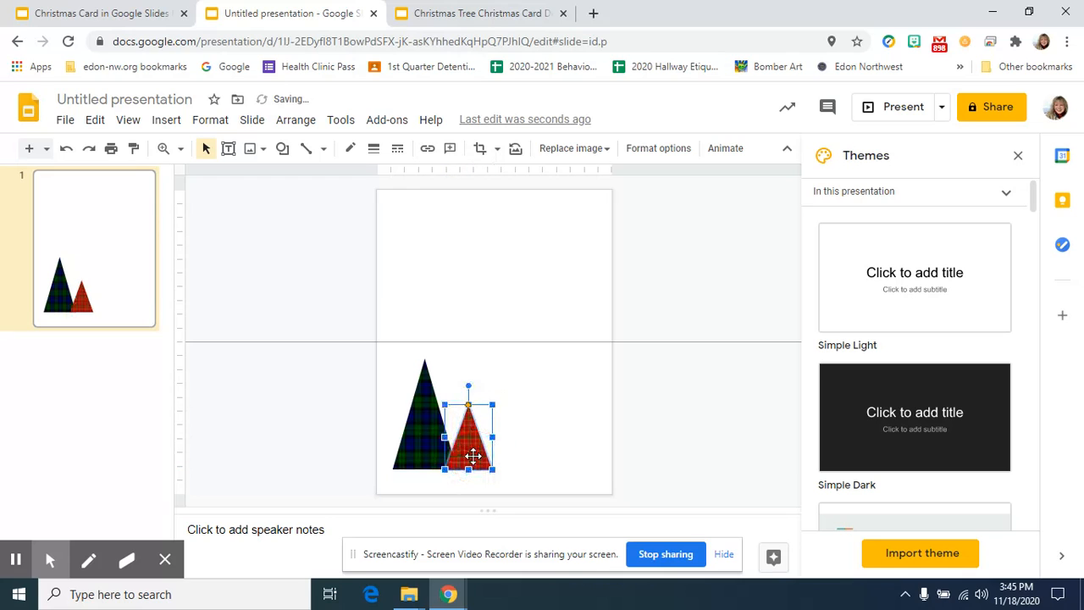
left_click(470, 454)
left_click(470, 458)
left_click(471, 463)
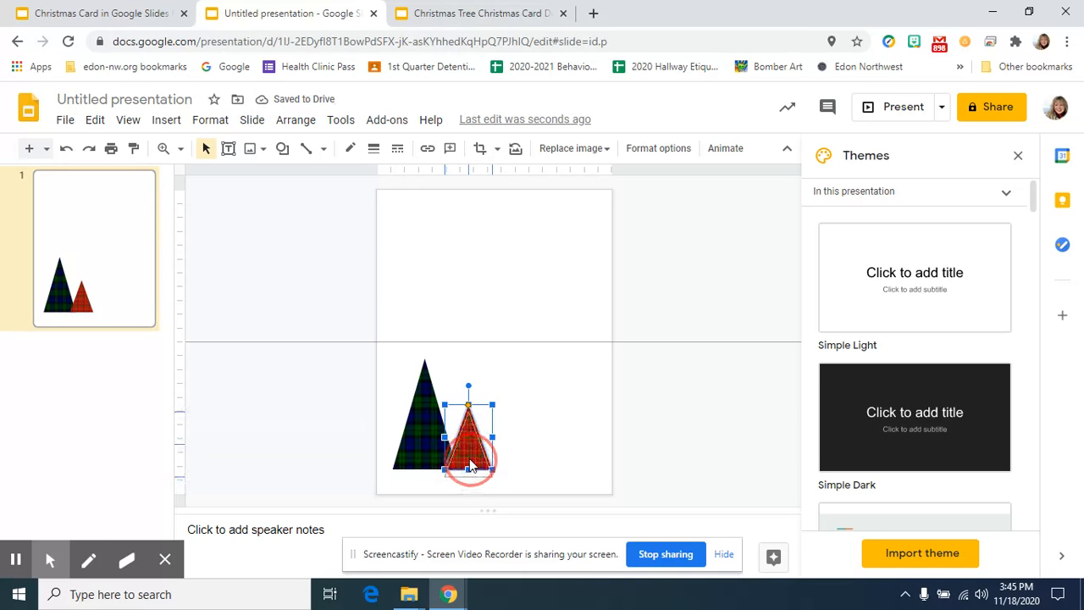
left_click(630, 430)
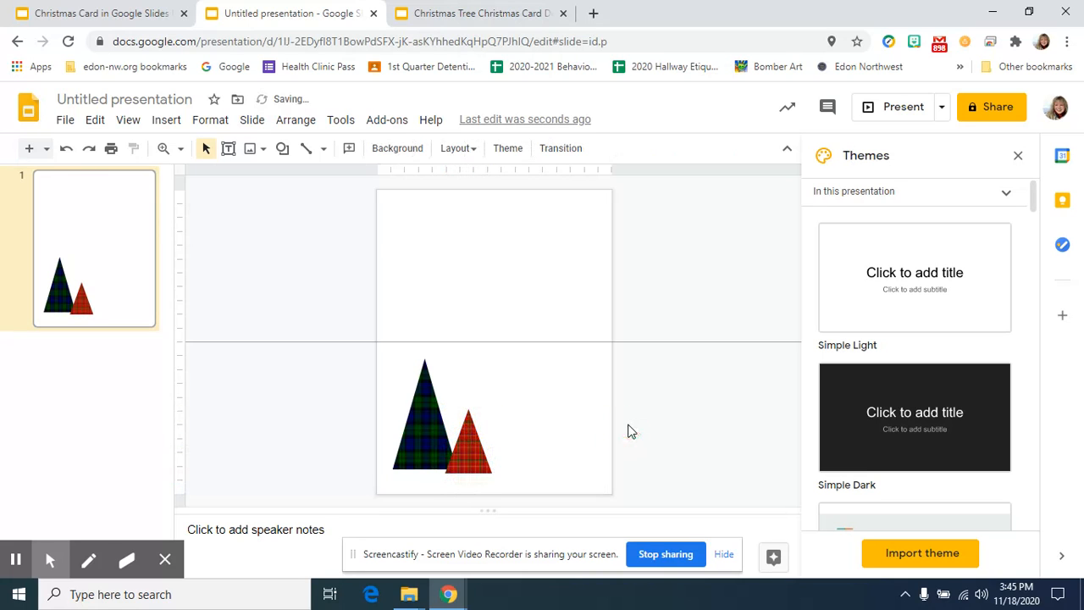
Step: Insert the navy and red plaid image with cream lines from the "tartan plaid" web image results
left_click(253, 151)
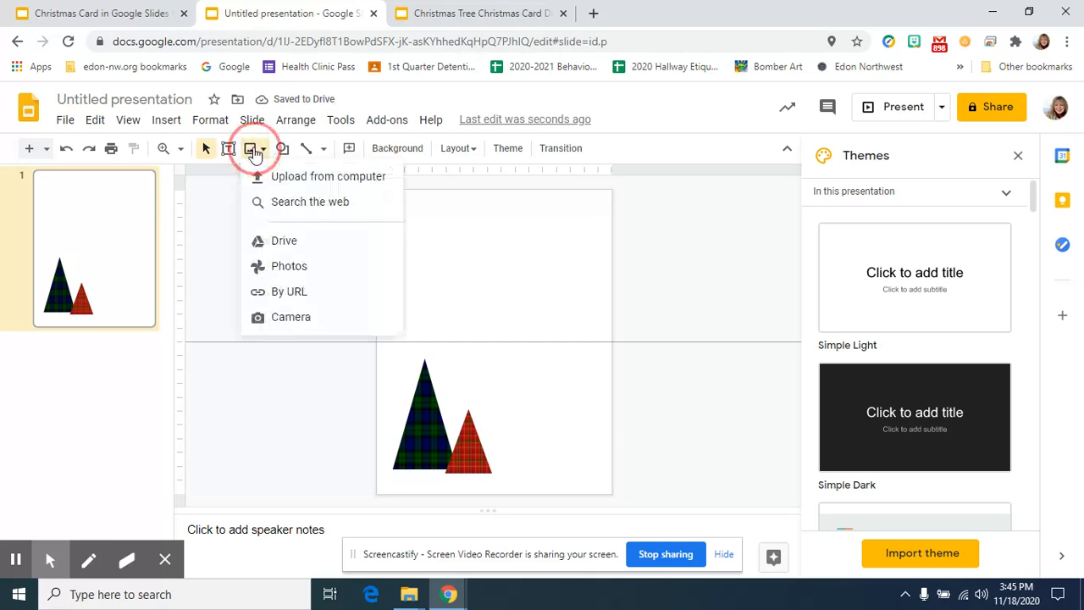
left_click(285, 201)
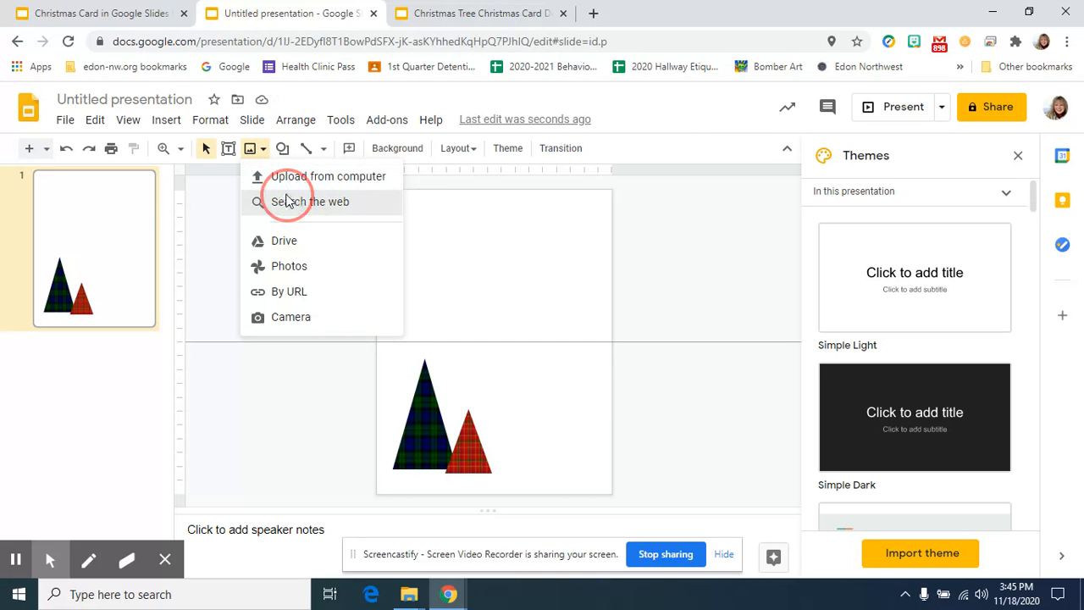
left_click(1036, 422)
left_click_drag(1037, 288, 1031, 458)
scroll(1012, 499, "down", 10)
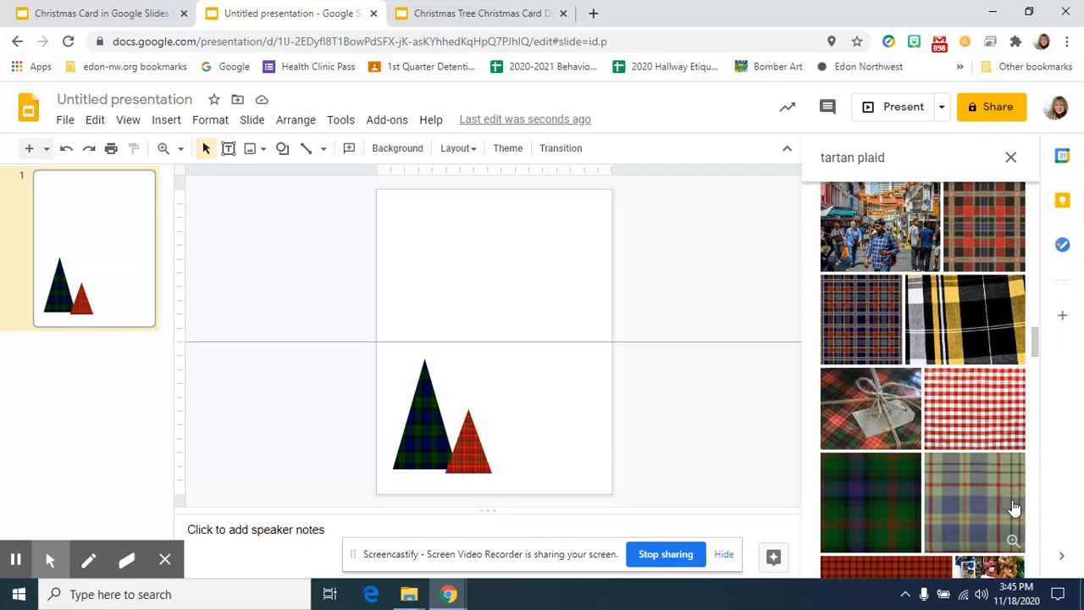
left_click(855, 311)
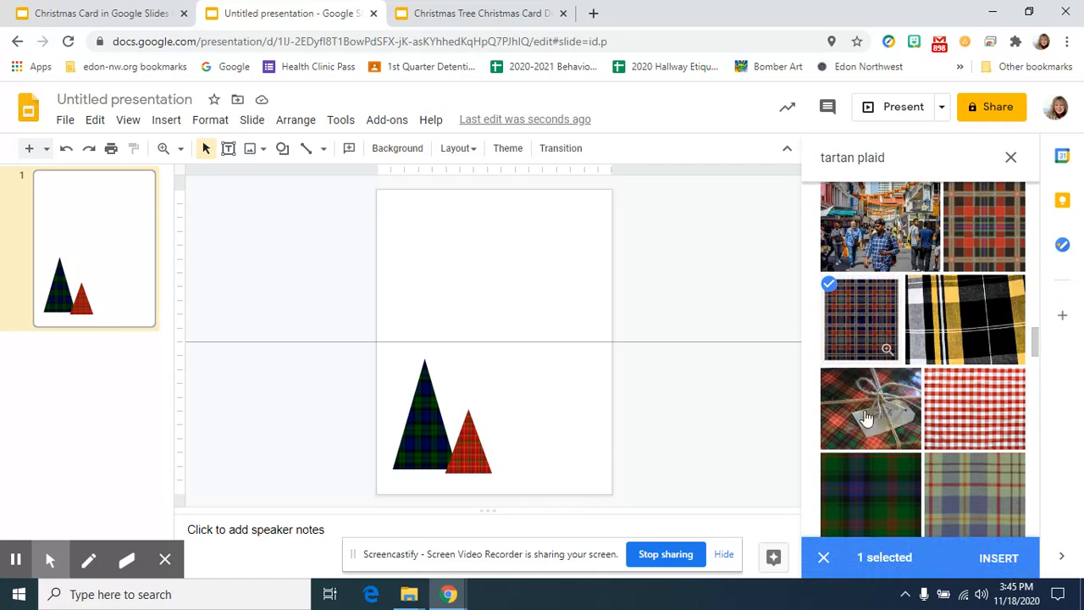
left_click(1011, 562)
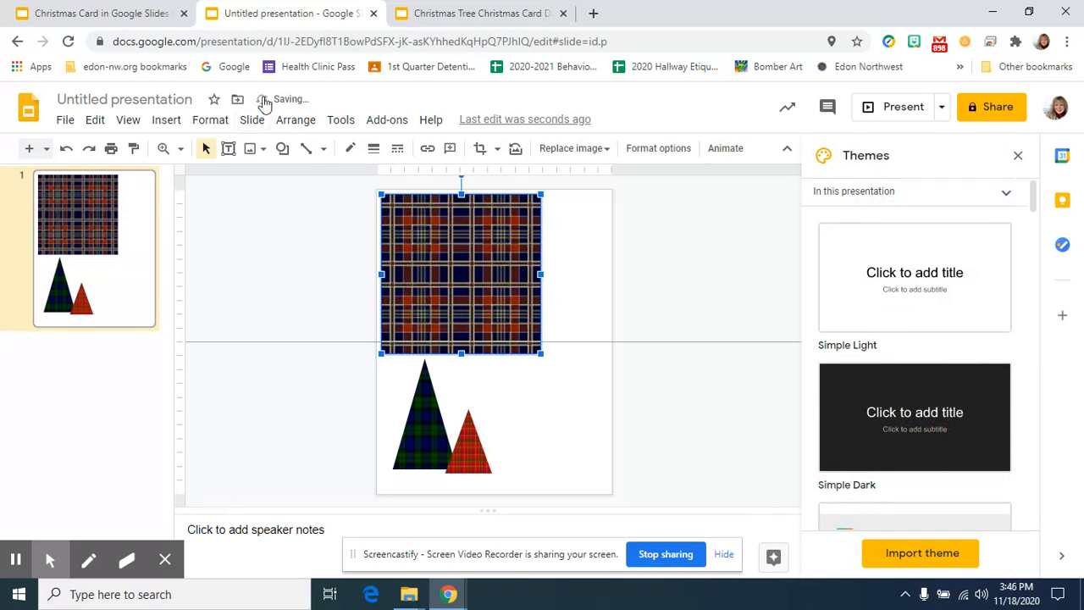
Step: Mask the navy and red plaid image with a triangle shape
left_click(284, 152)
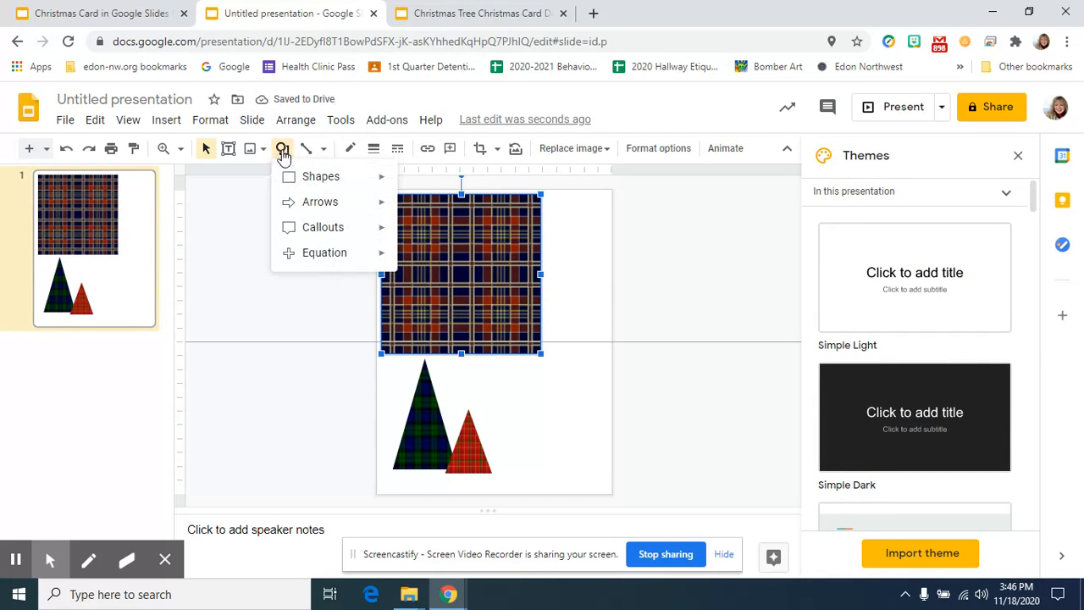
left_click(497, 148)
mouse_move(527, 189)
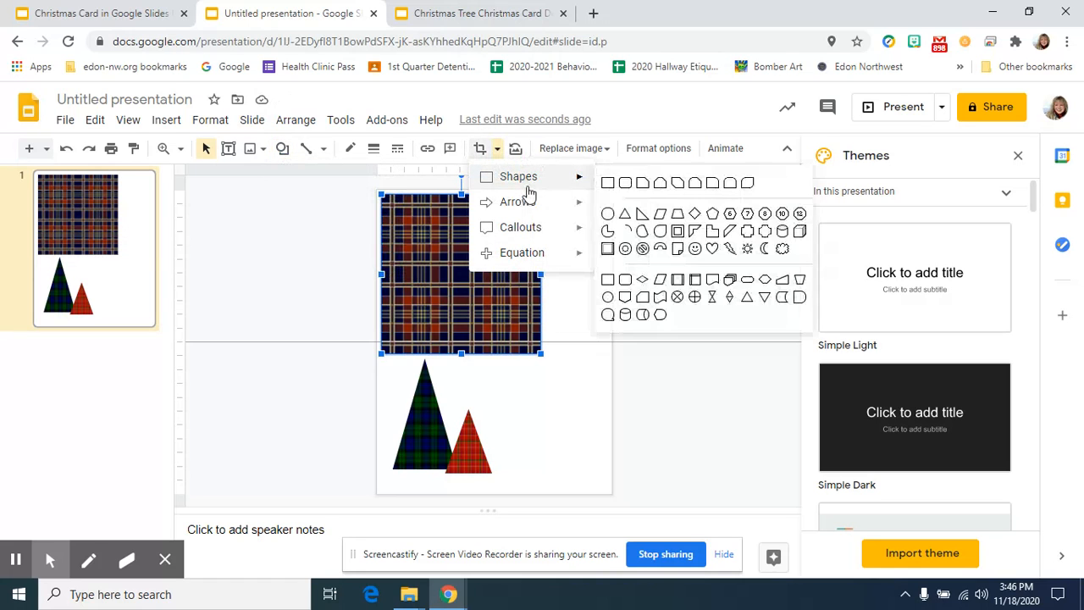
left_click(624, 214)
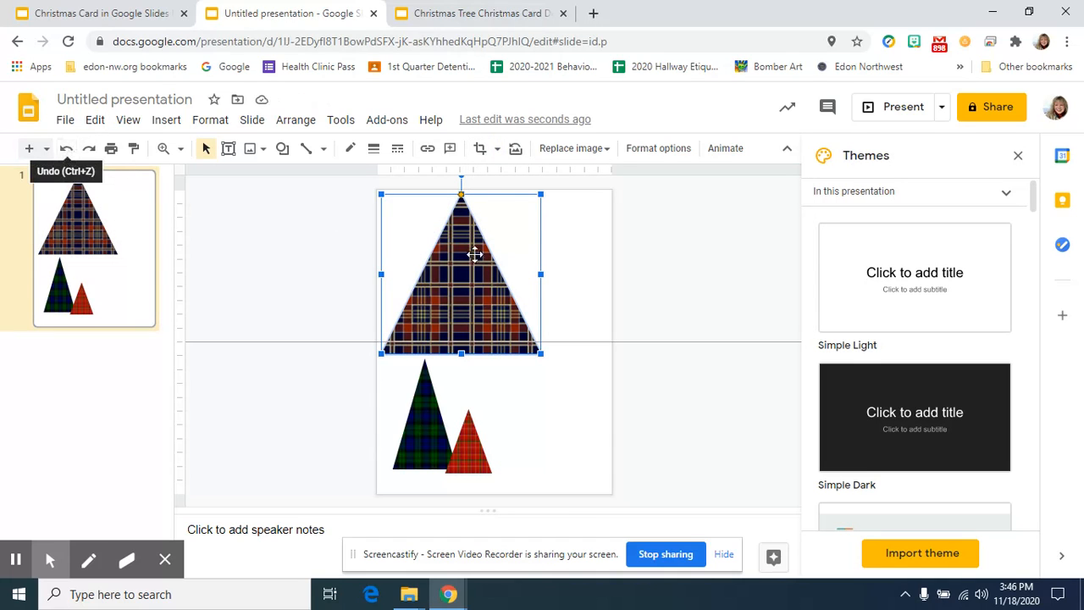
Step: Narrow and shrink the navy and red plaid triangle, then place it beside the small red tree, overlapping its edge
left_click_drag(542, 273, 480, 281)
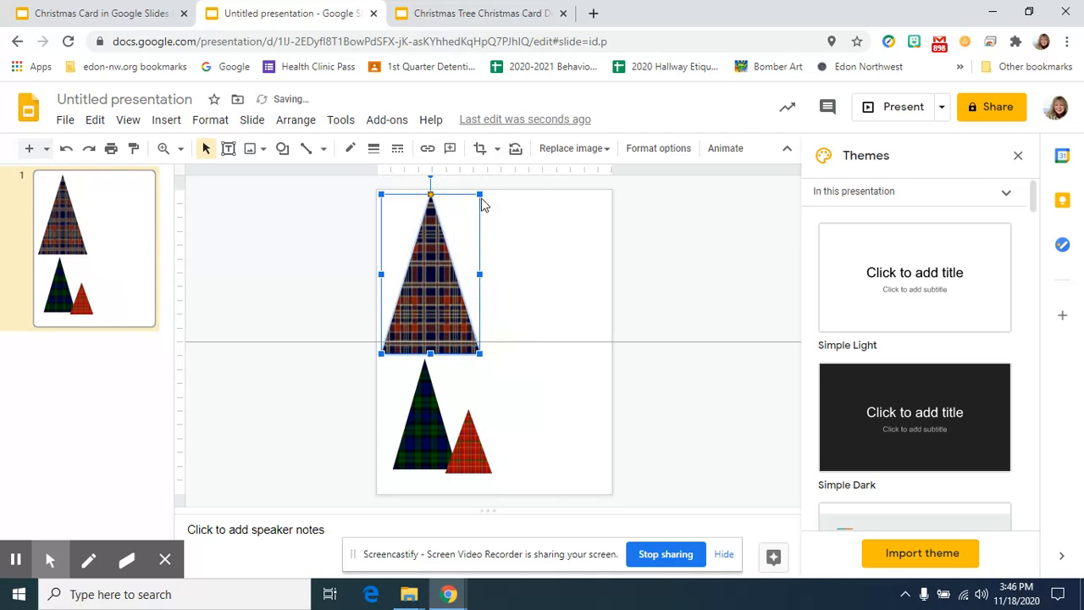
left_click_drag(478, 195, 445, 249)
left_click_drag(405, 334, 485, 438)
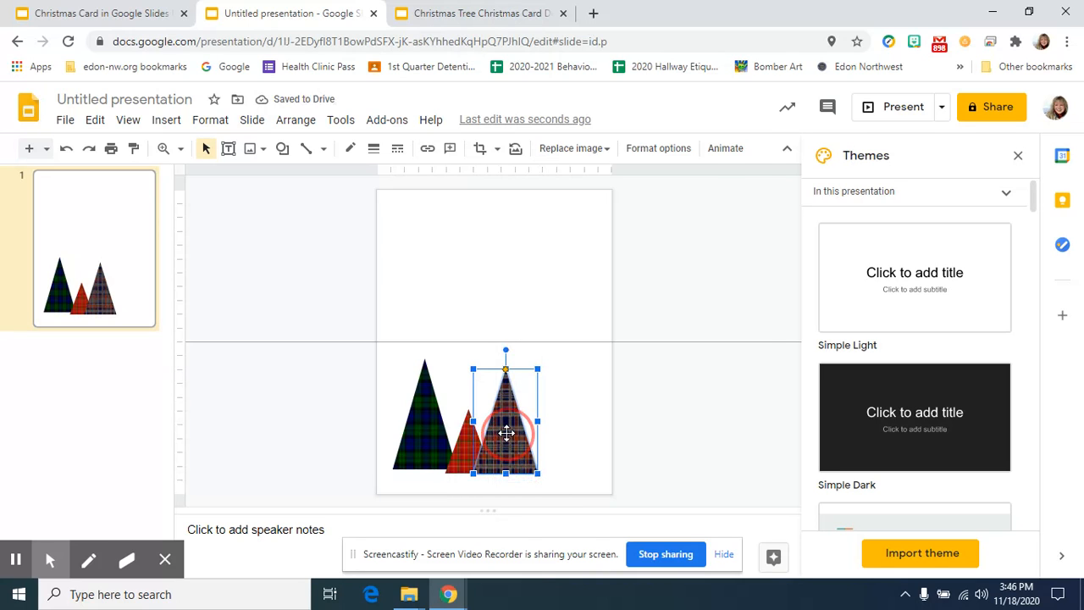
Step: Send the navy and red plaid tree to the back so it sits behind the small red tree
right_click(508, 439)
mouse_move(585, 324)
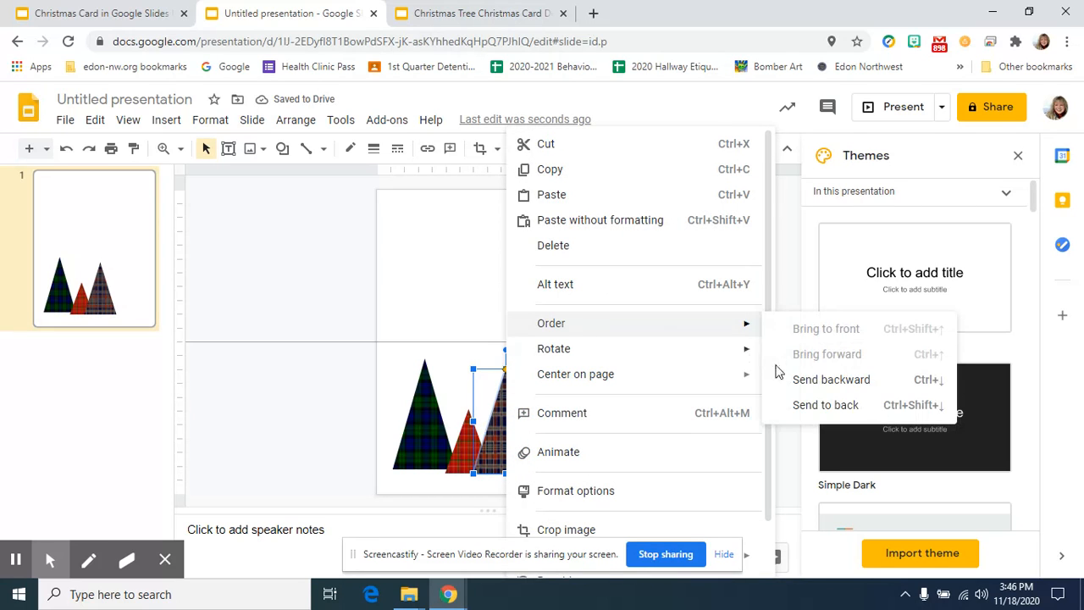
left_click(809, 405)
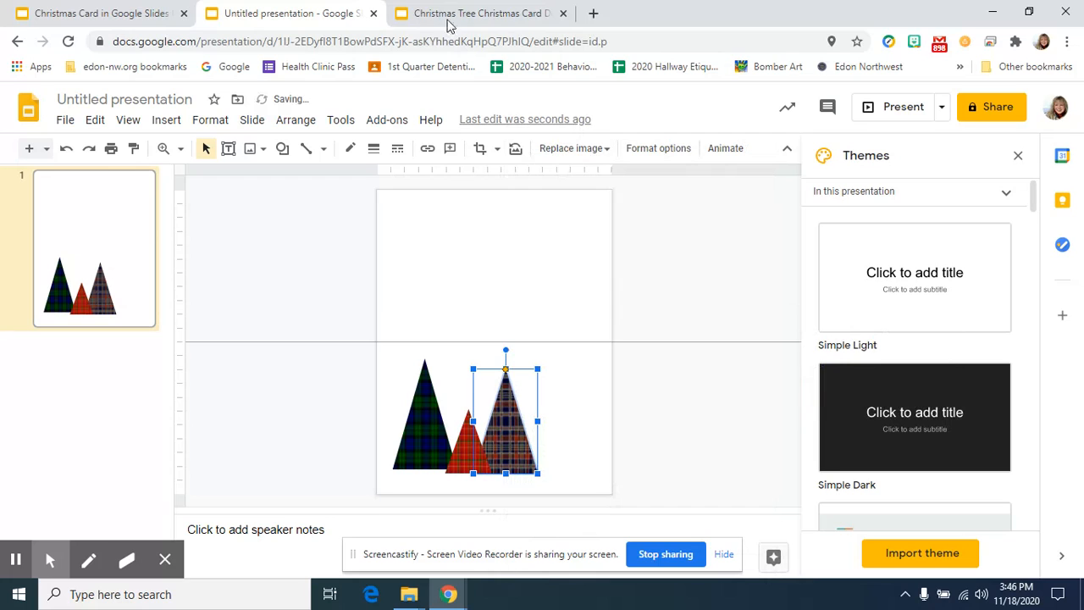
left_click(295, 123)
mouse_move(311, 148)
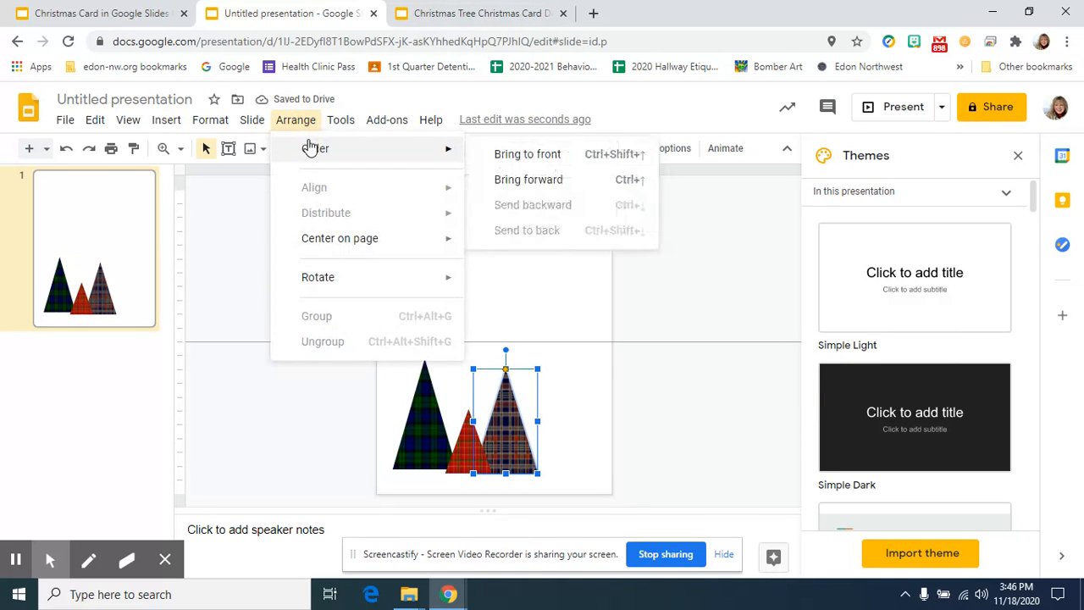
left_click(695, 430)
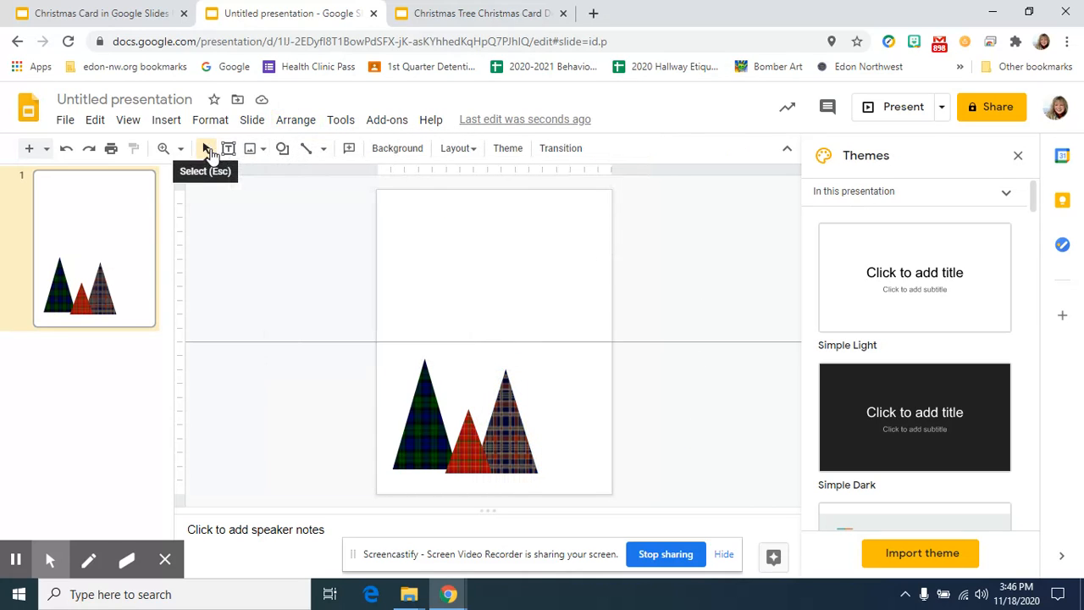
Step: Insert the dark green tartan image with red lines from the "tartan plaid" web image results
left_click(258, 151)
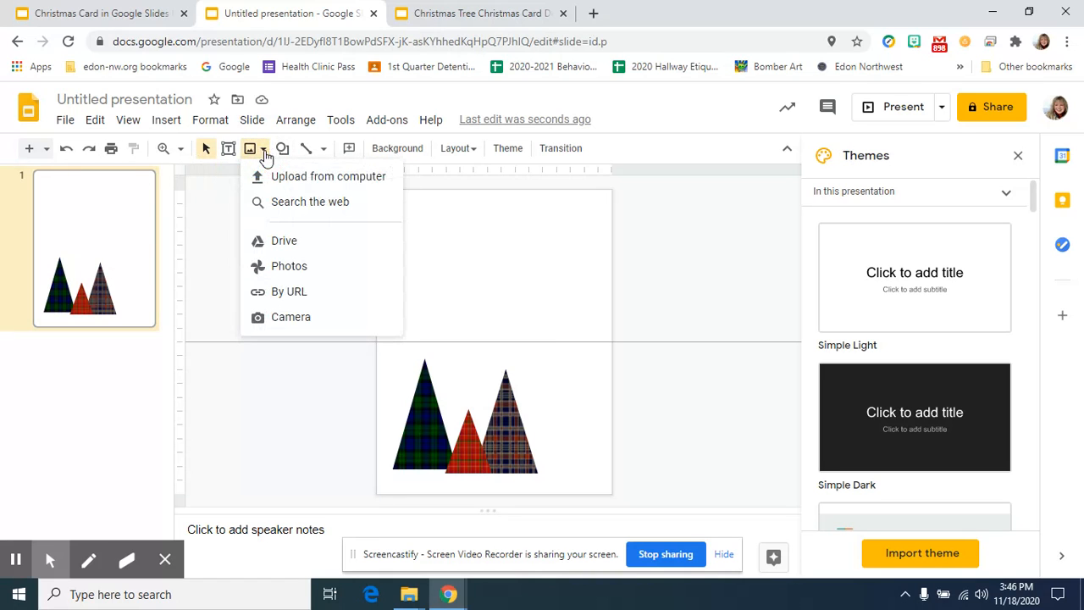
left_click(278, 201)
left_click_drag(1037, 351, 1040, 371)
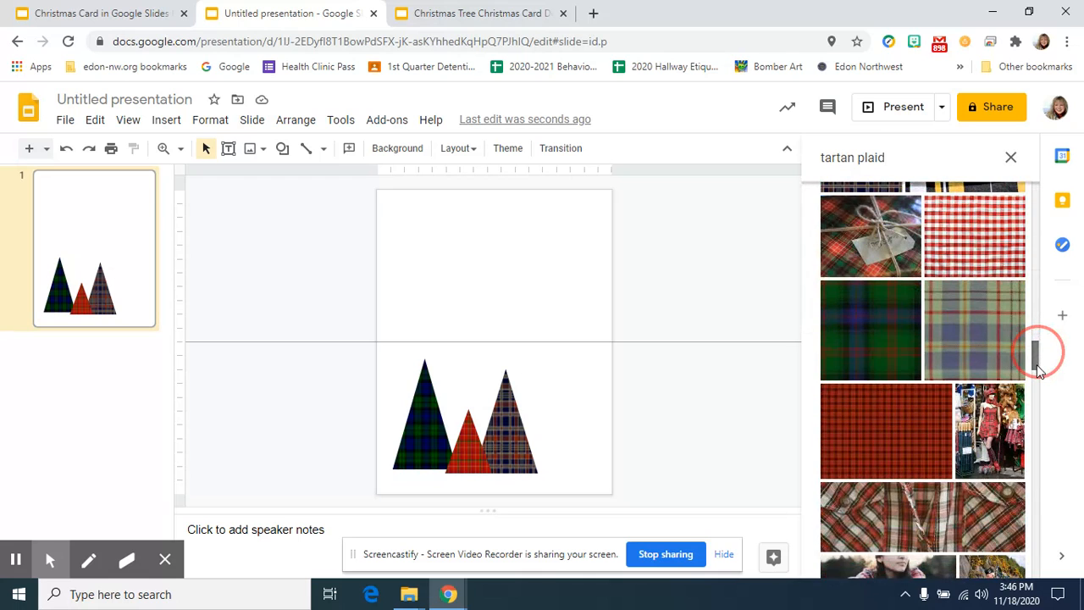
left_click(857, 331)
left_click(996, 559)
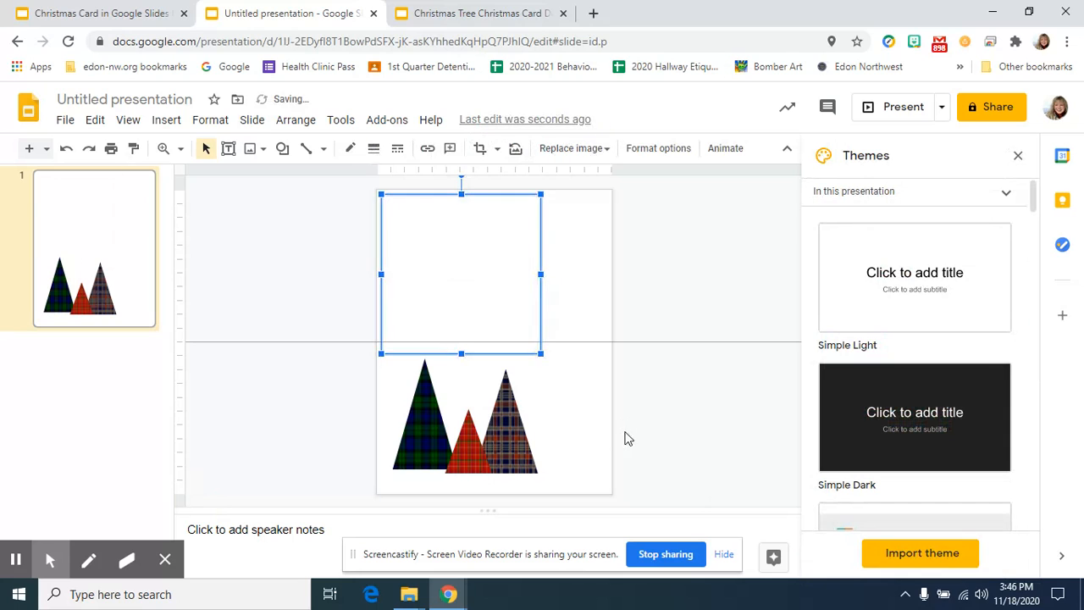
Step: Mask the new dark green and red tartan image with a triangle shape
left_click(497, 148)
mouse_move(508, 175)
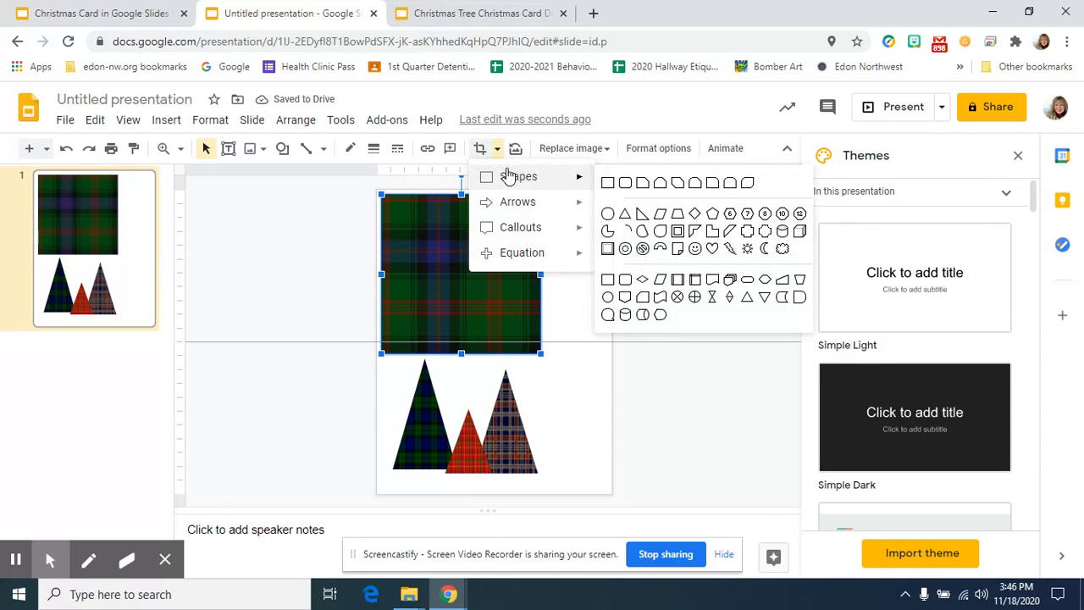
left_click(630, 215)
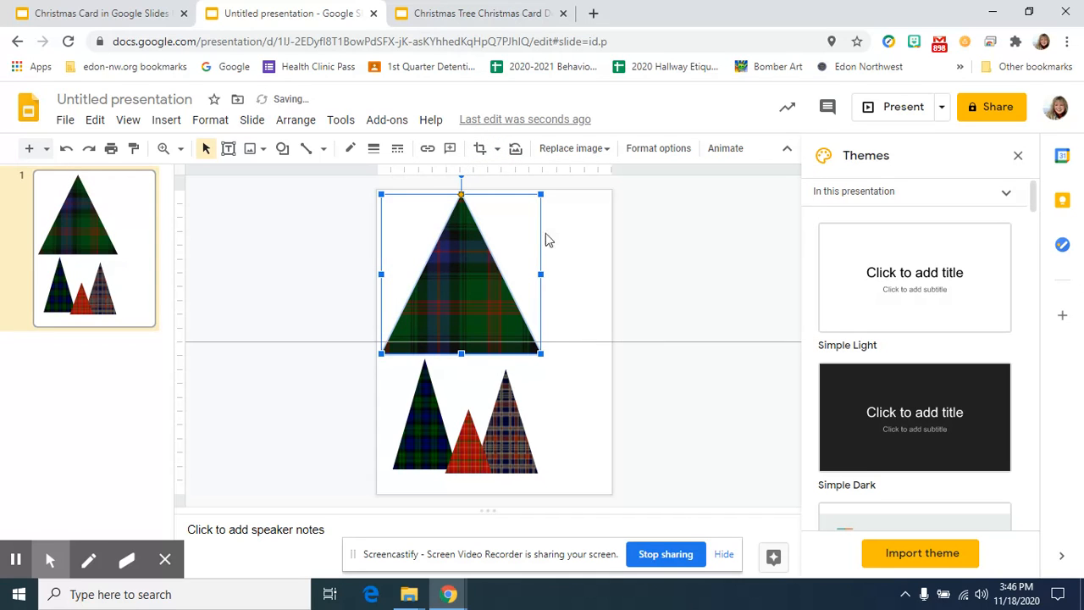
Step: Shrink and narrow the green and red triangle, and place it as a fourth tree overlapping the navy tree's right edge
left_click_drag(541, 194, 455, 279)
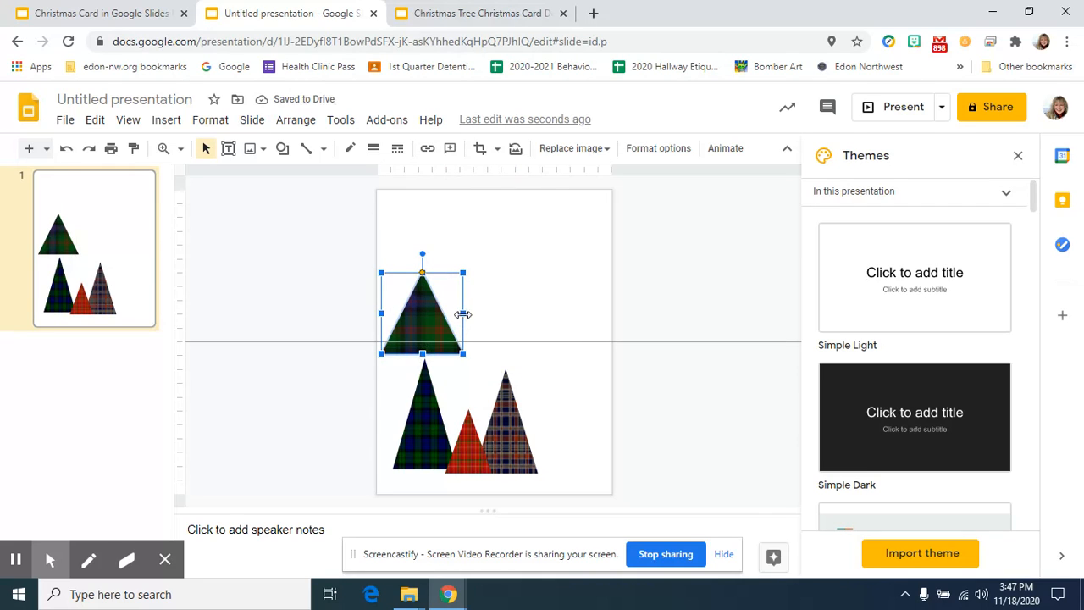
left_click_drag(462, 312, 445, 312)
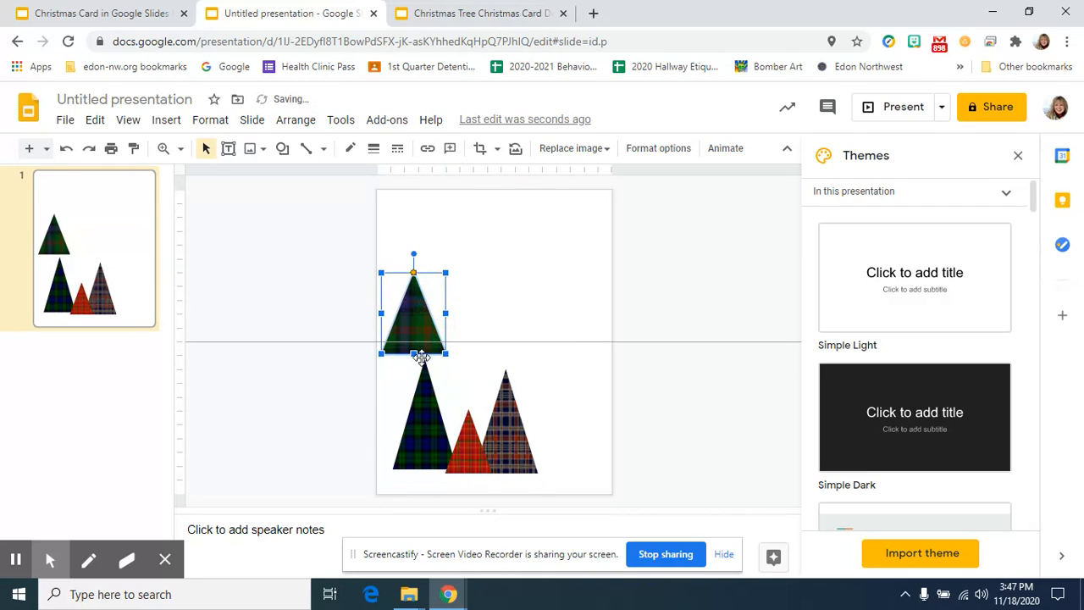
left_click_drag(414, 352, 559, 449)
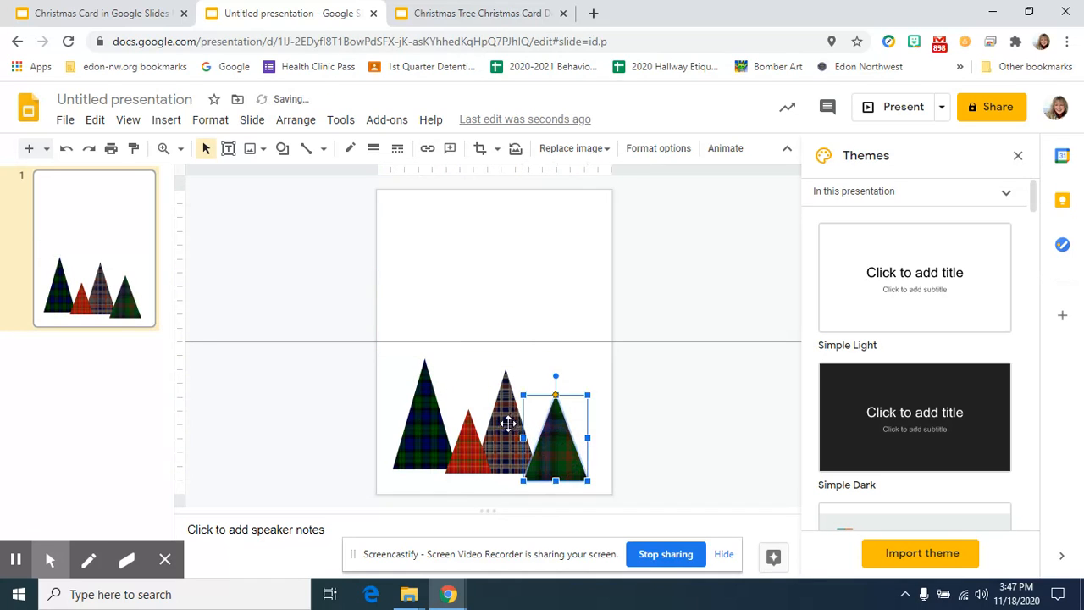
Step: Nudge the navy and red plaid tree slightly upward
left_click(508, 421)
key("Up")
key("Up")
key("Up")
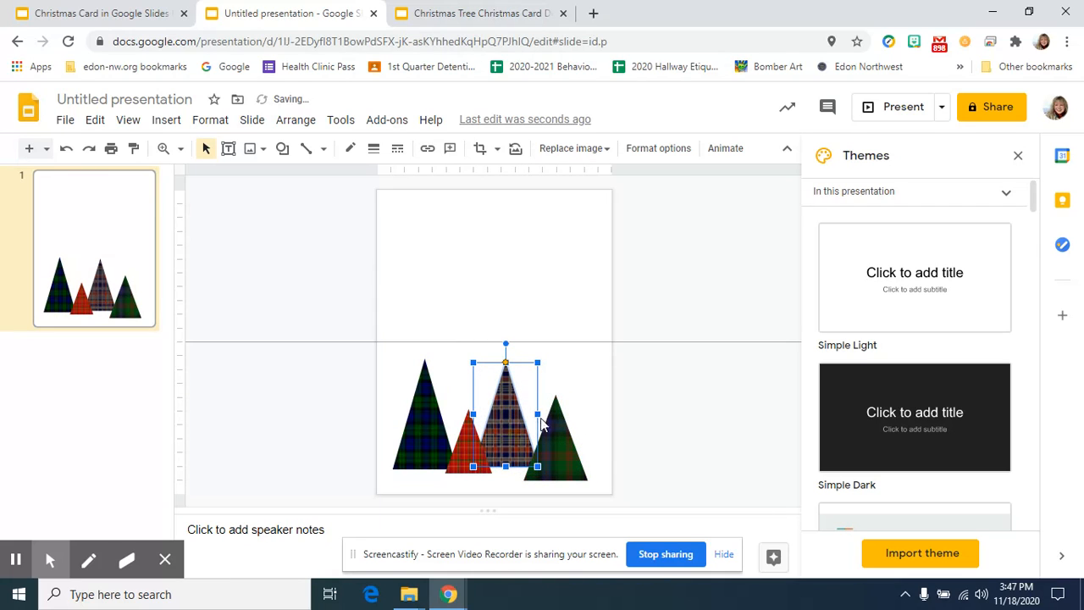
Step: Make the rightmost green and red tree slightly smaller and narrower, with its base level with the leftmost tree's
left_click(564, 442)
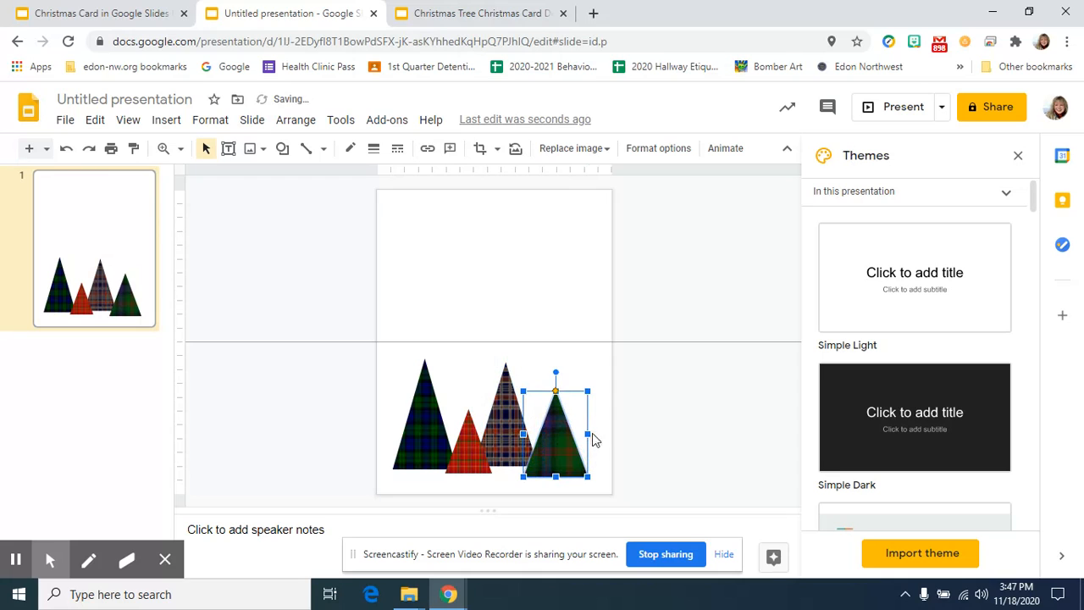
left_click_drag(589, 433, 573, 441)
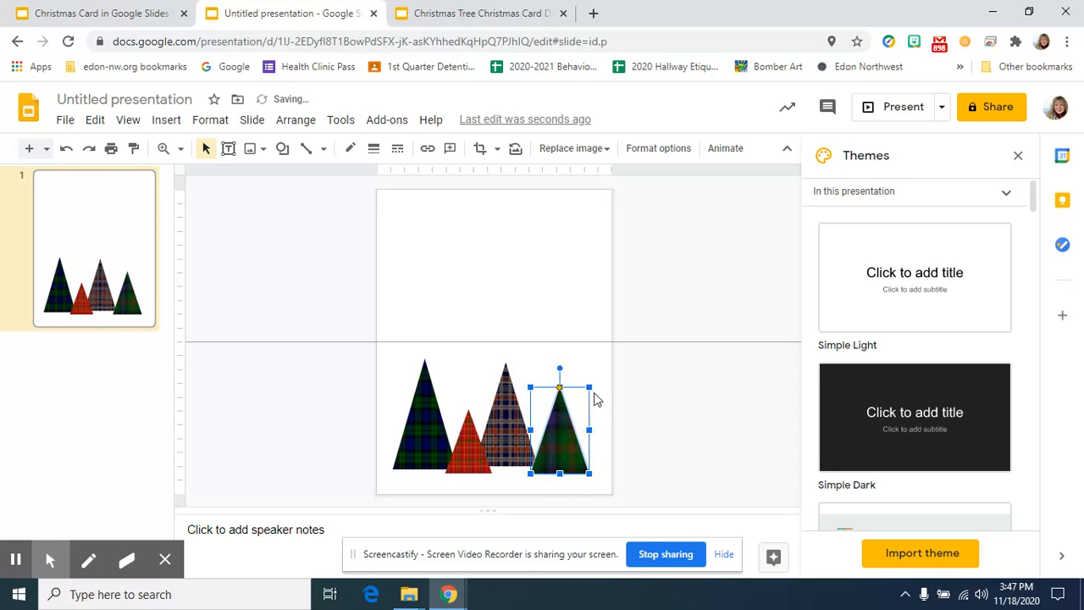
left_click_drag(591, 387, 564, 418)
left_click(564, 421)
Step: Nudge the navy and red plaid tree slightly right so it overlaps the rightmost tree
left_click(516, 432)
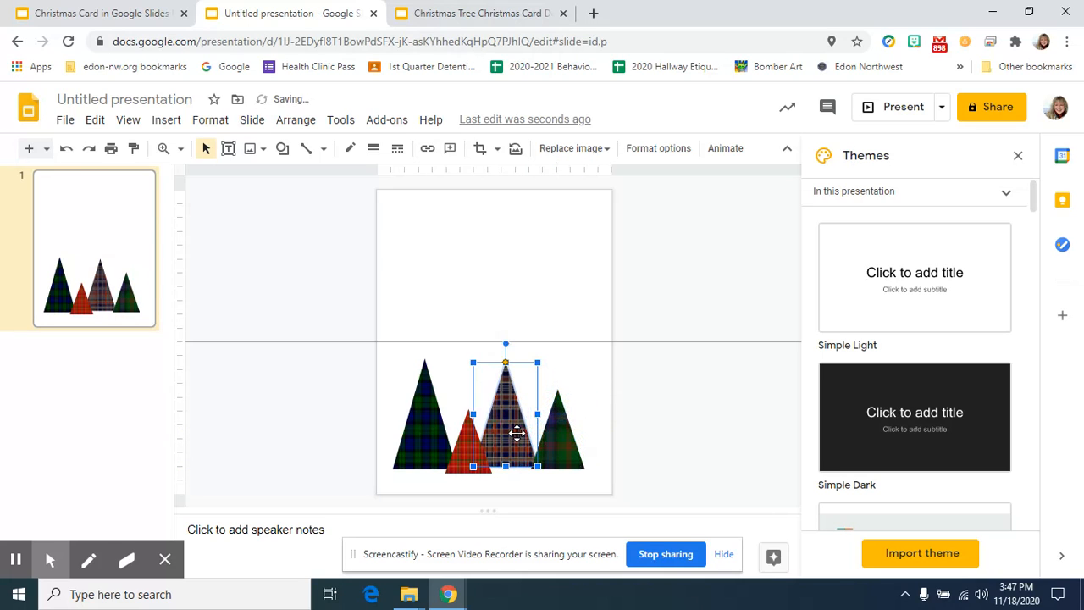
key("Right")
key("Right")
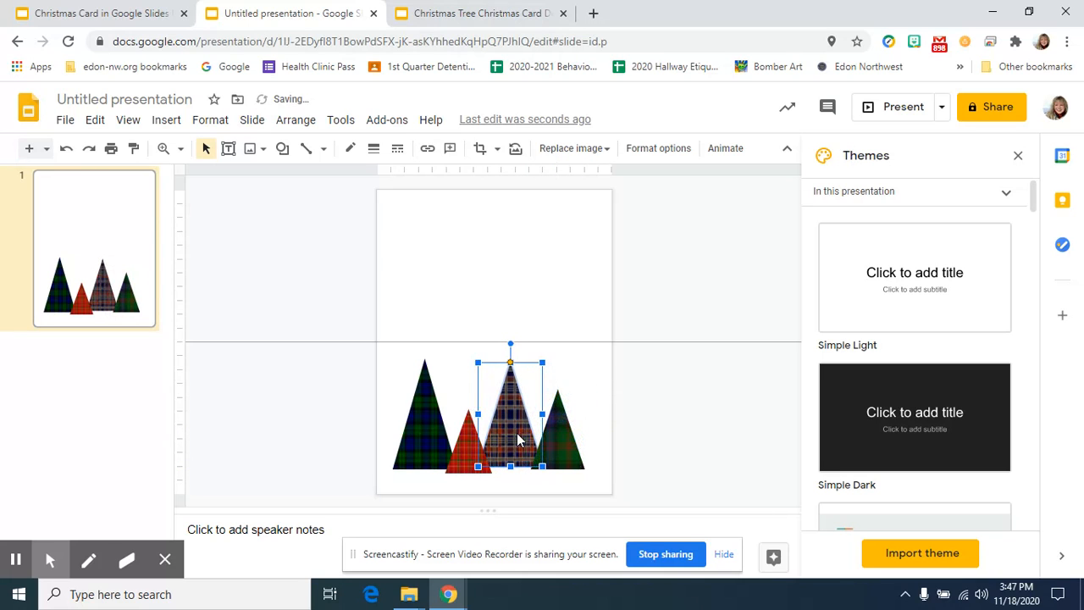
left_click(647, 456)
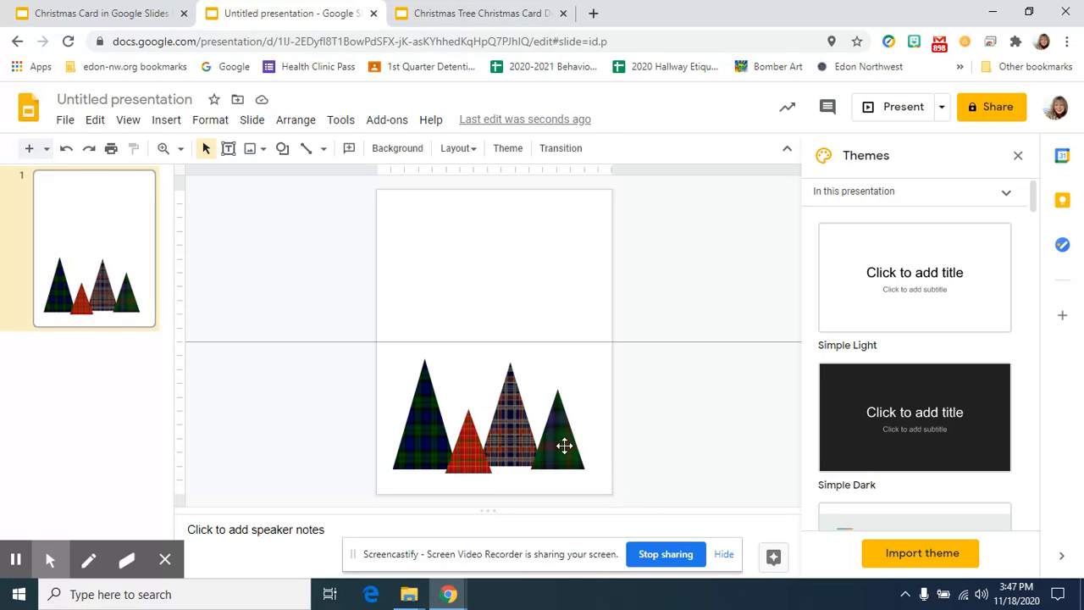
Step: Spread the rightmost green tree and the navy and red tree a little further toward the slide's right edge
left_click(564, 446)
key("Right")
key("Right")
key("Right")
key("Right")
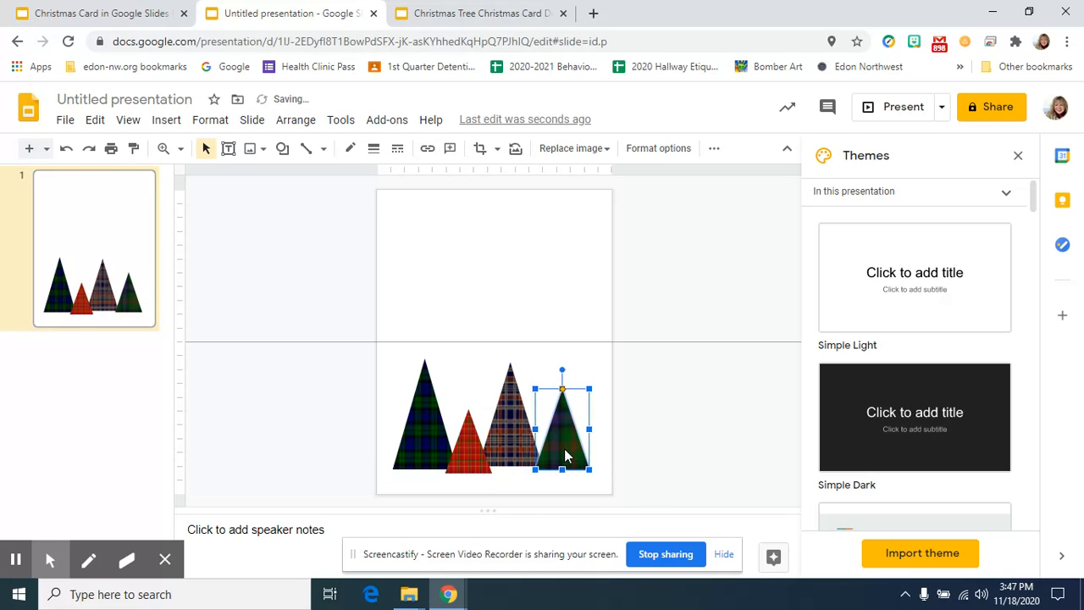
left_click(518, 423)
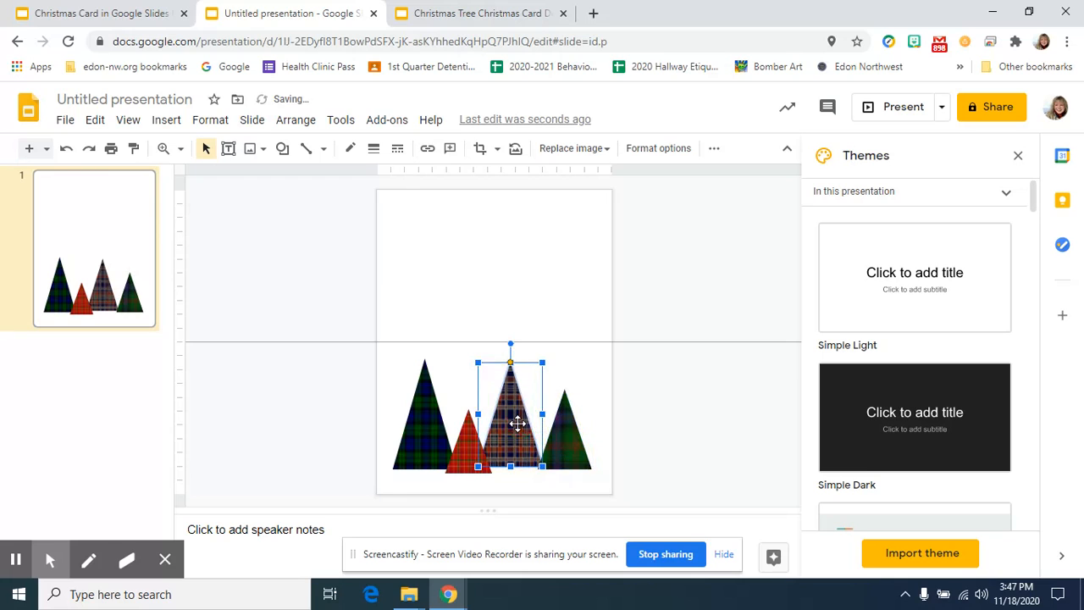
key("Right")
key("Right")
key("Right")
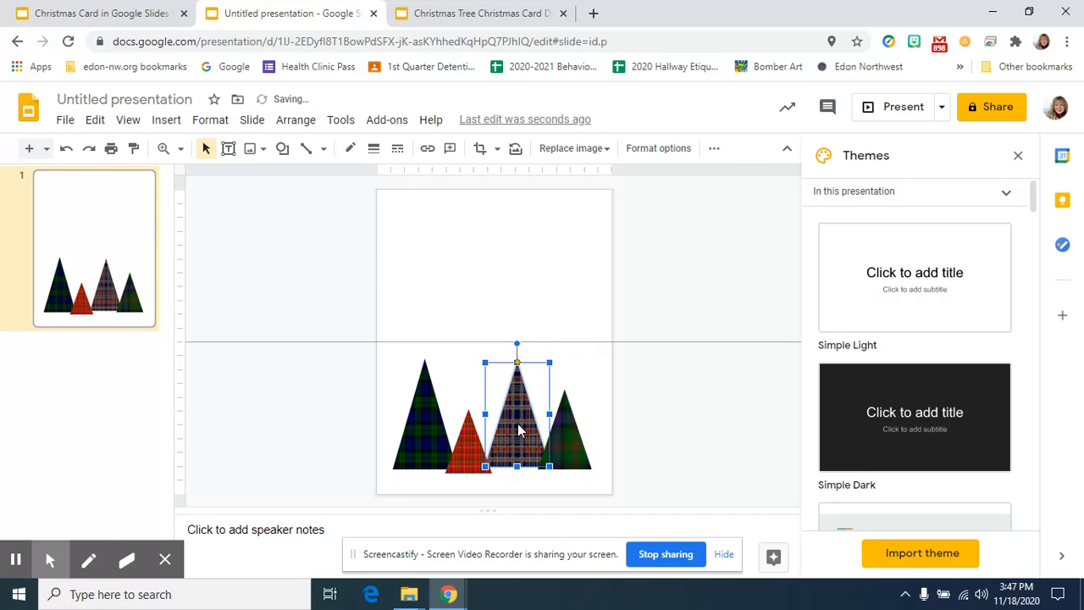
Step: Nudge the small red tree and the leftmost green tree slightly right to even out the row
left_click(467, 451)
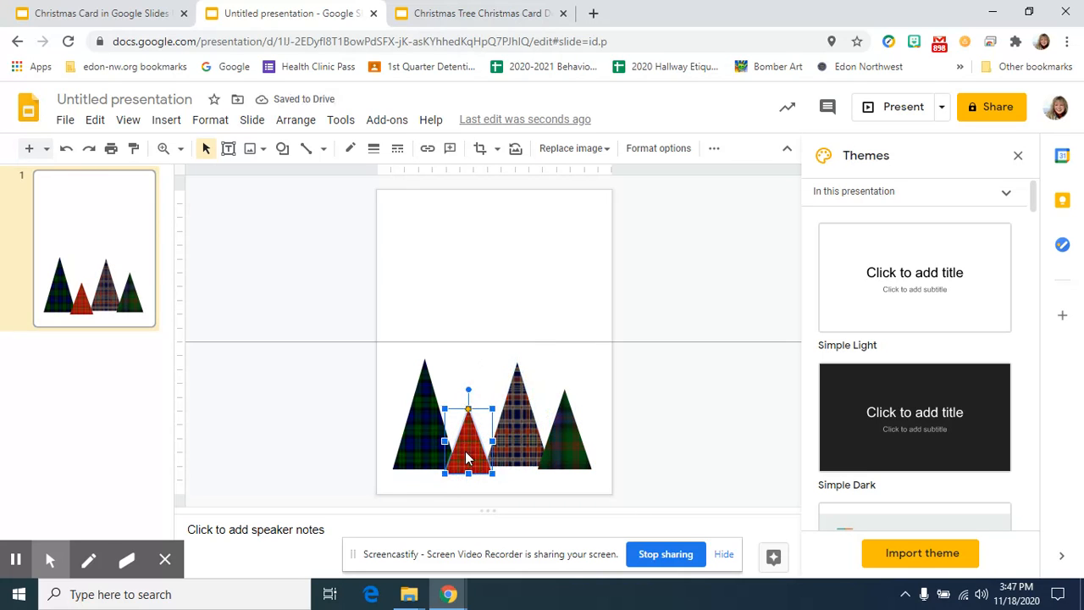
key("Right")
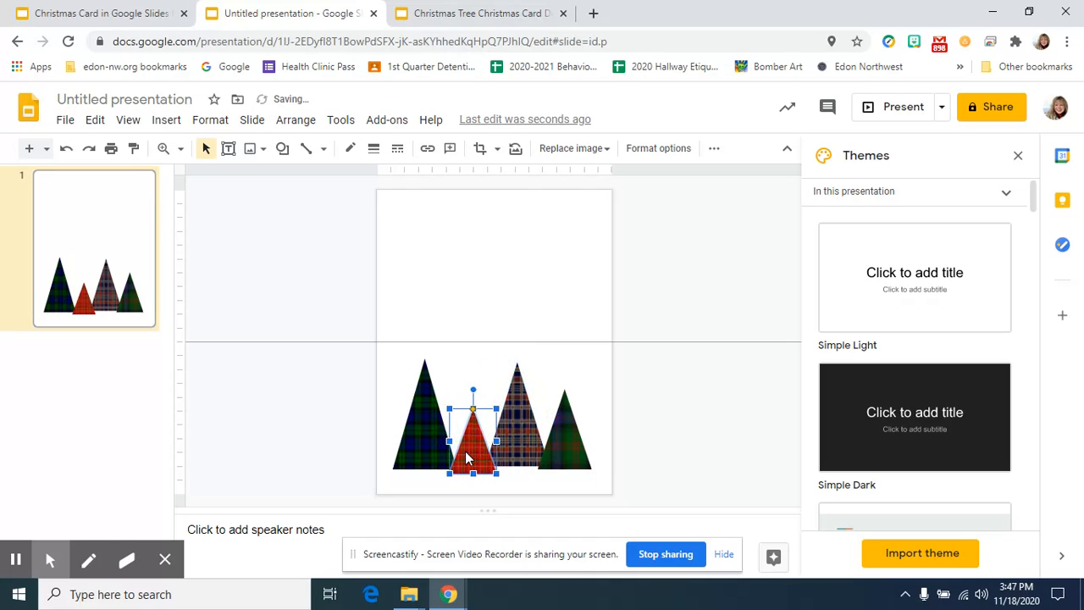
left_click(416, 432)
key("Right")
key("Right")
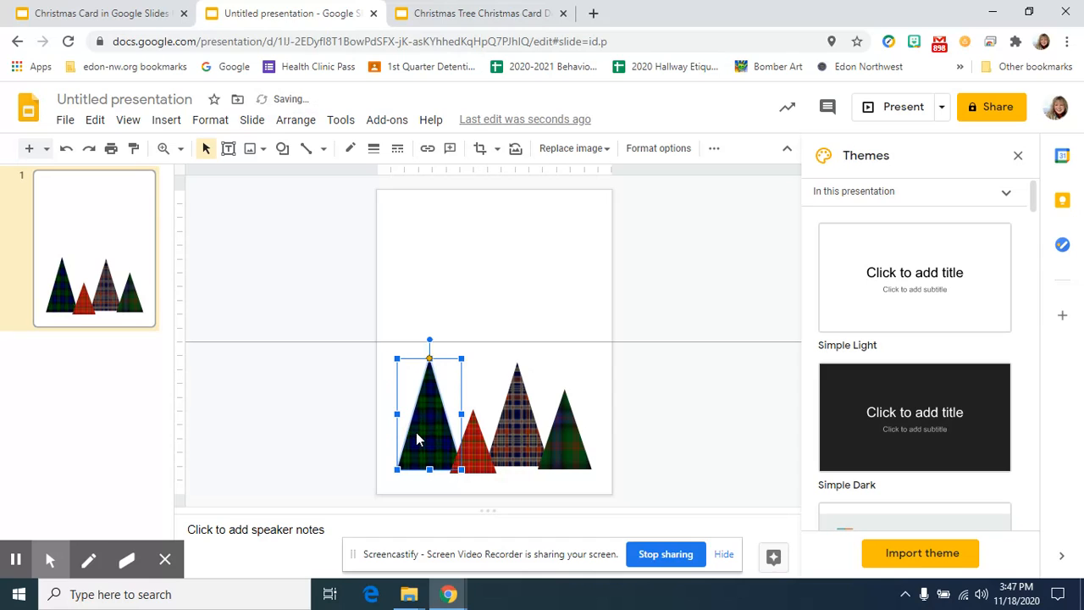
left_click(766, 431)
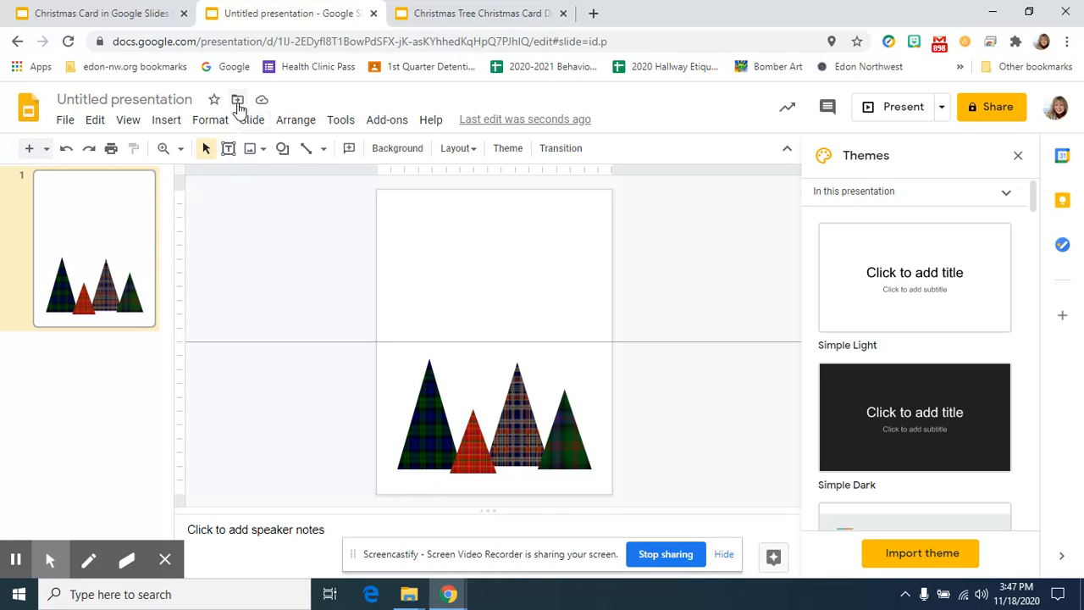
Step: Zoom to 50% and draw a small, narrow text box as a trunk under the centre of the leftmost tree
left_click(180, 149)
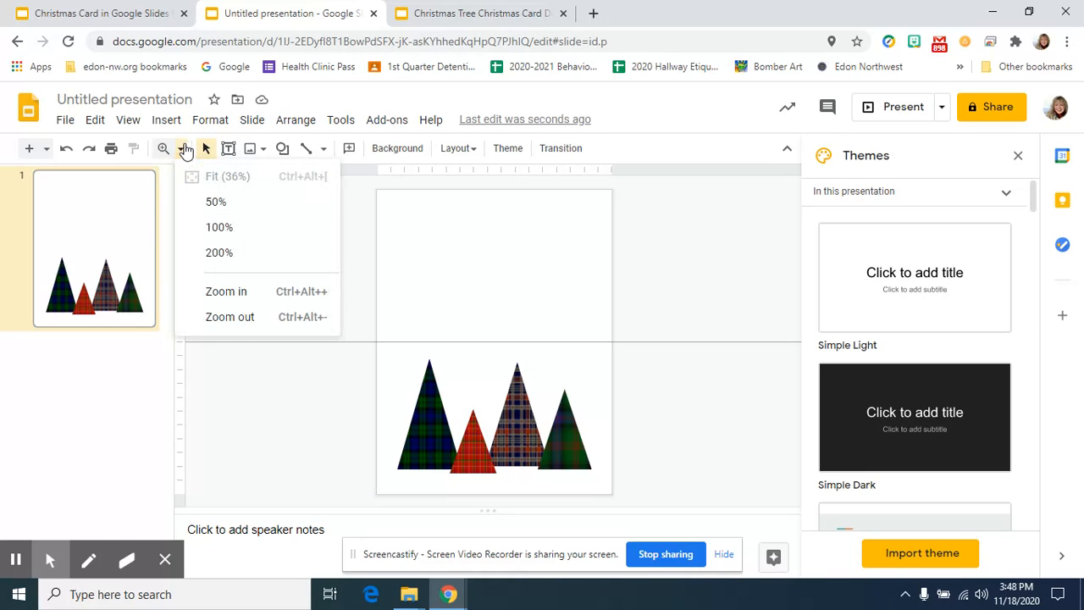
left_click(216, 203)
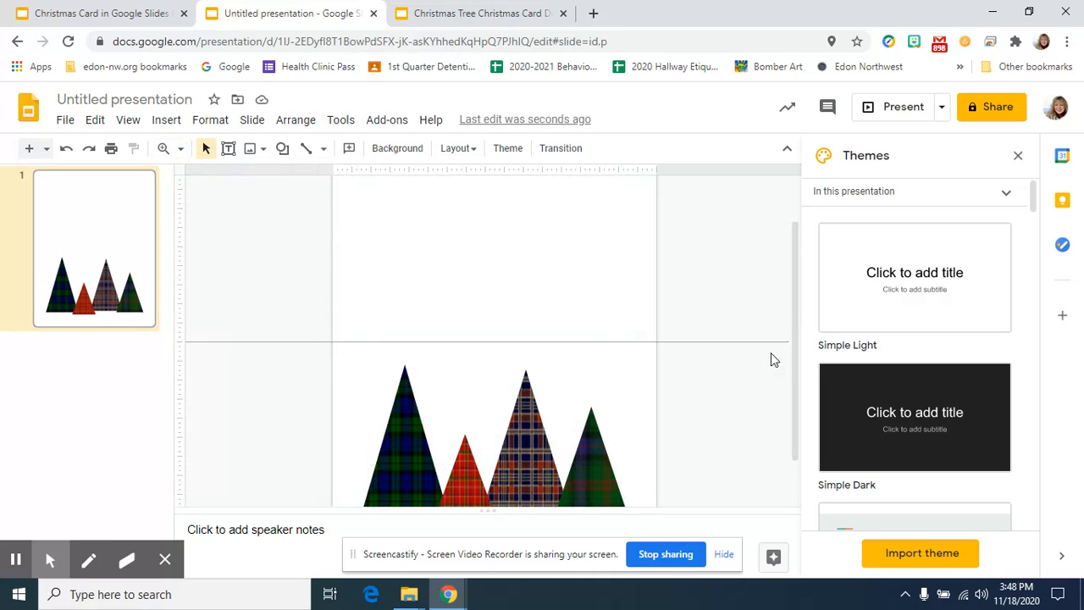
left_click_drag(800, 345, 809, 479)
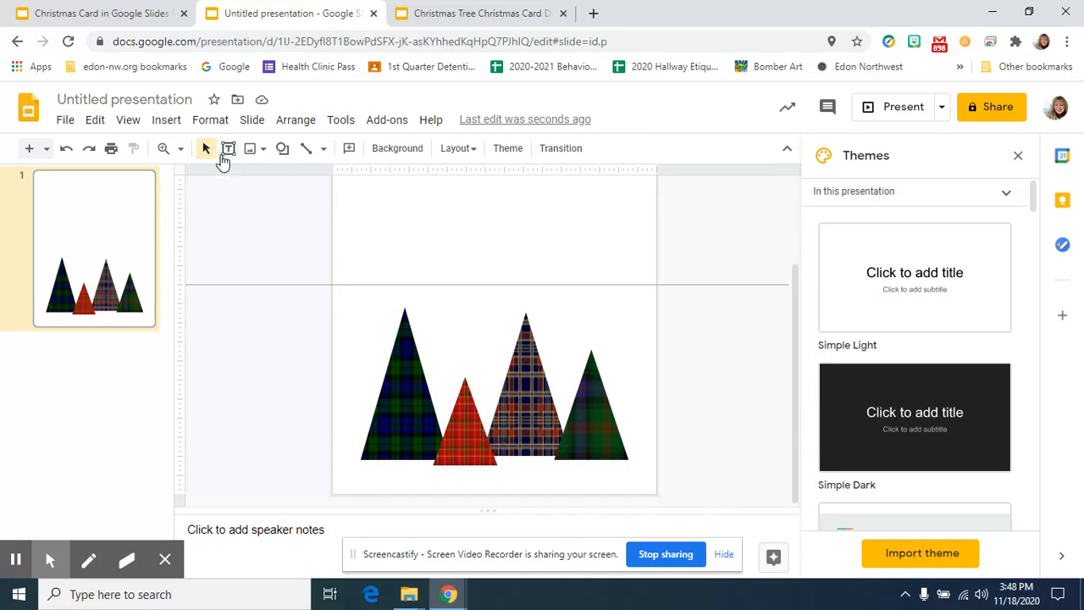
left_click(228, 148)
left_click_drag(401, 458, 414, 488)
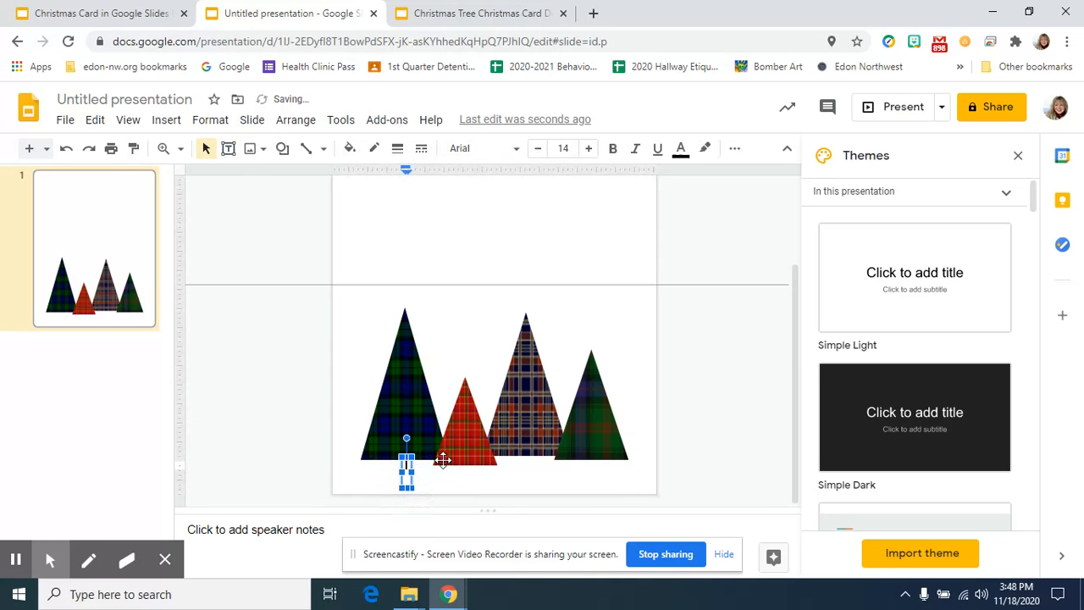
Step: Fill the trunk text box with the custom dark brown color #2d1515ff
left_click(349, 149)
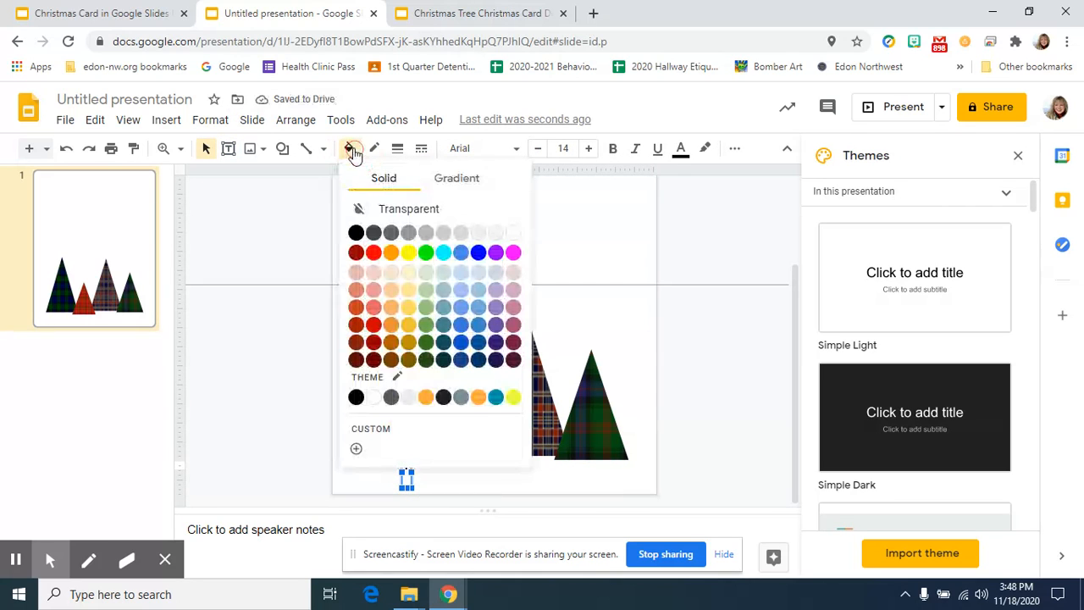
left_click(357, 448)
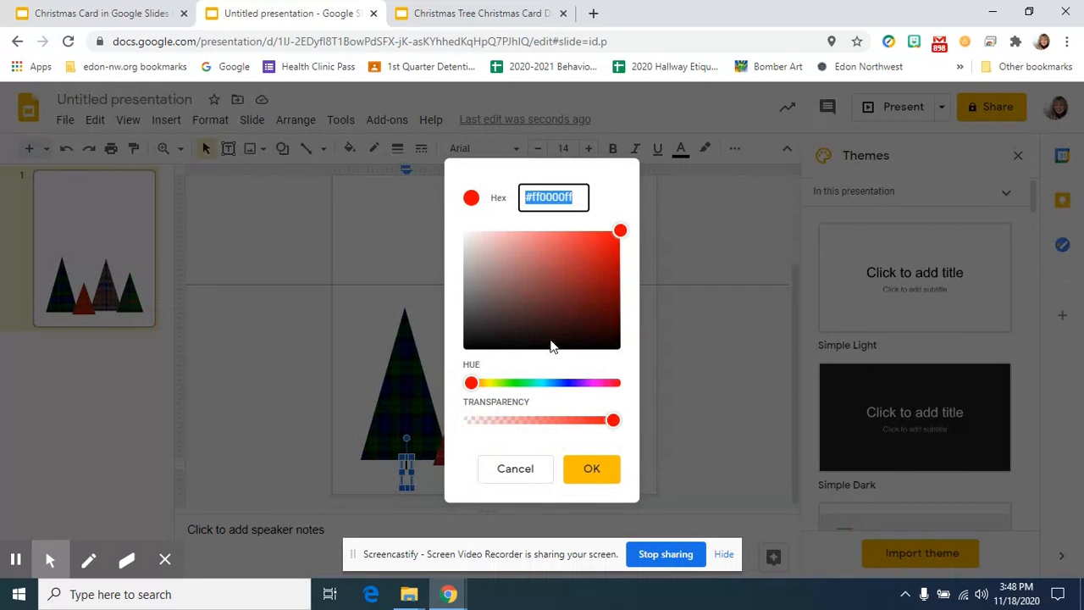
left_click(548, 328)
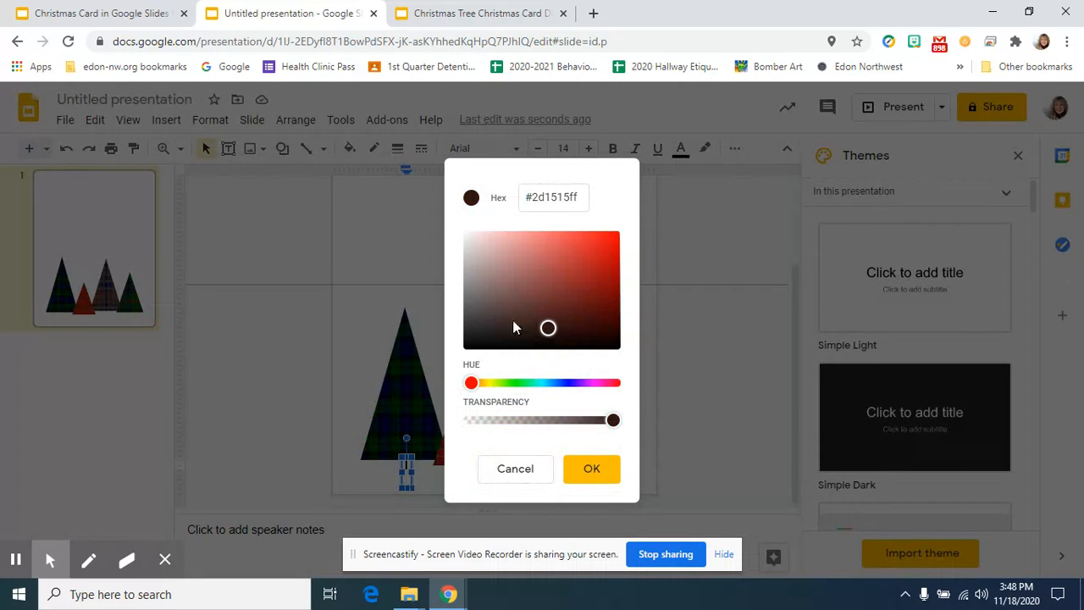
left_click(593, 481)
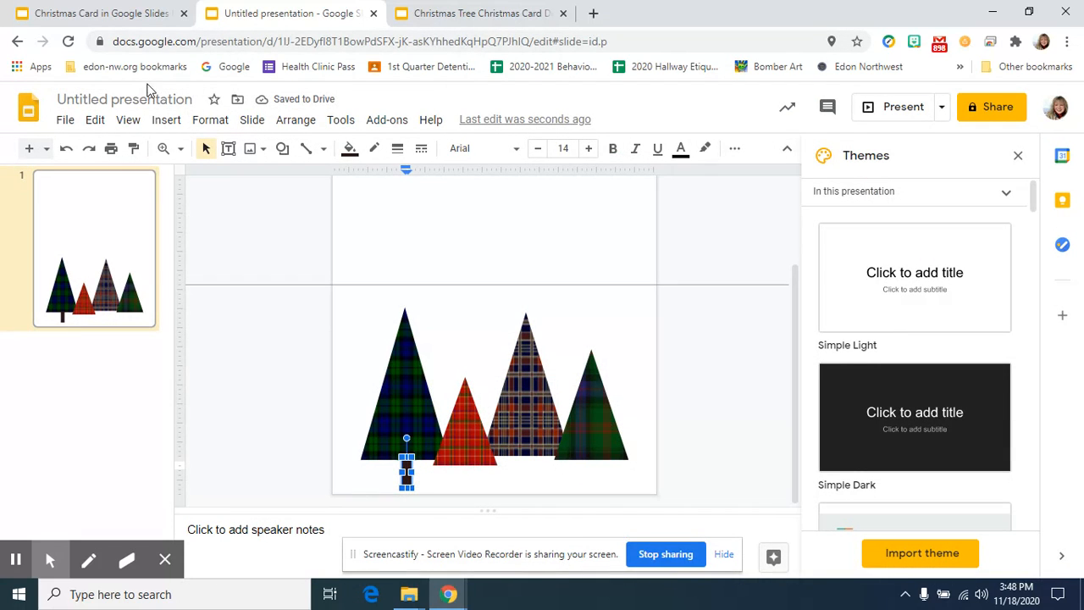
left_click(96, 120)
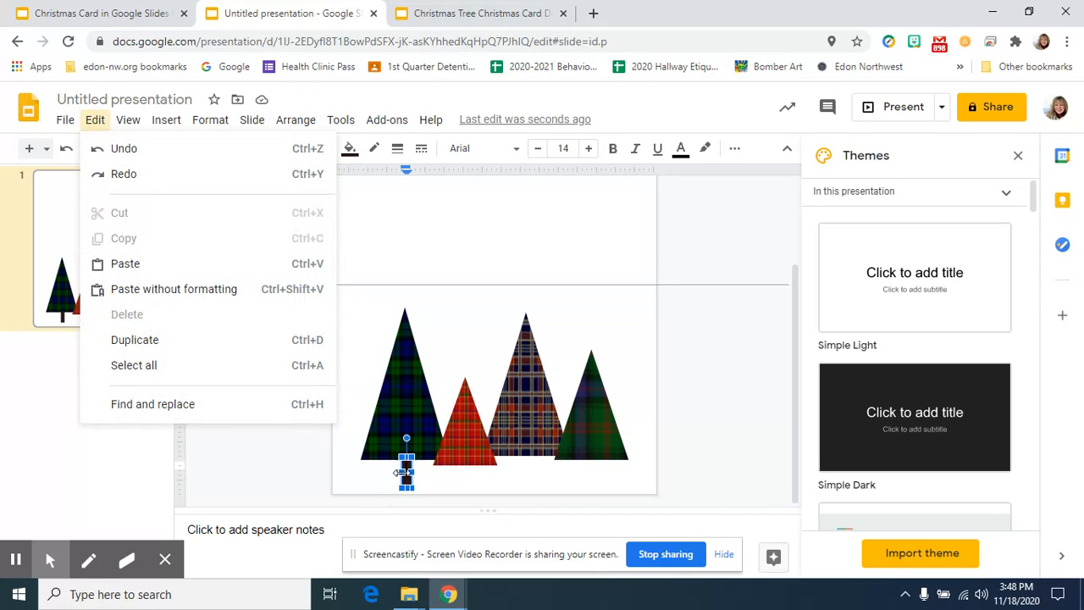
left_click(403, 472)
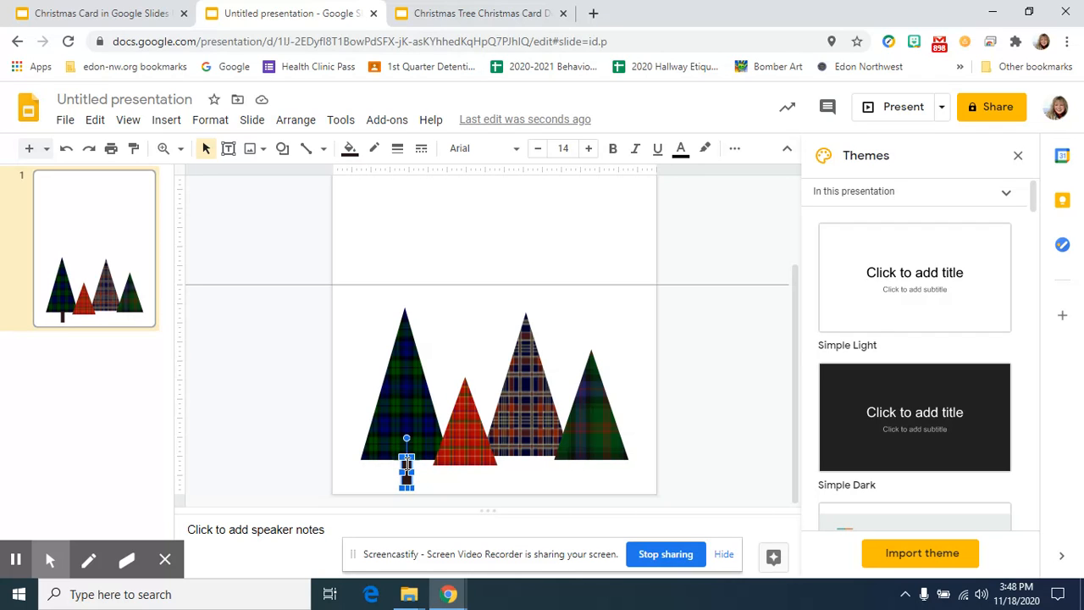
right_click(407, 466)
left_click(414, 450)
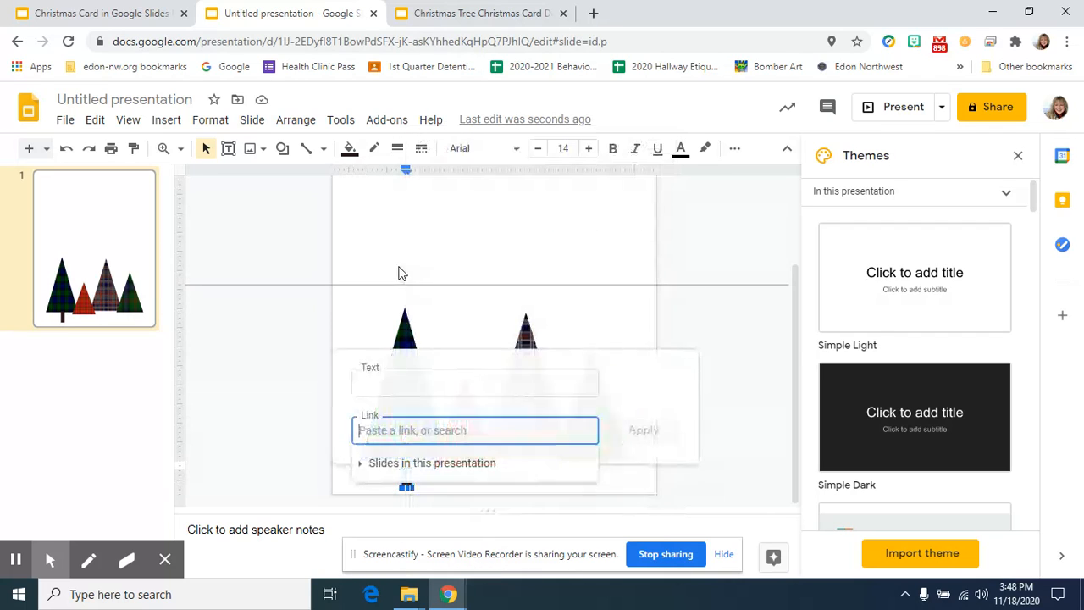
left_click(407, 487)
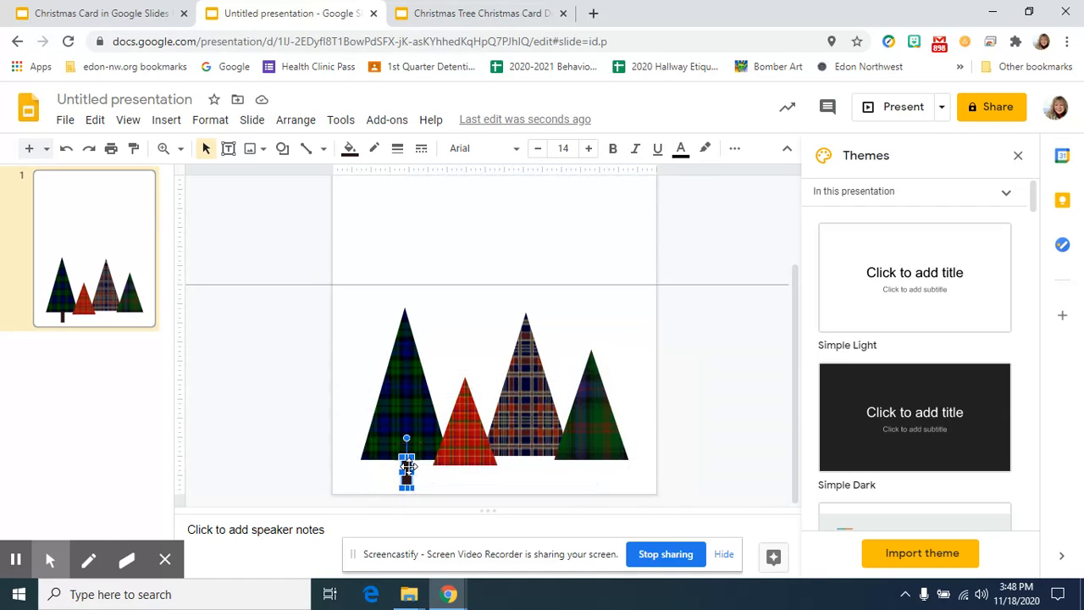
Step: Copy the brown trunk of the leftmost tree and place a pasted copy centred under the small red tree
right_click(407, 472)
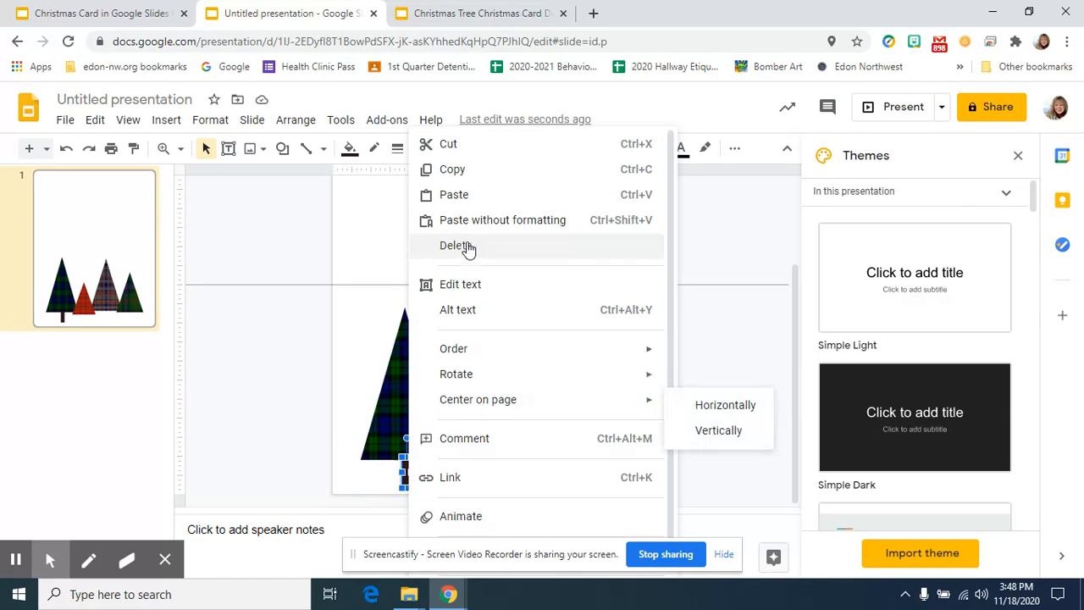
left_click(469, 168)
right_click(439, 258)
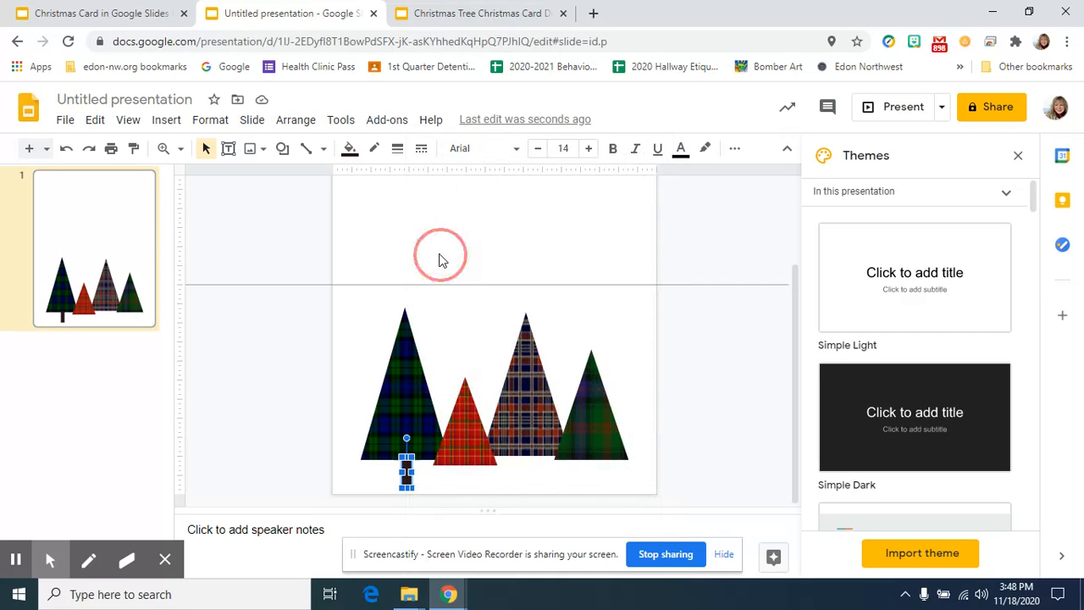
left_click(480, 303)
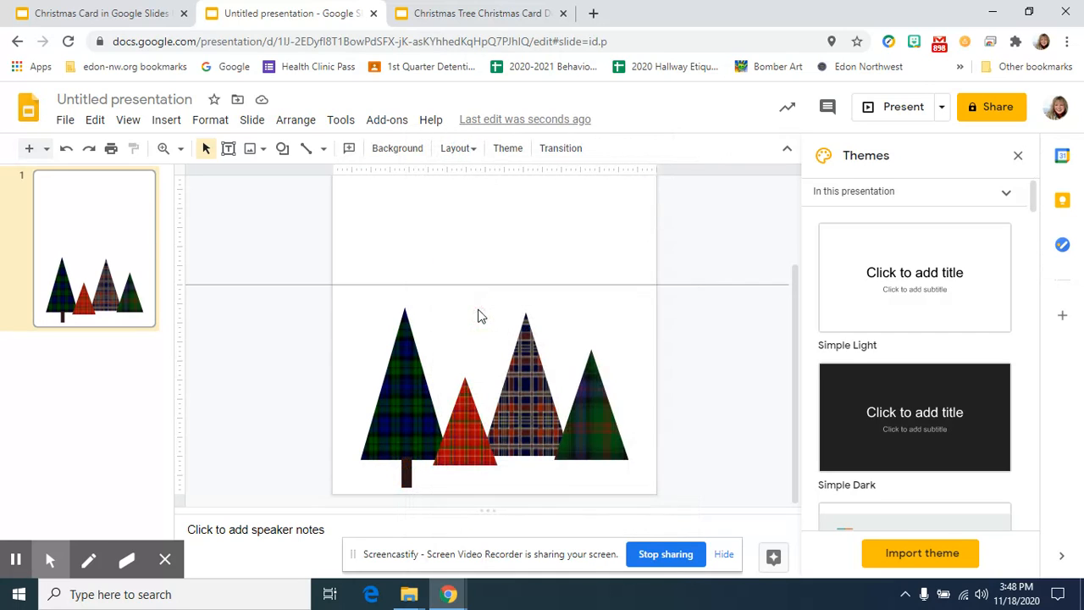
left_click_drag(413, 472, 466, 471)
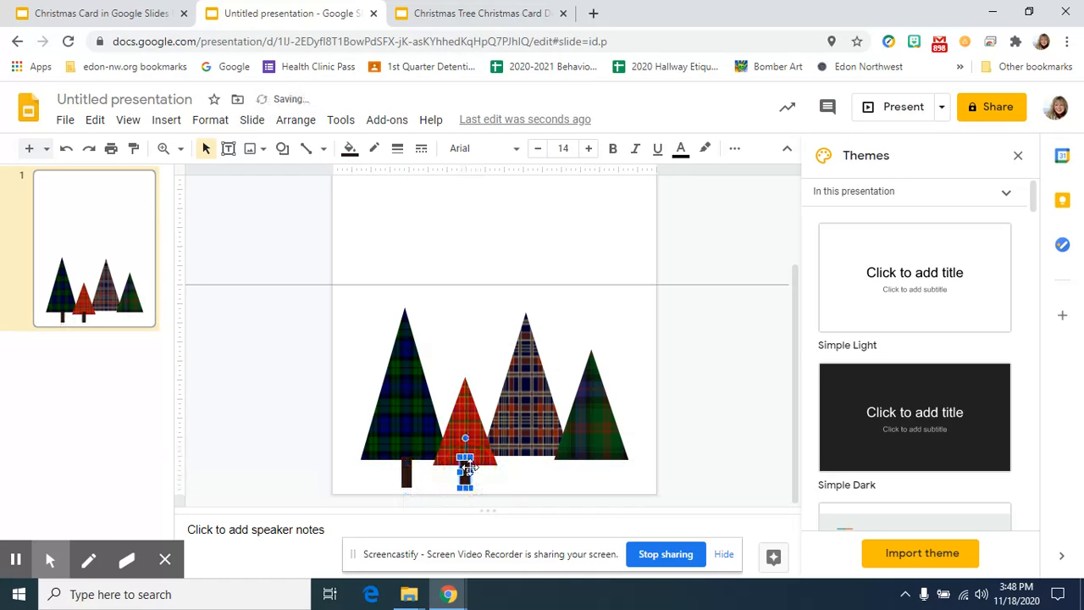
Step: Paste two more trunk copies, placing one under the navy and red tree and one under the rightmost green tree
right_click(407, 476)
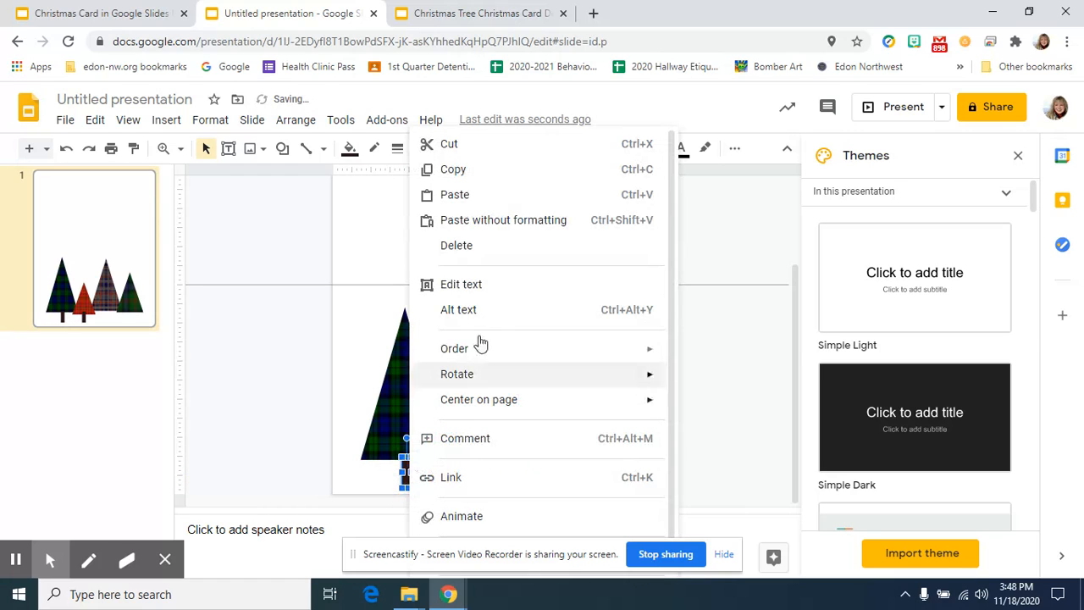
left_click(469, 194)
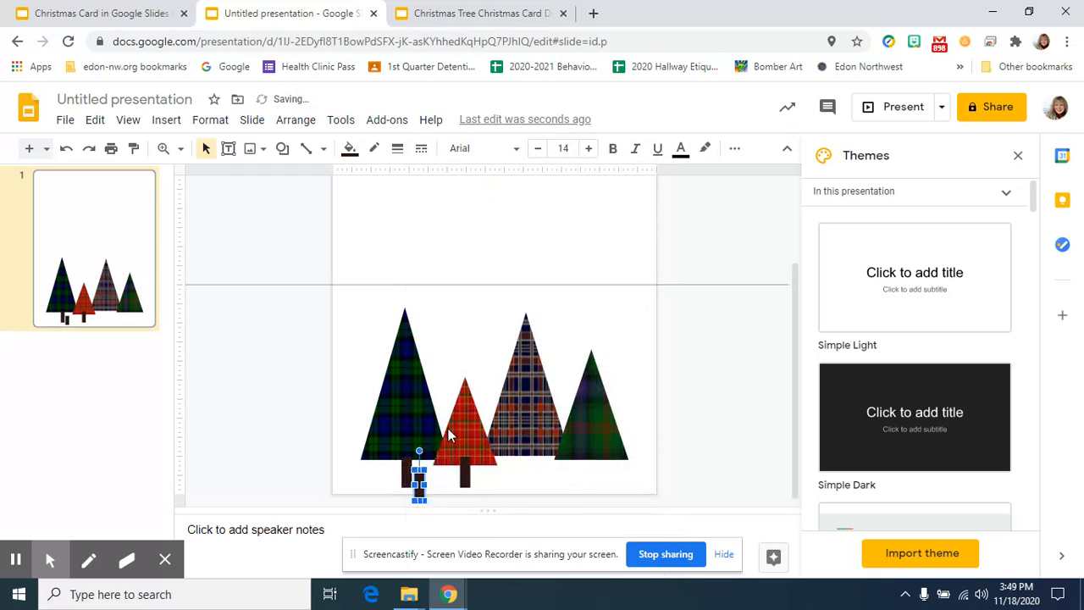
left_click_drag(418, 476, 529, 457)
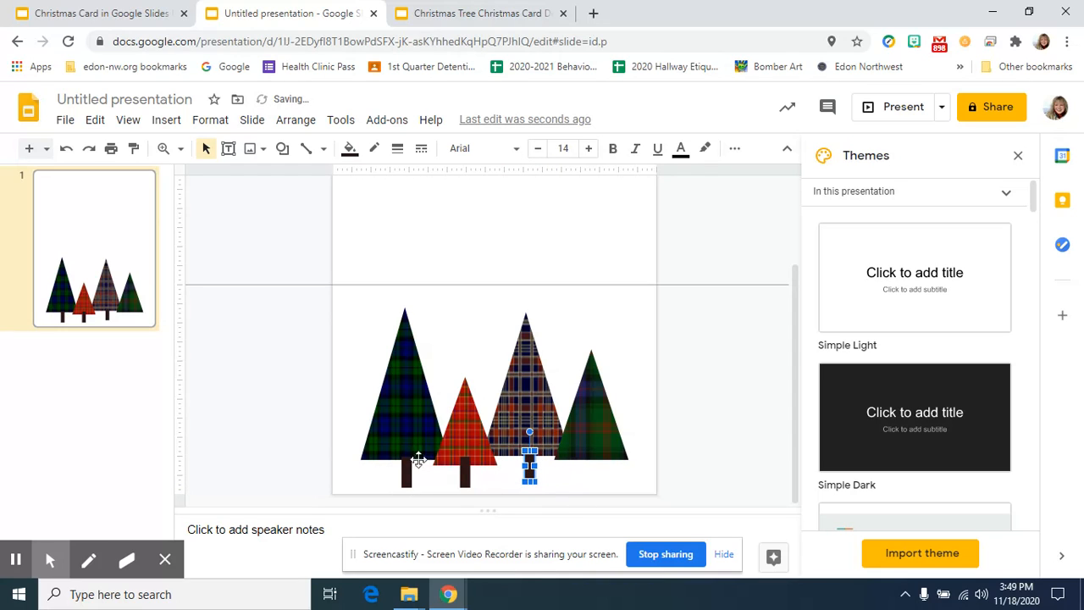
left_click(407, 472)
right_click(407, 472)
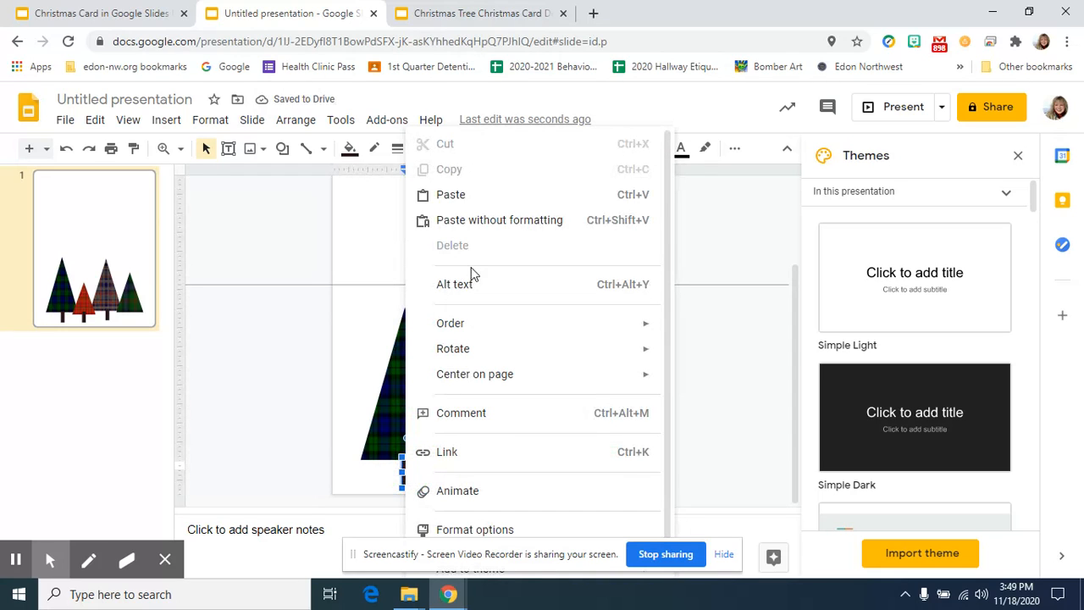
left_click(465, 200)
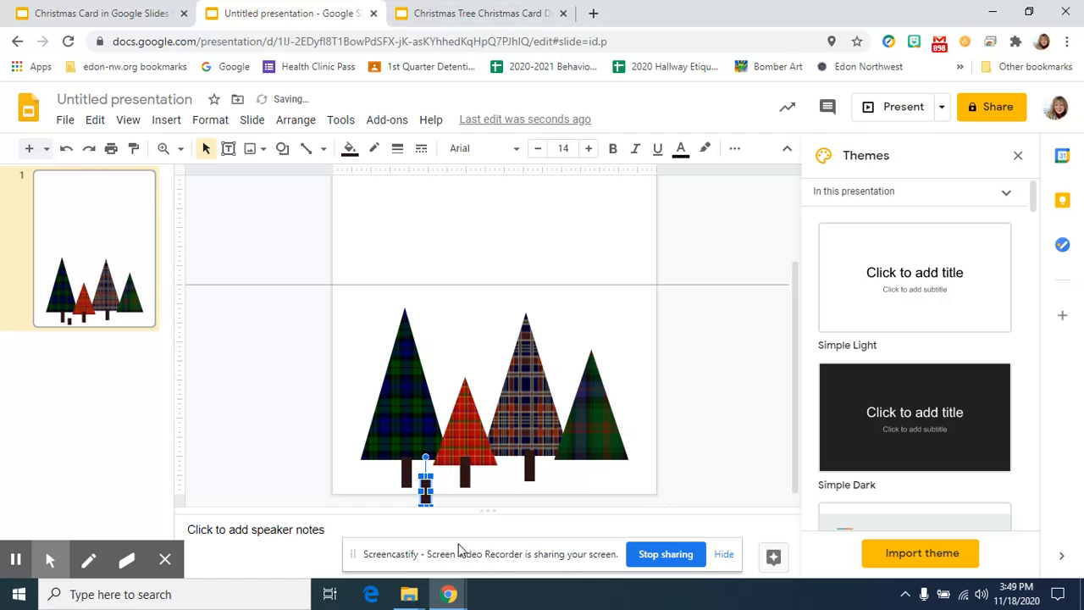
left_click_drag(425, 490, 592, 468)
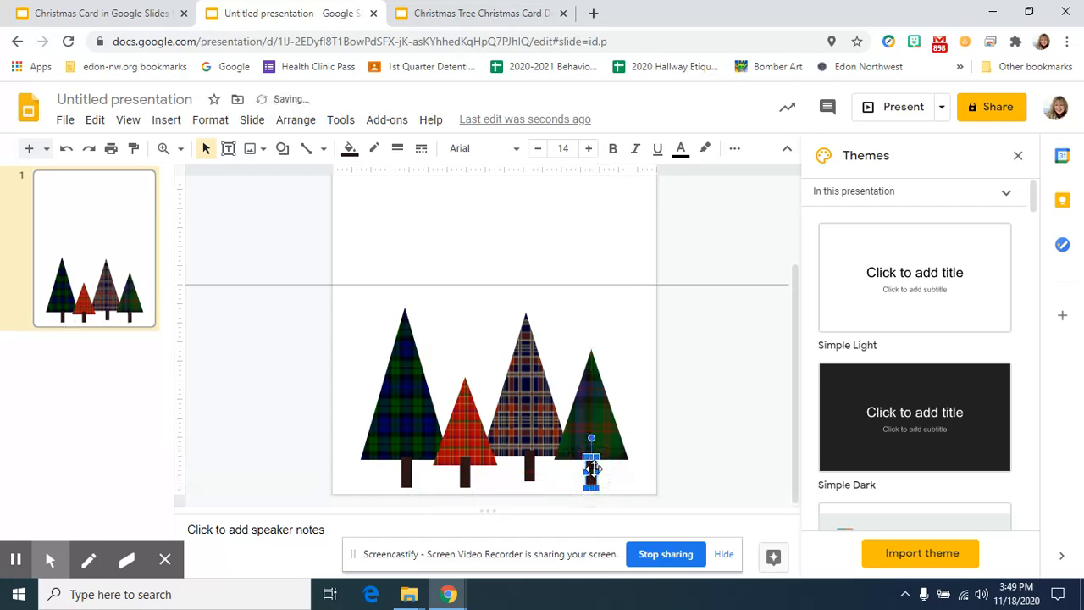
Step: Nudge the navy and red tree's trunk slightly left so it is centred under the tree
left_click(660, 446)
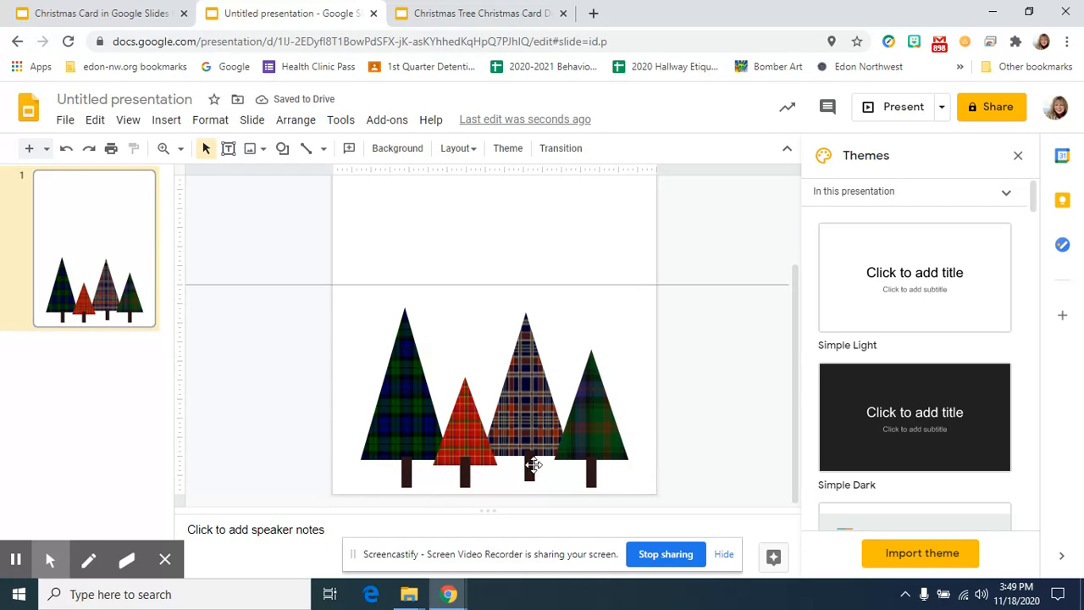
left_click_drag(530, 464, 528, 464)
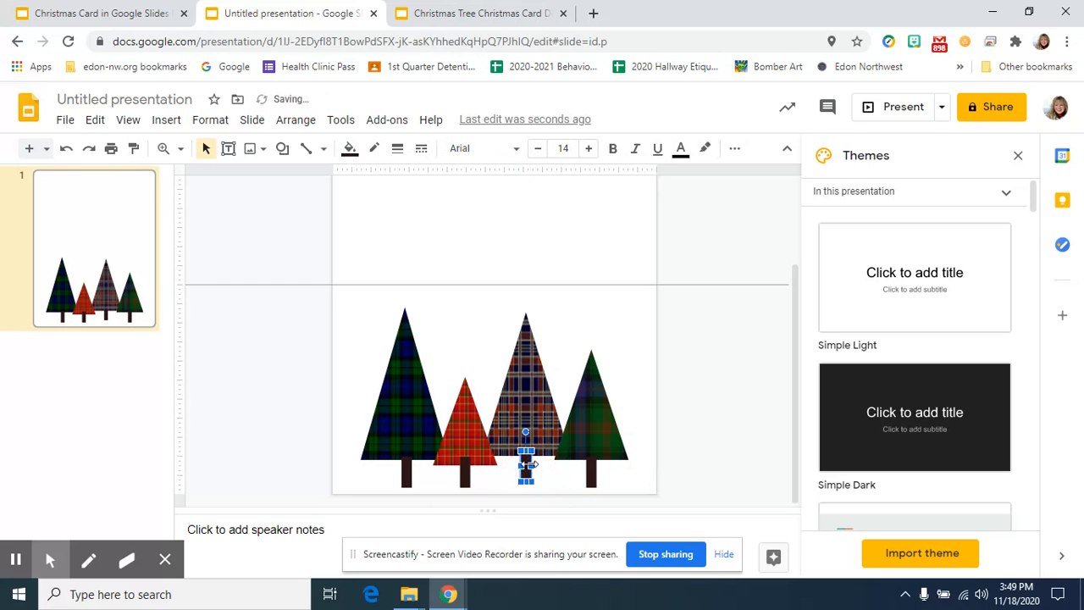
left_click(546, 482)
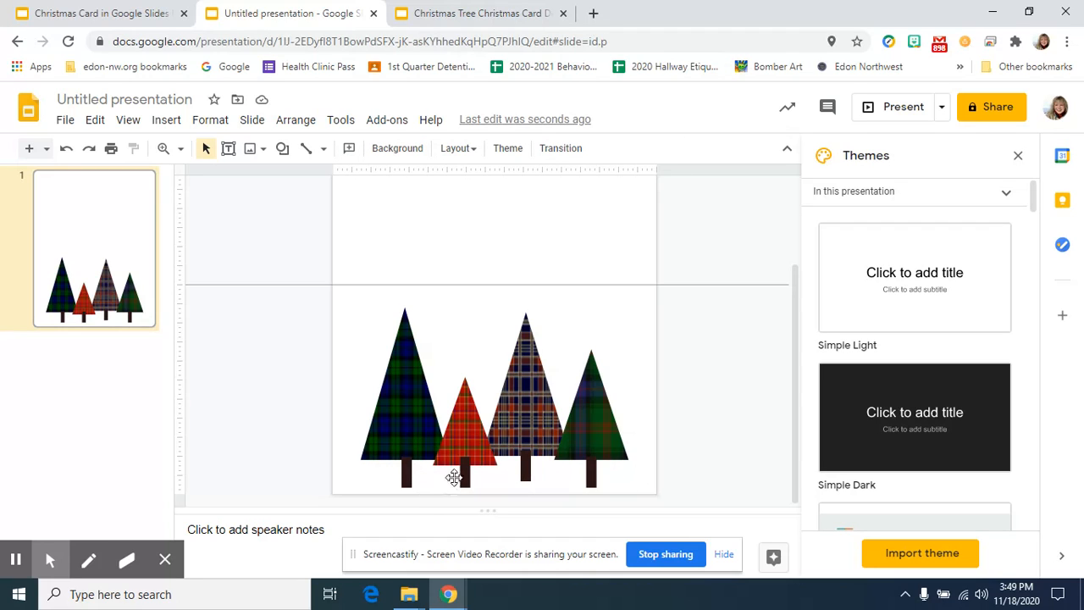
Step: Send the trunks of the leftmost green tree and the small red tree to the back, behind the trees
left_click(407, 471)
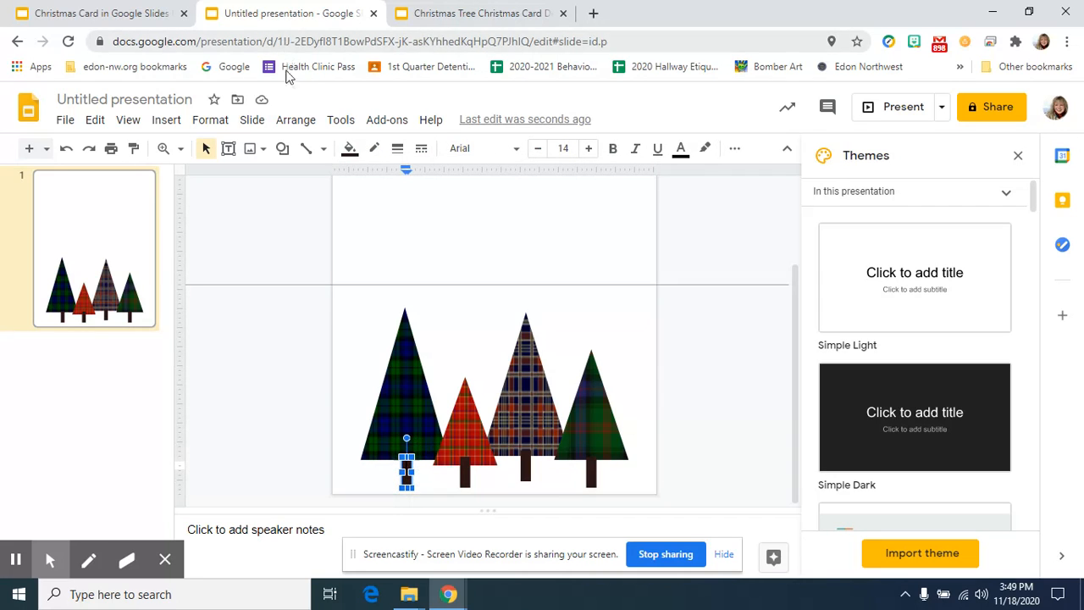
left_click(296, 119)
mouse_move(333, 157)
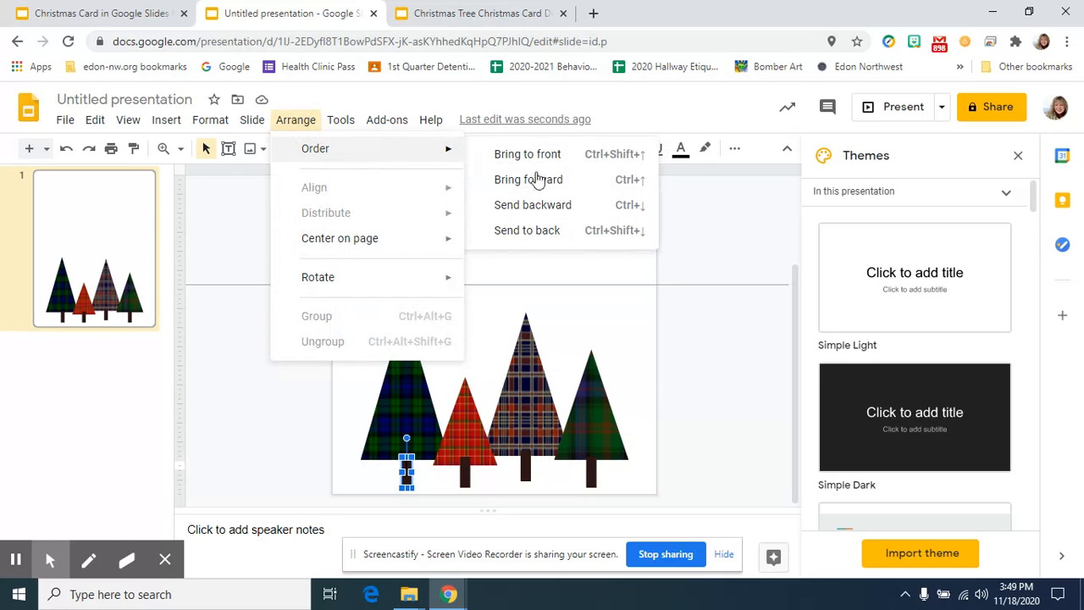
left_click(548, 234)
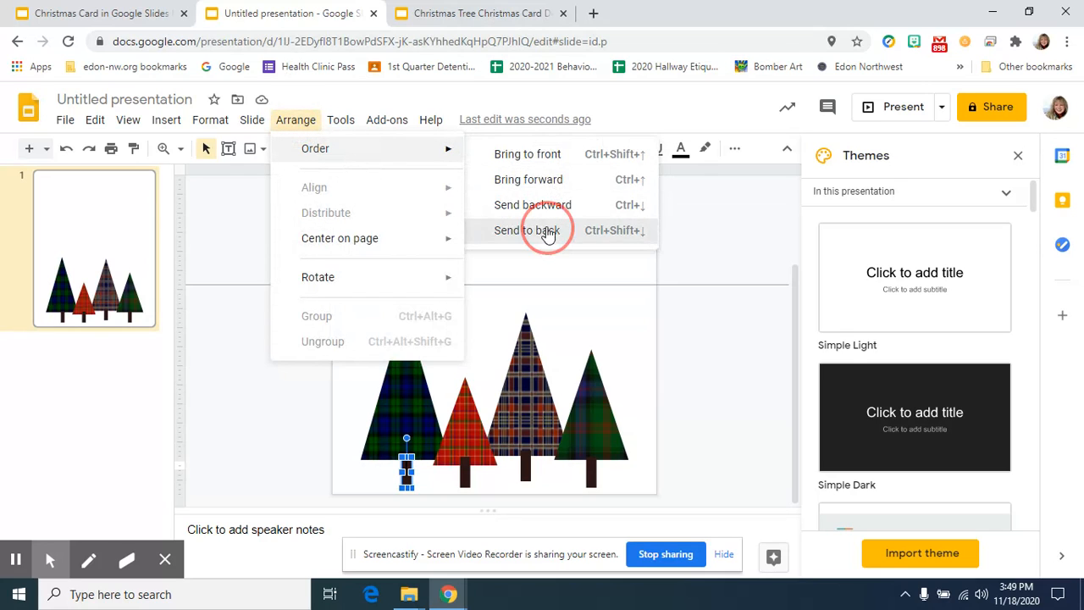
left_click(465, 472)
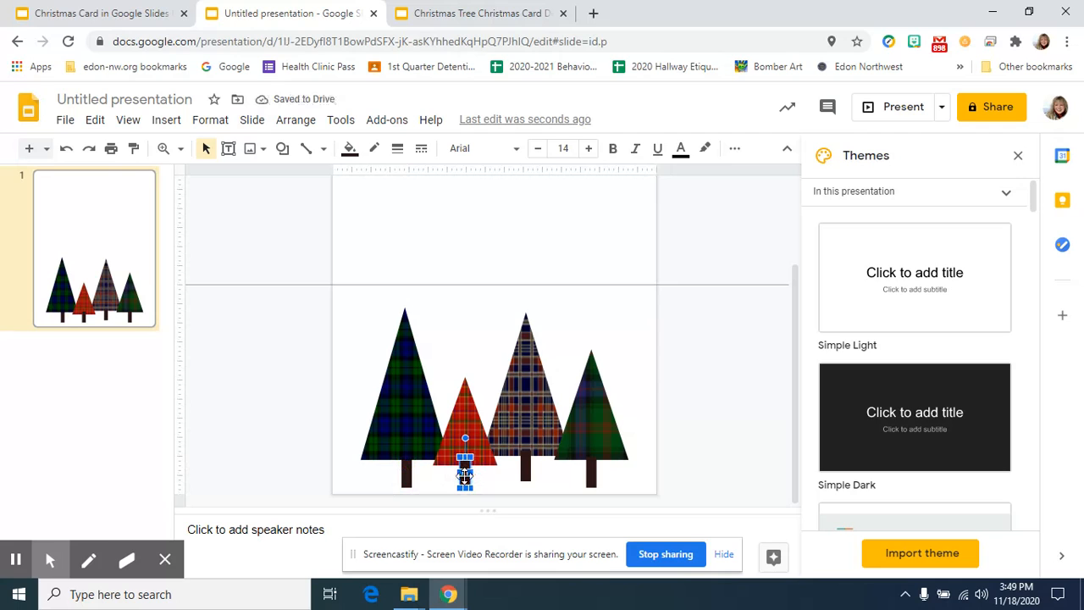
right_click(465, 475)
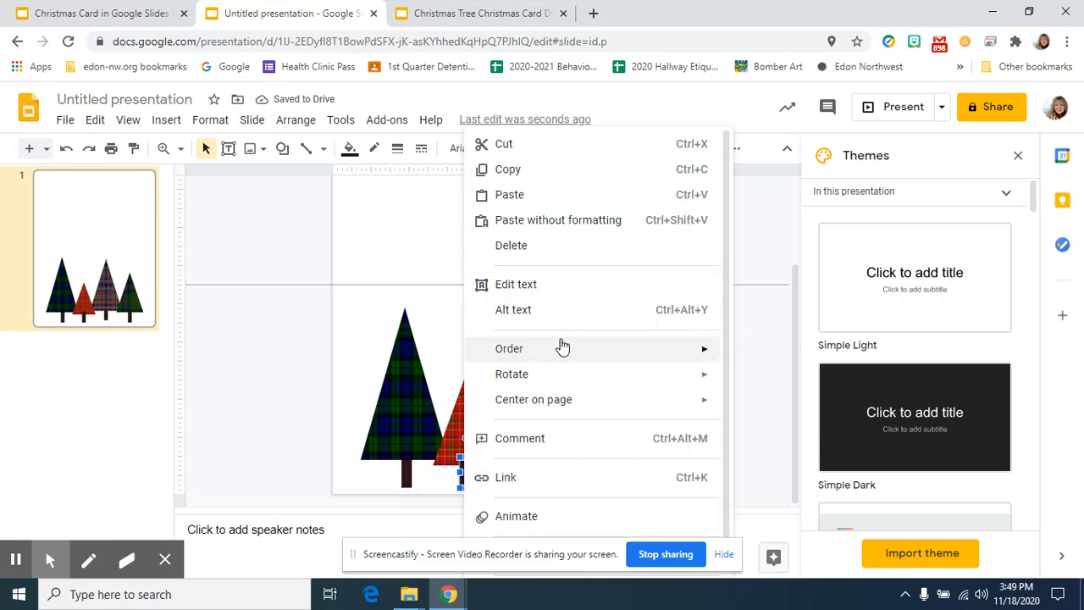
mouse_move(563, 356)
left_click(787, 430)
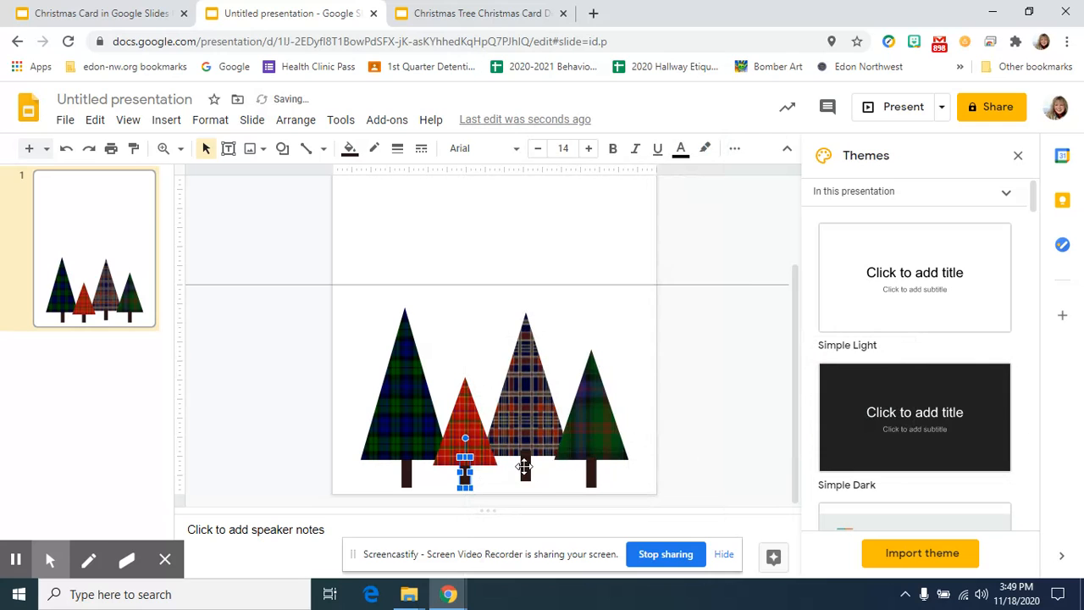
Step: Send the trunks of the navy and red tree and the rightmost green tree to the back
right_click(524, 466)
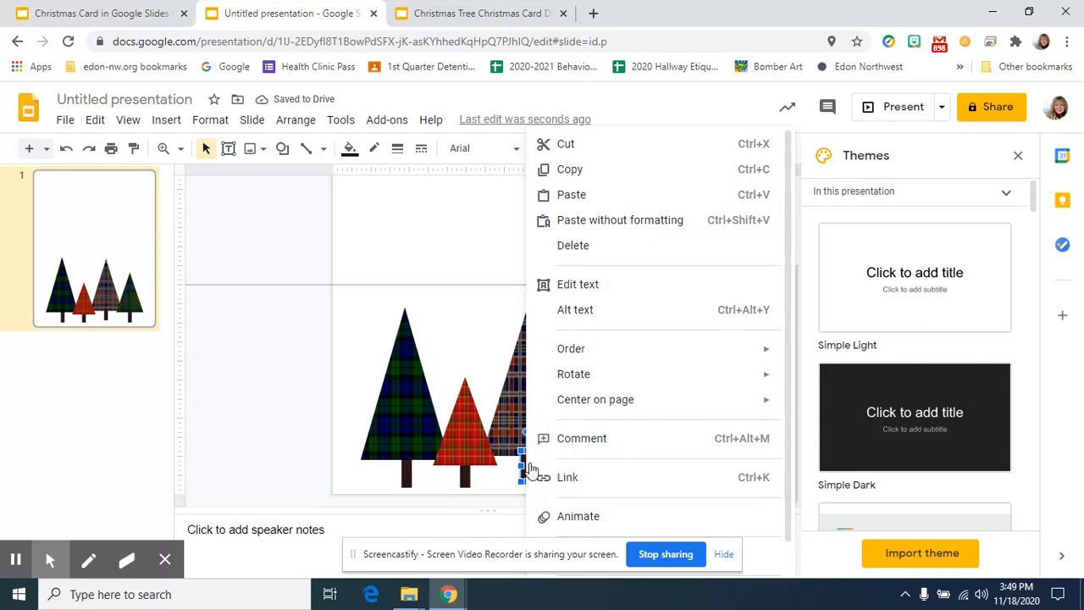
mouse_move(624, 348)
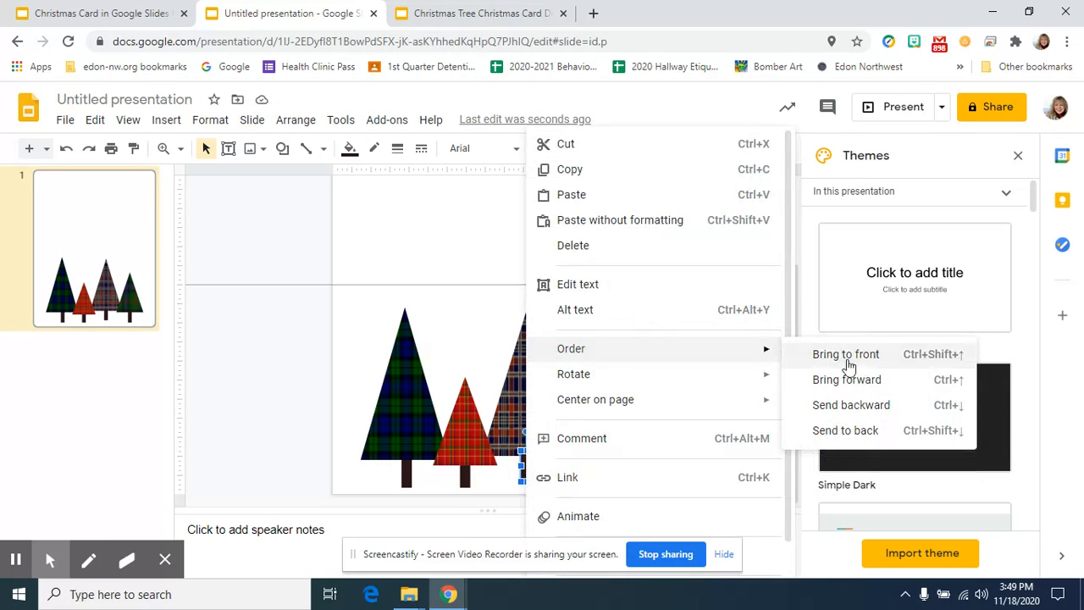
left_click(853, 430)
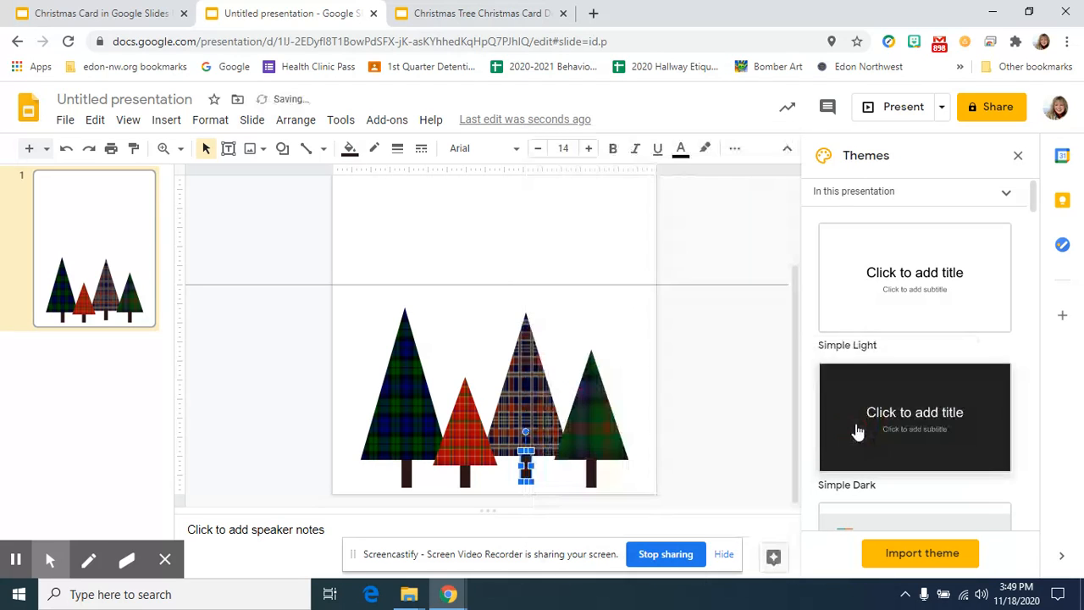
left_click(593, 476)
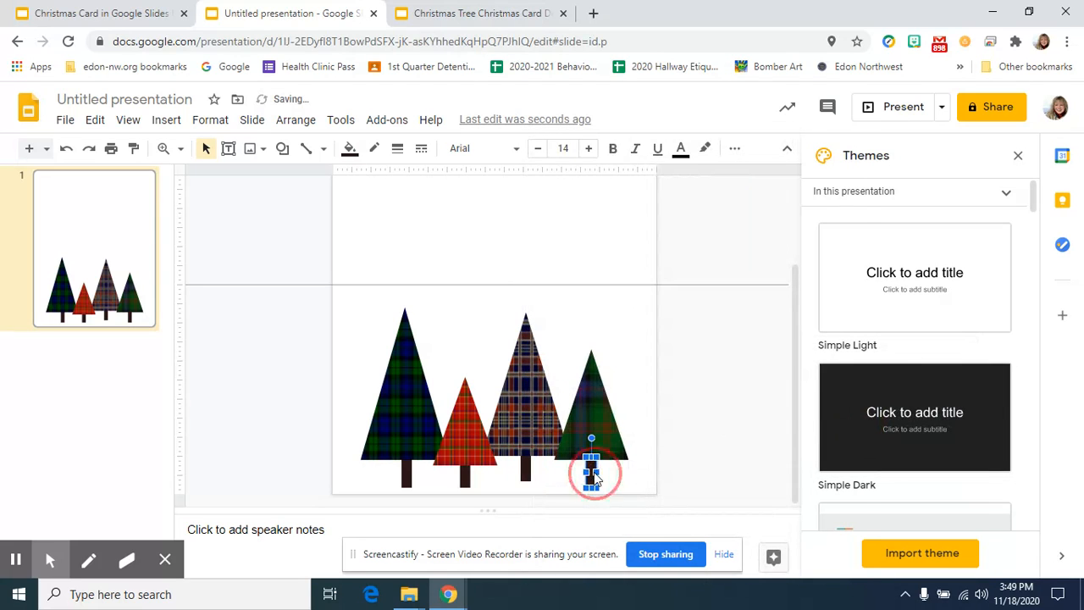
right_click(593, 476)
mouse_move(711, 386)
mouse_move(719, 354)
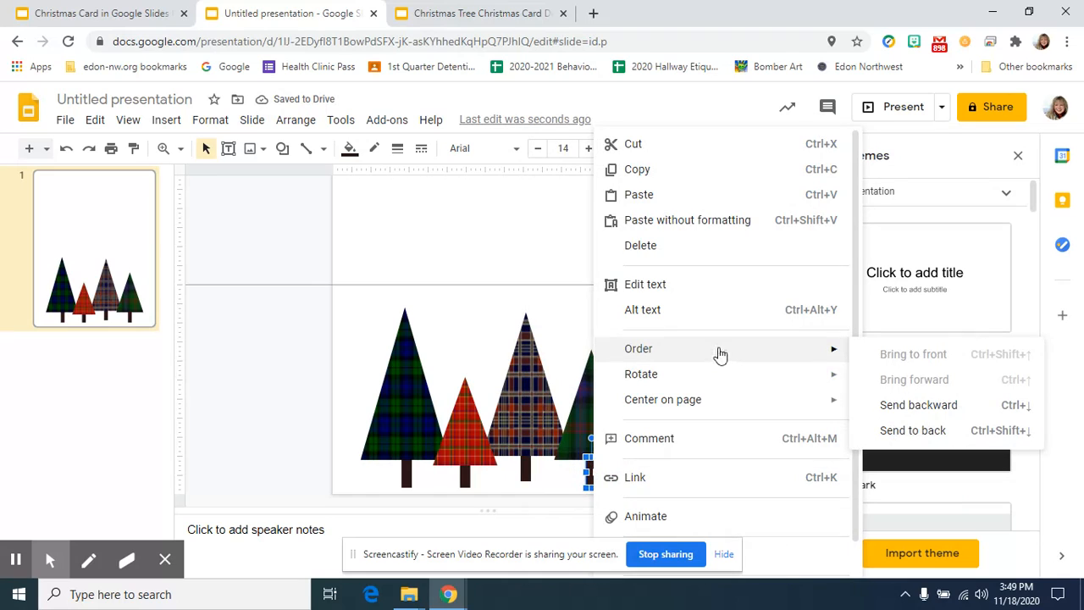
left_click(923, 435)
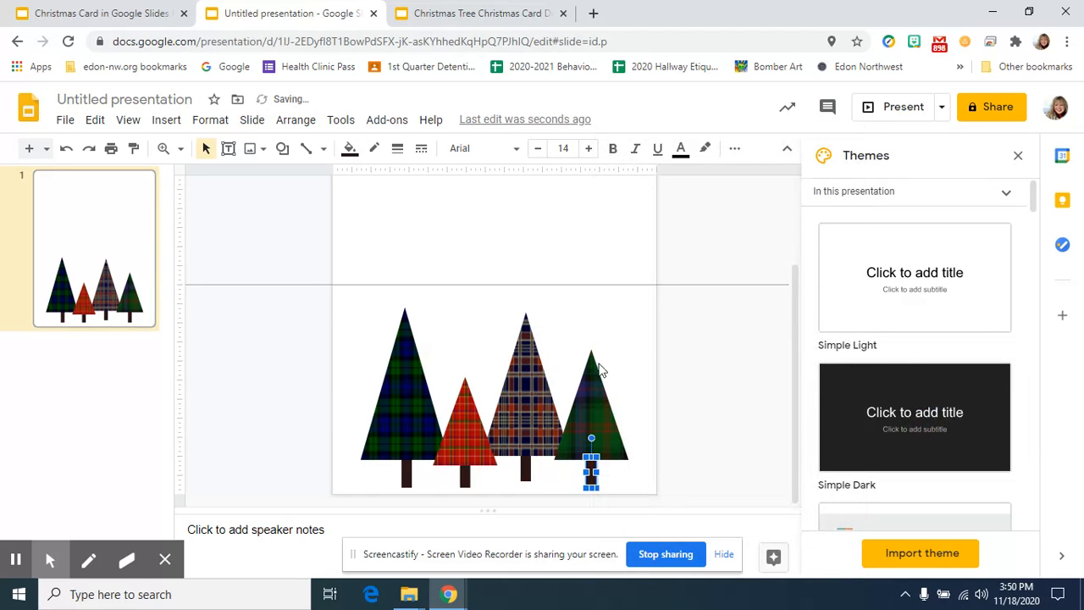
left_click(739, 401)
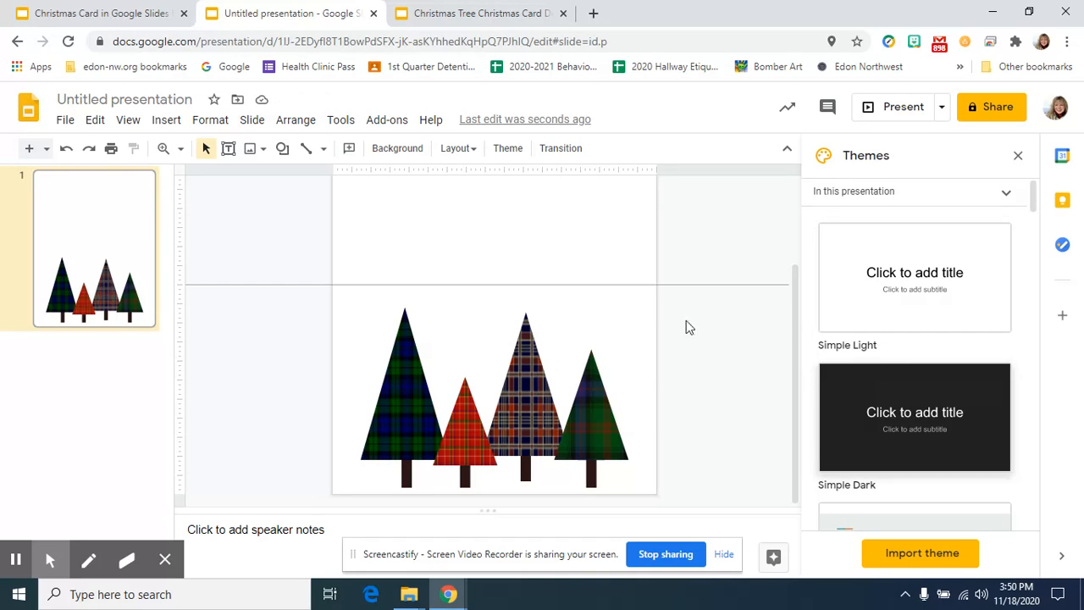
Step: Open the web image search for inserting a picture and search for "deer png"
left_click(174, 123)
mouse_move(180, 148)
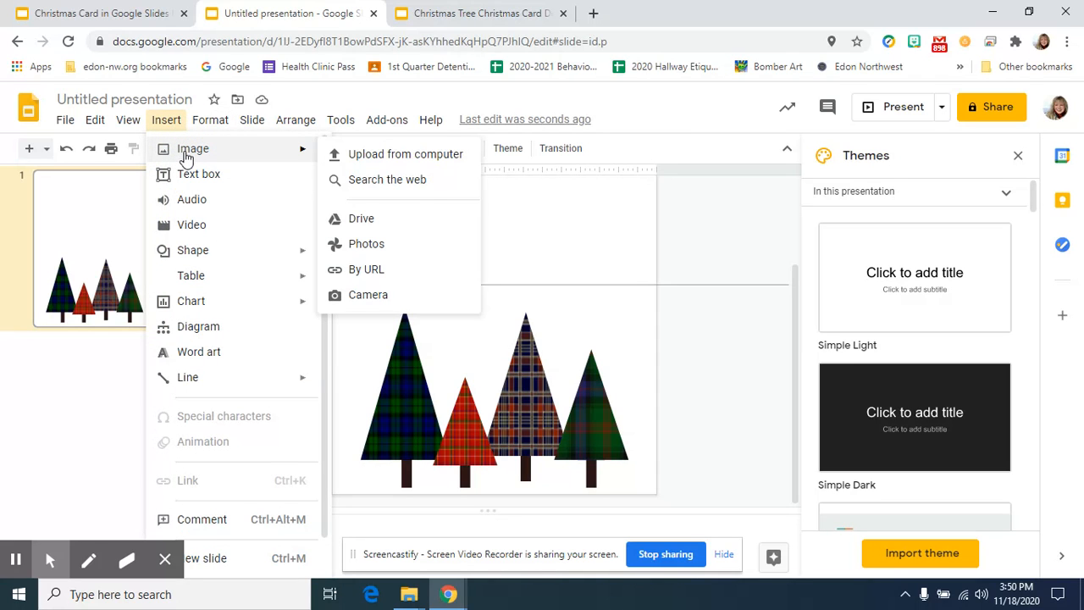
left_click(426, 193)
left_click(889, 146)
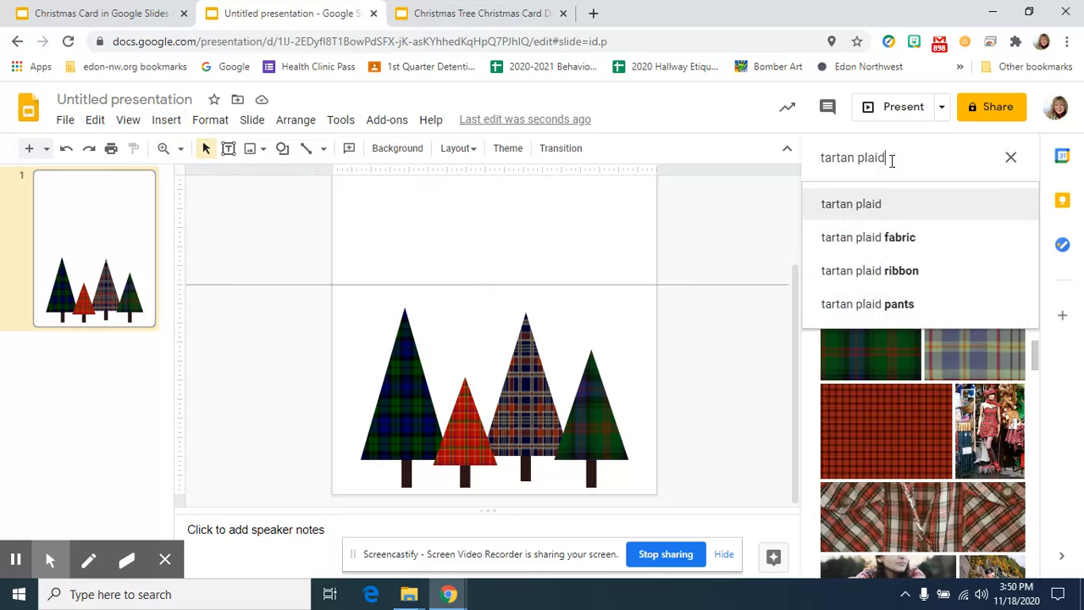
left_click_drag(892, 166, 779, 151)
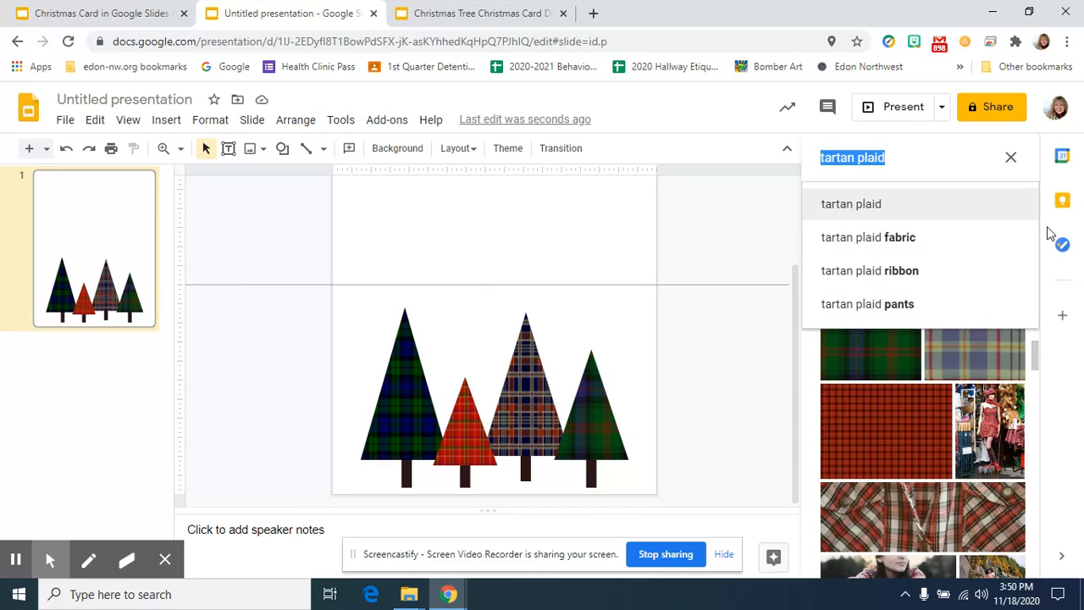
type("dee")
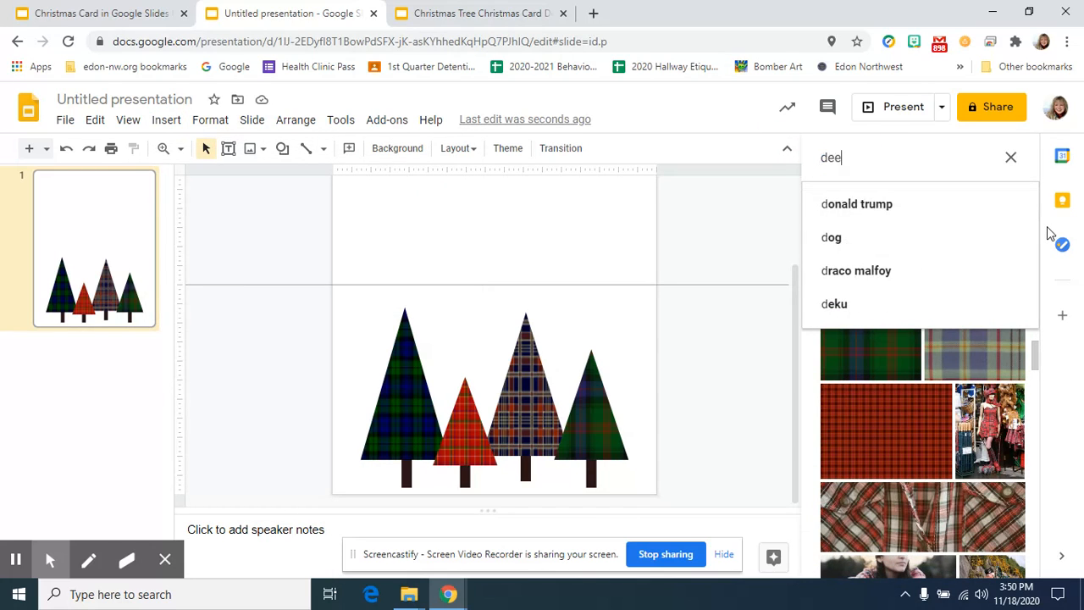
type("r png")
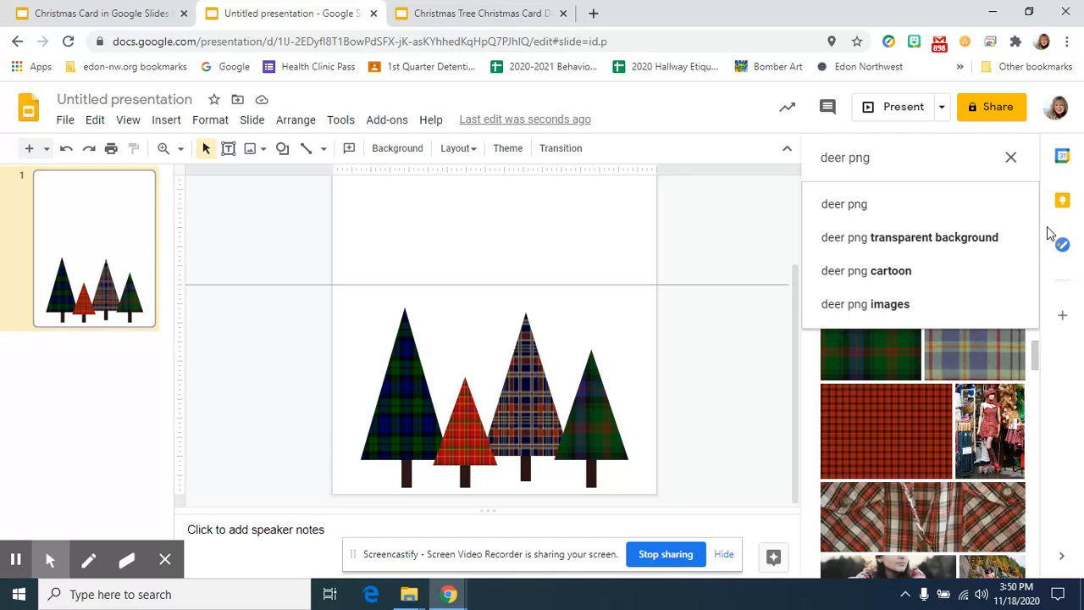
key("Return")
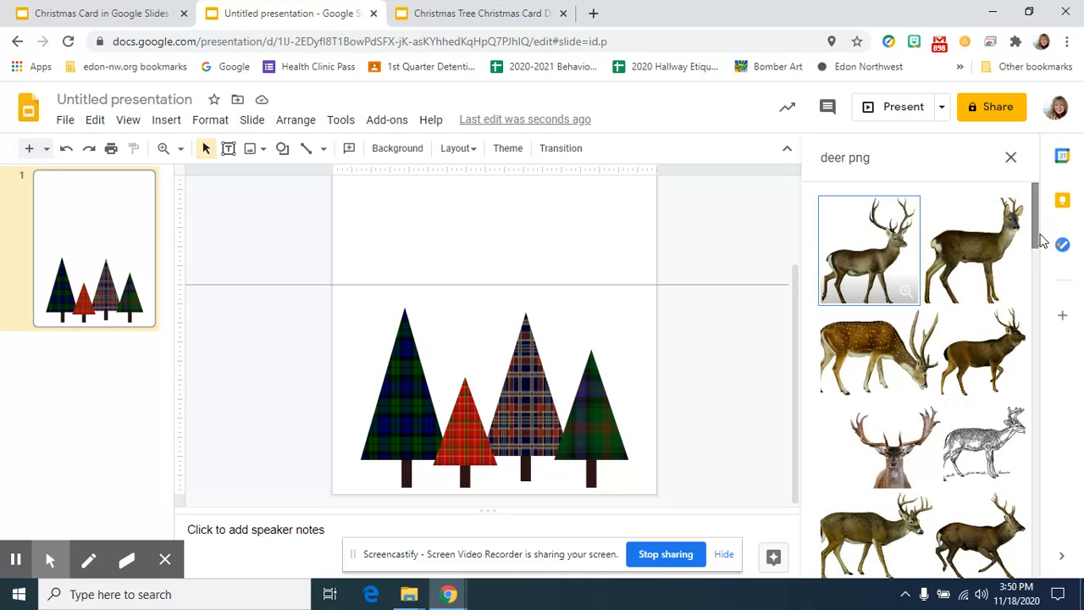
Step: Try the grazing spotted deer image over the tops of the trees, then delete it from the slide
left_click_drag(1035, 222, 1029, 271)
left_click_drag(858, 355, 641, 263)
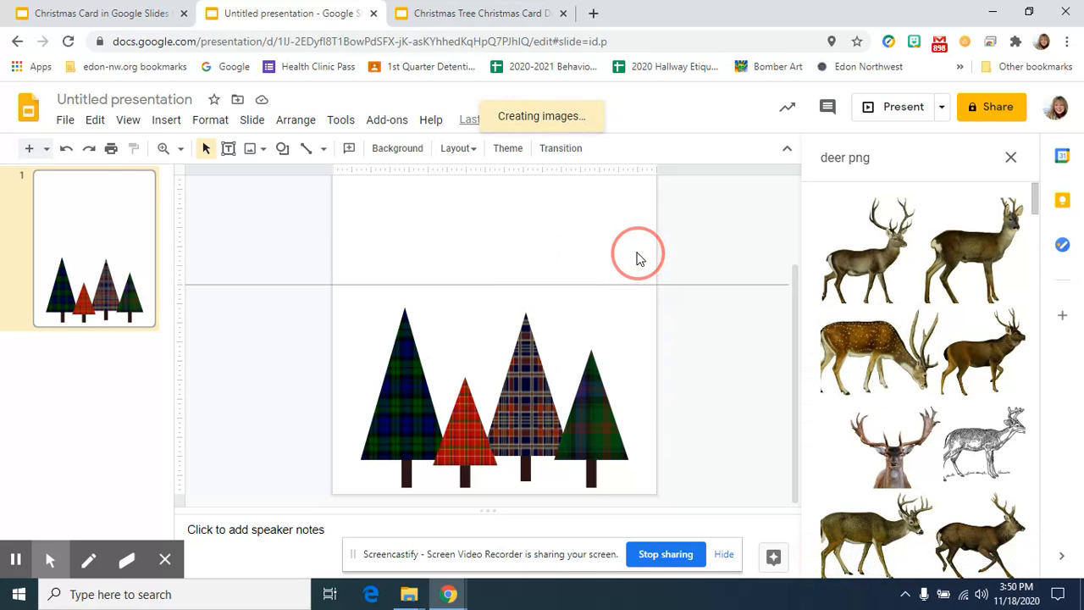
left_click_drag(516, 206, 533, 359)
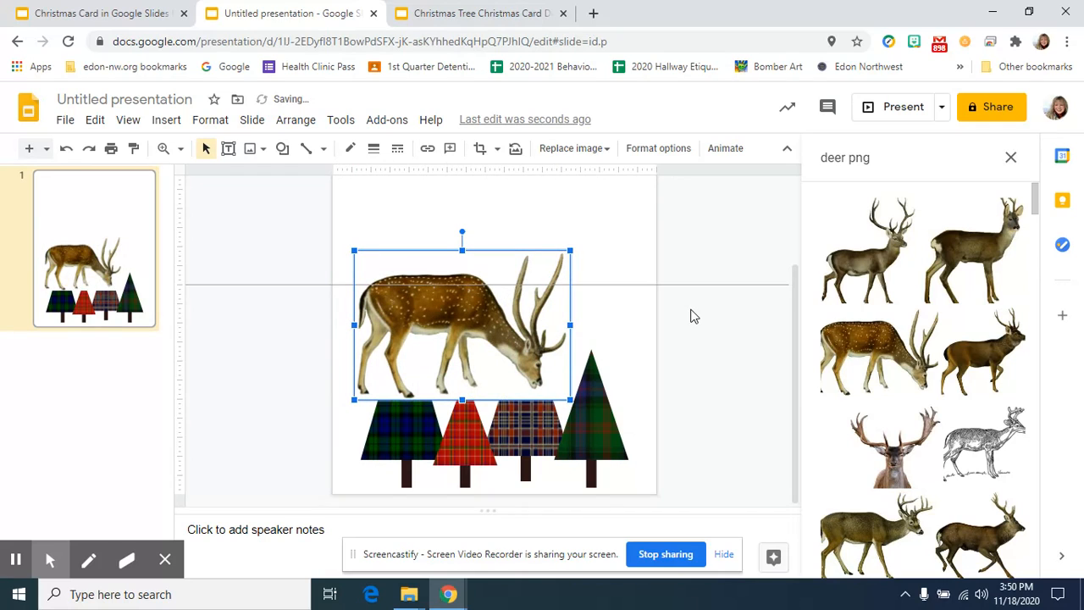
key("Delete")
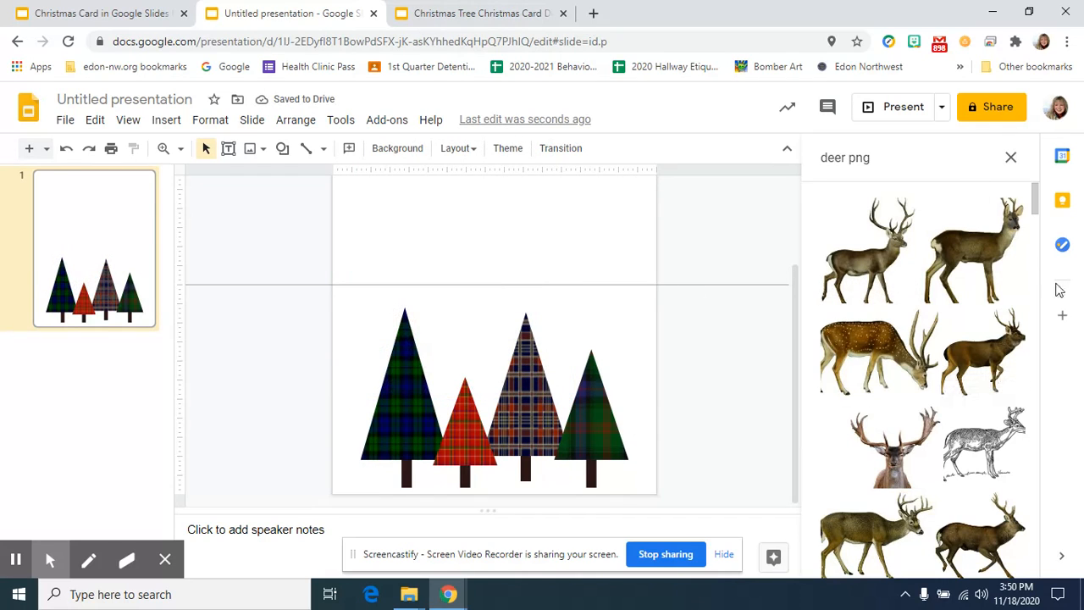
Step: Search the web images for "deer png clip art" and insert the brown spotted fawn lying down
left_click(884, 161)
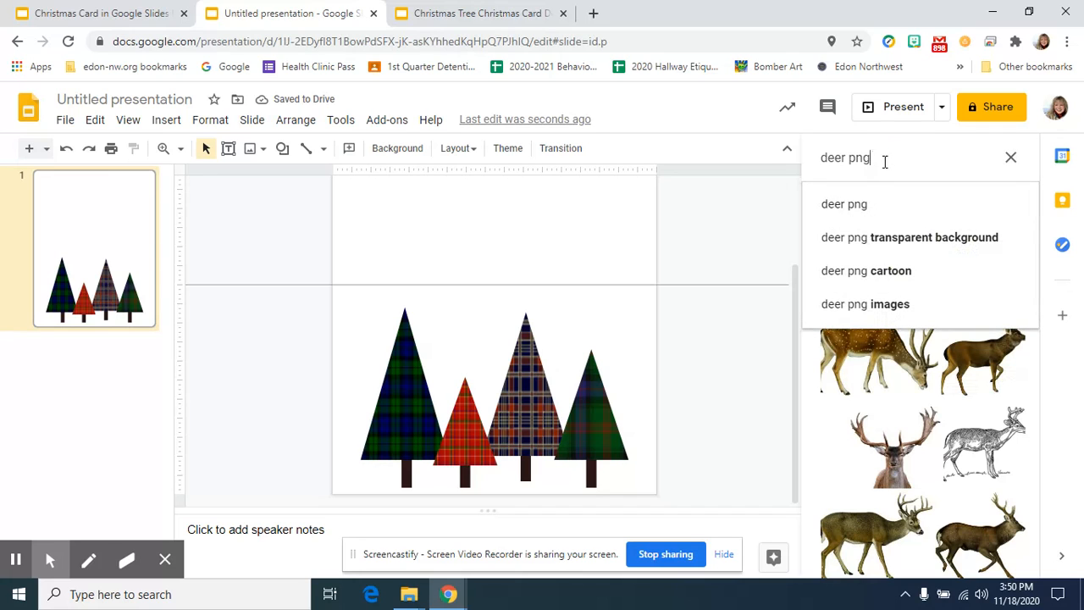
type("clip ")
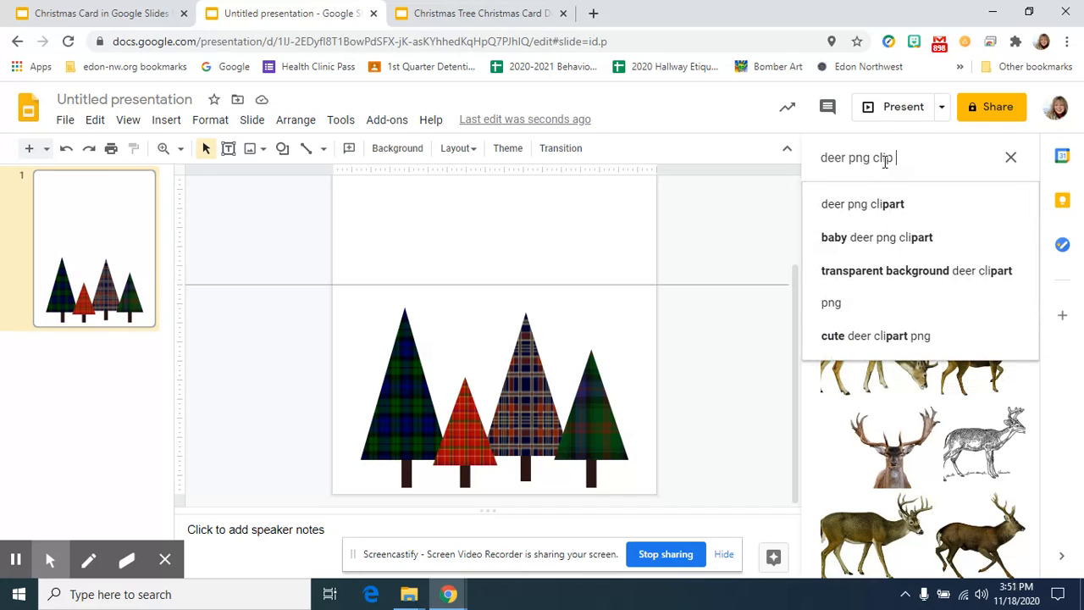
type("art")
key("Return")
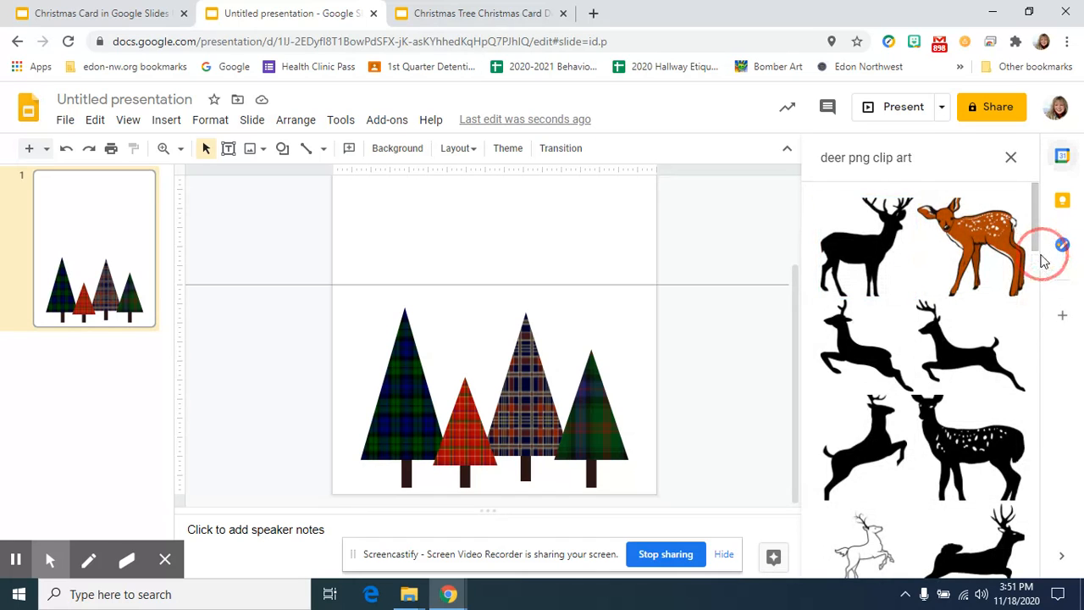
left_click_drag(1040, 219, 1046, 326)
left_click_drag(865, 370, 662, 393)
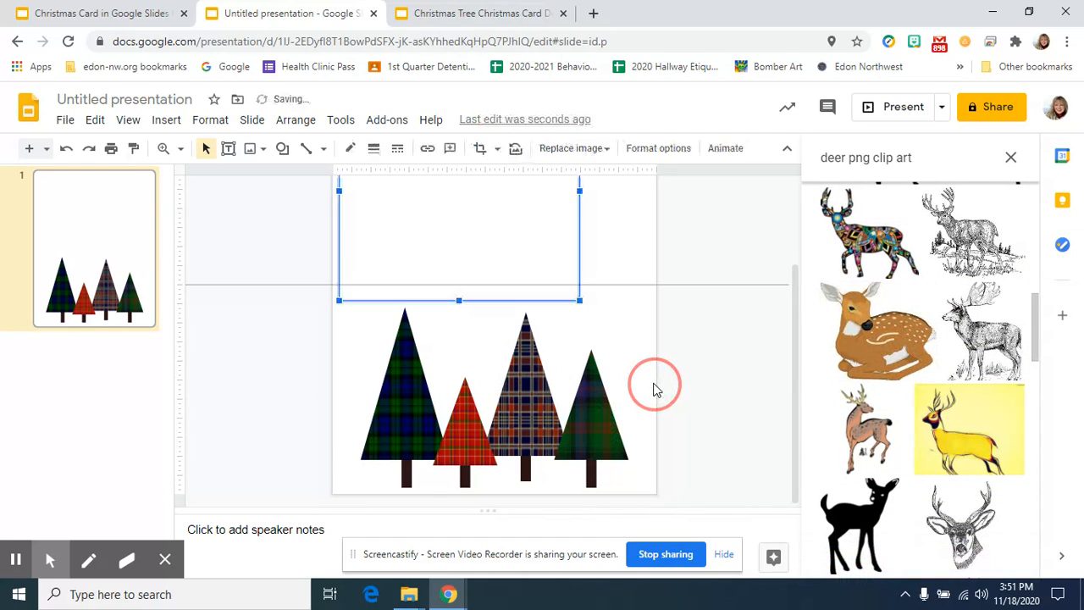
Step: Shrink the fawn to a small figure and place it on the ground to the right of the rightmost green tree's trunk
left_click_drag(447, 223, 512, 395)
left_click_drag(621, 262, 628, 466)
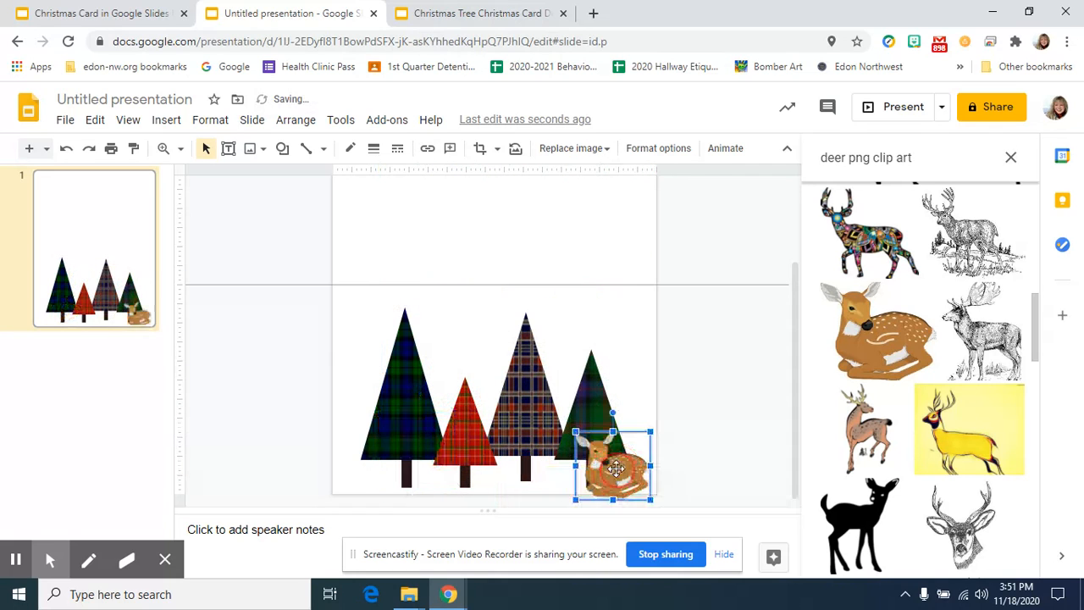
left_click_drag(651, 433, 624, 476)
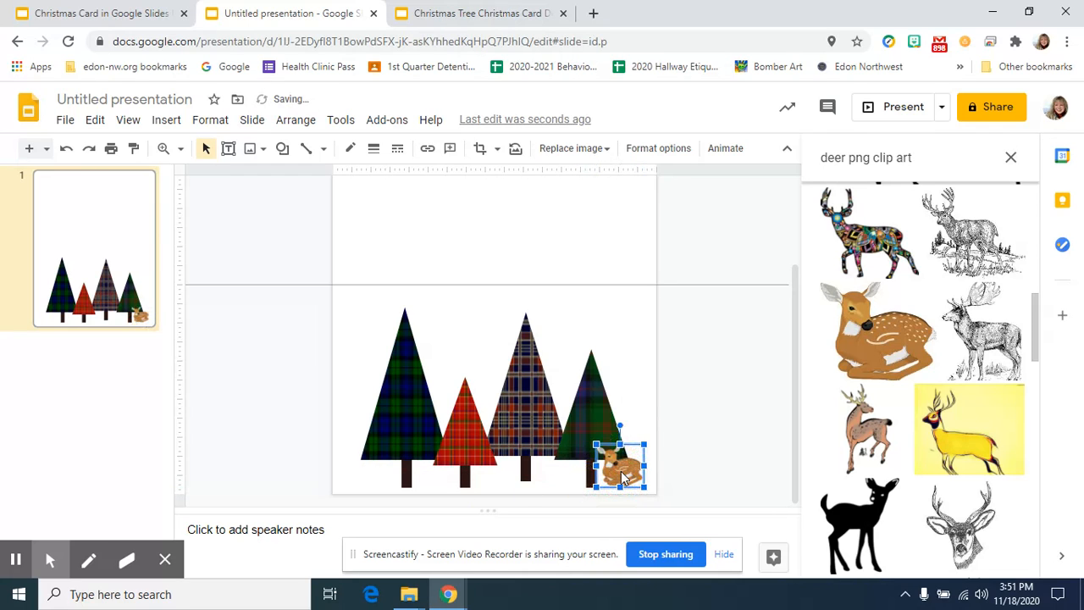
left_click(685, 470)
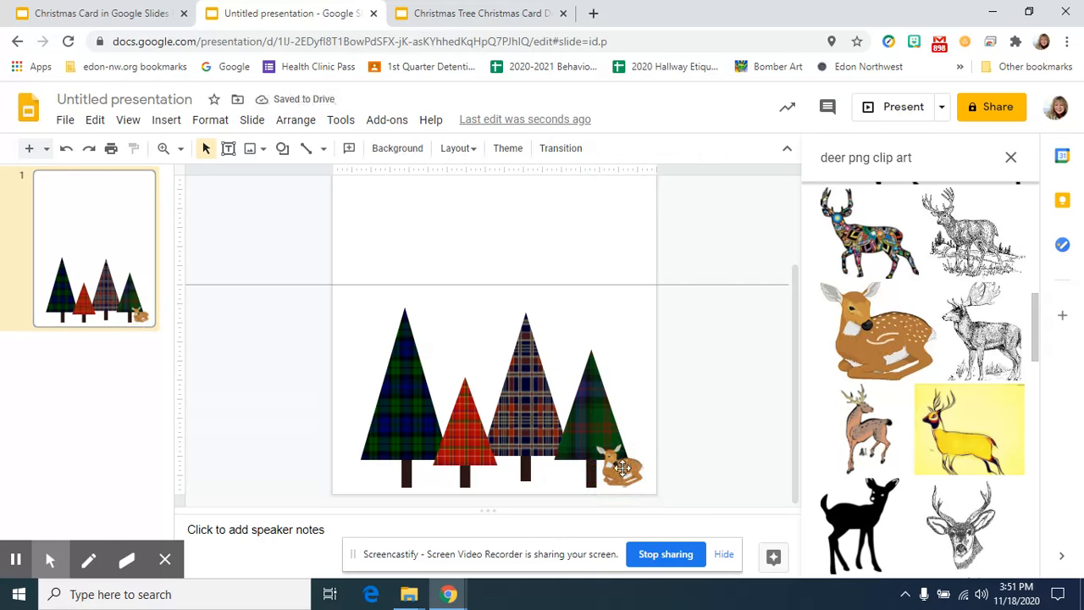
left_click_drag(620, 471, 624, 477)
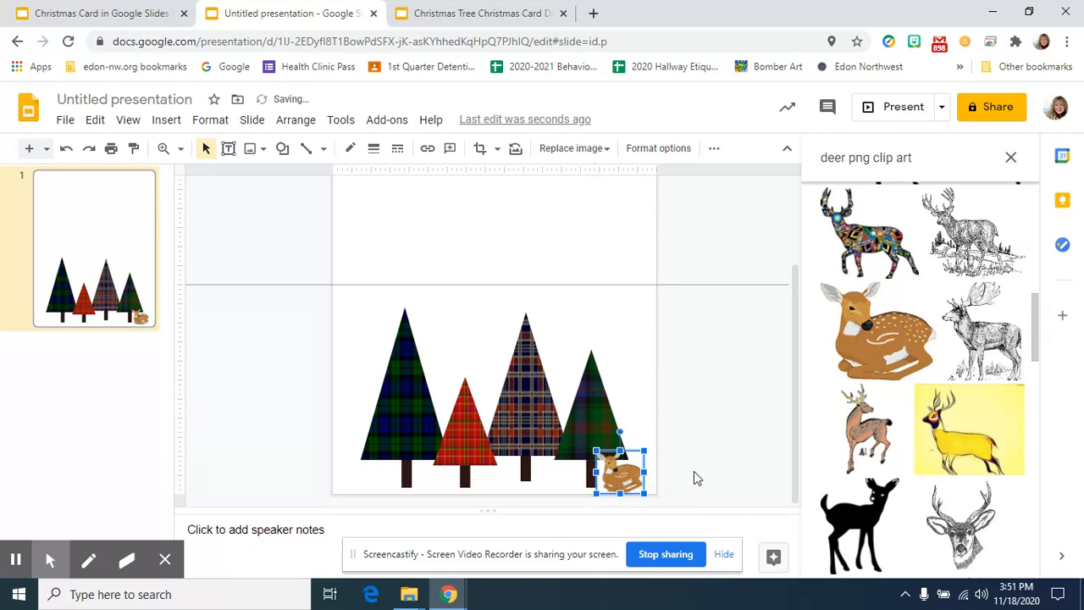
left_click(624, 472)
left_click_drag(644, 452, 639, 474)
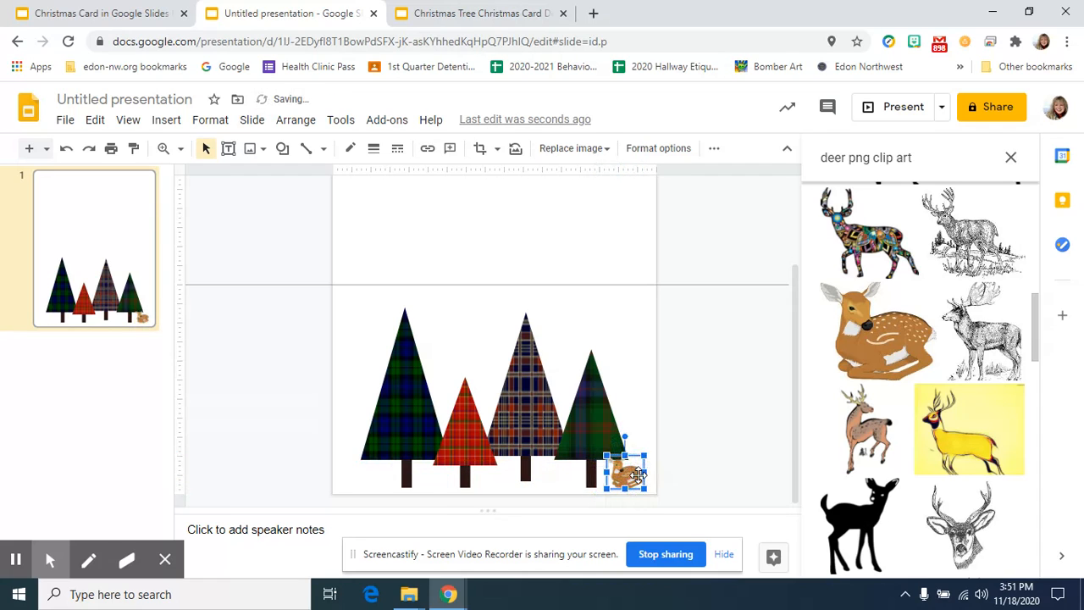
left_click(692, 469)
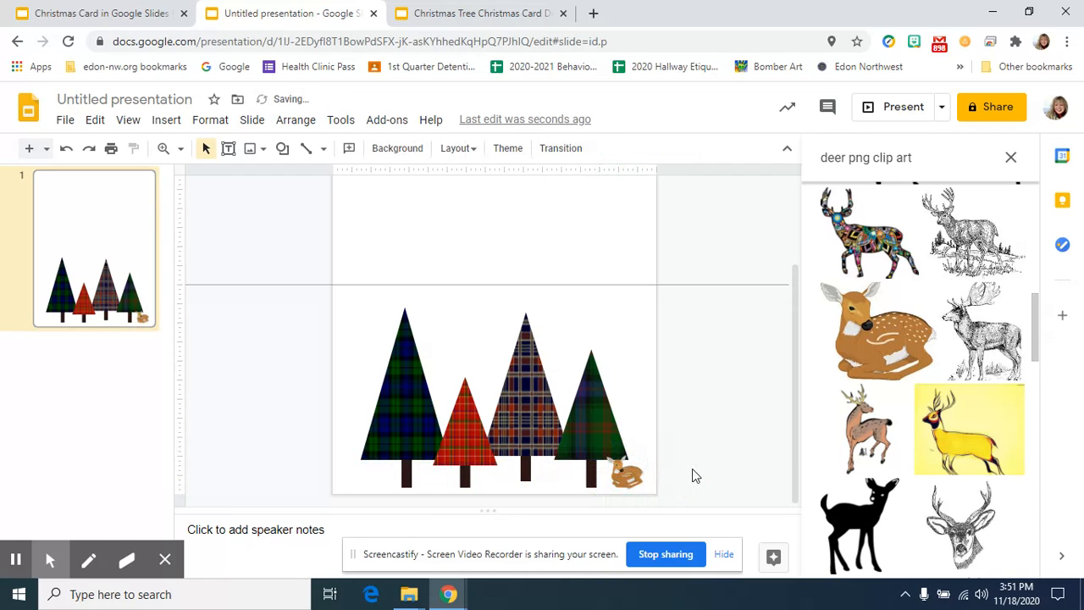
Step: Add a text box between the two tall trees reading "Merry Christmas!" in Lobster at size 24
left_click(228, 148)
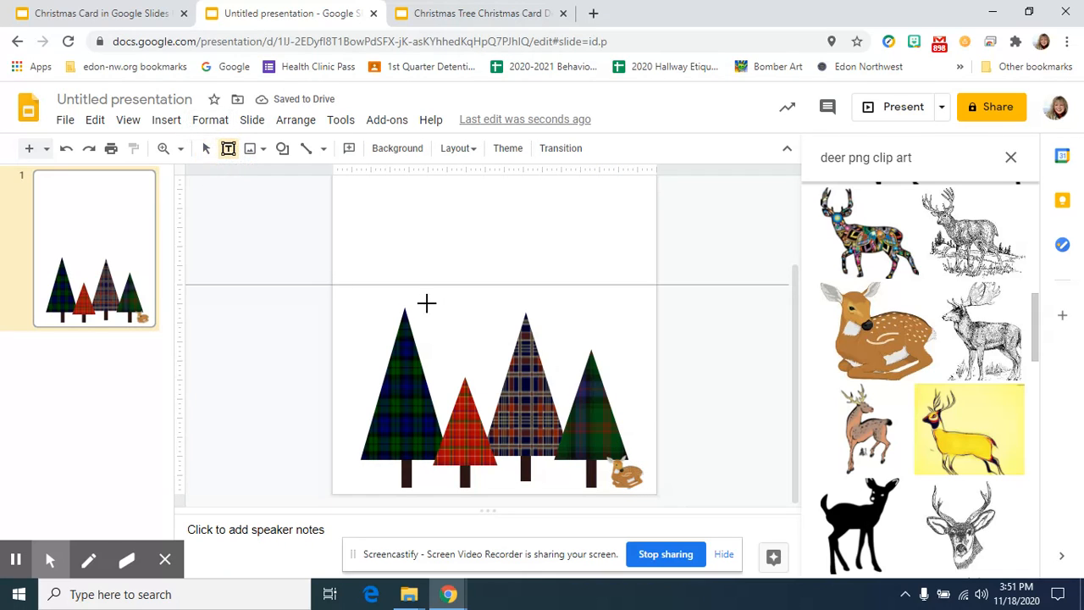
left_click_drag(416, 303, 521, 337)
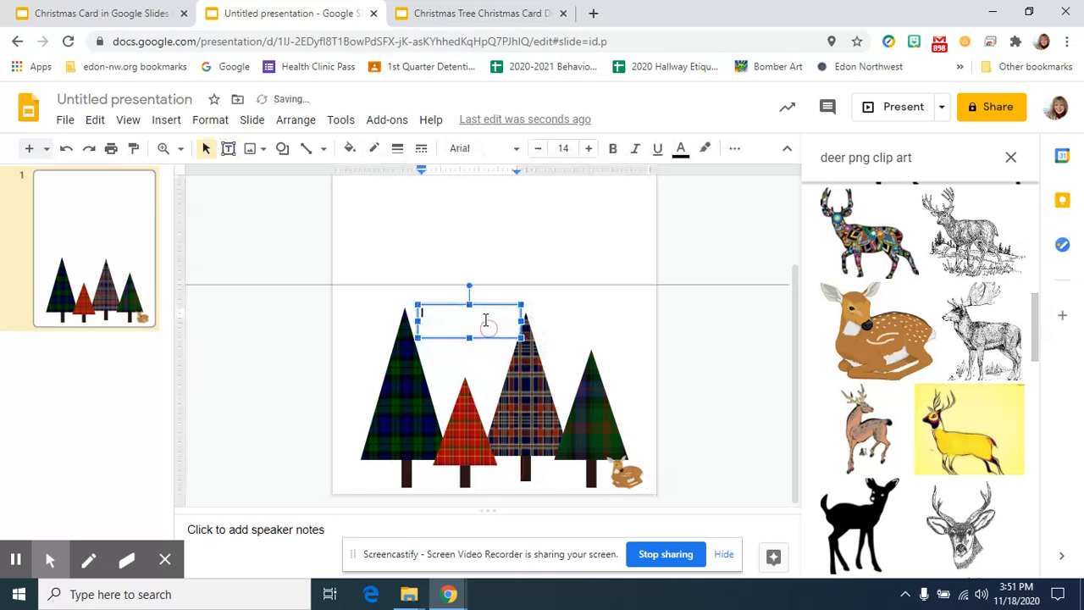
left_click(516, 150)
left_click(488, 246)
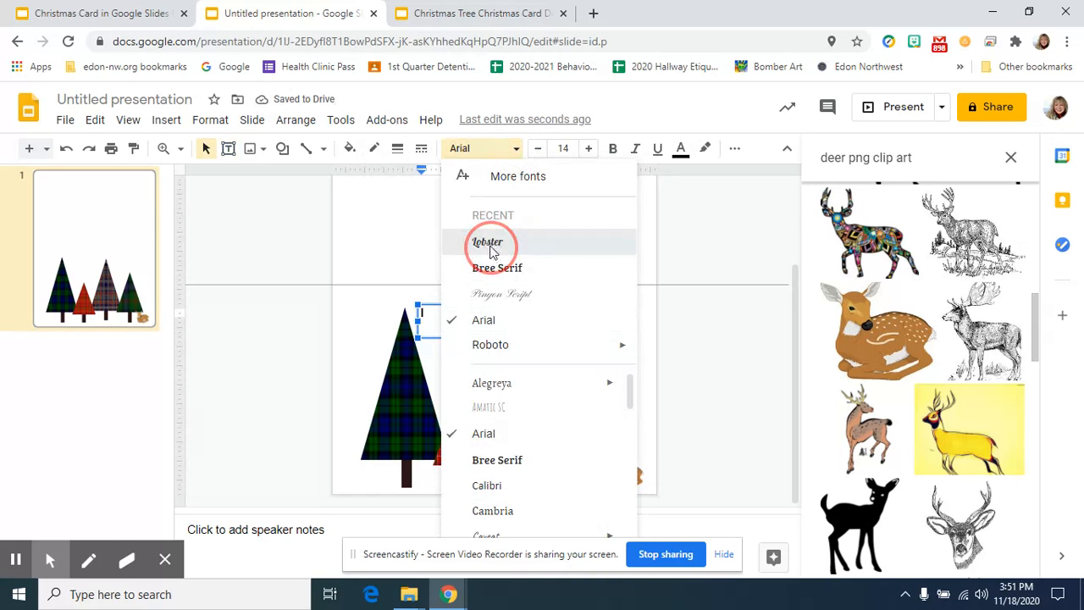
left_click(566, 148)
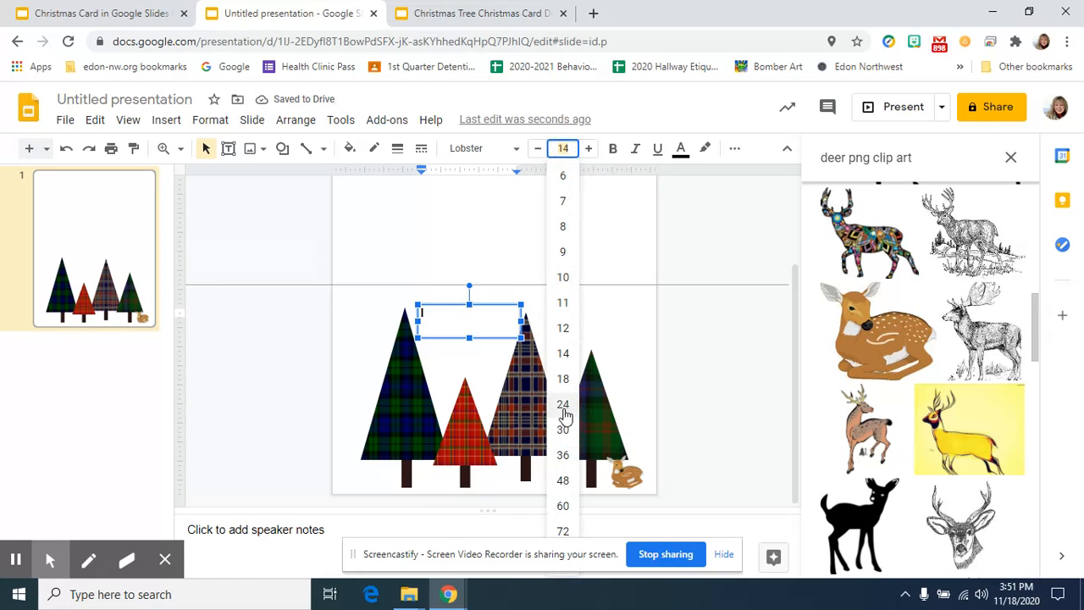
left_click(564, 406)
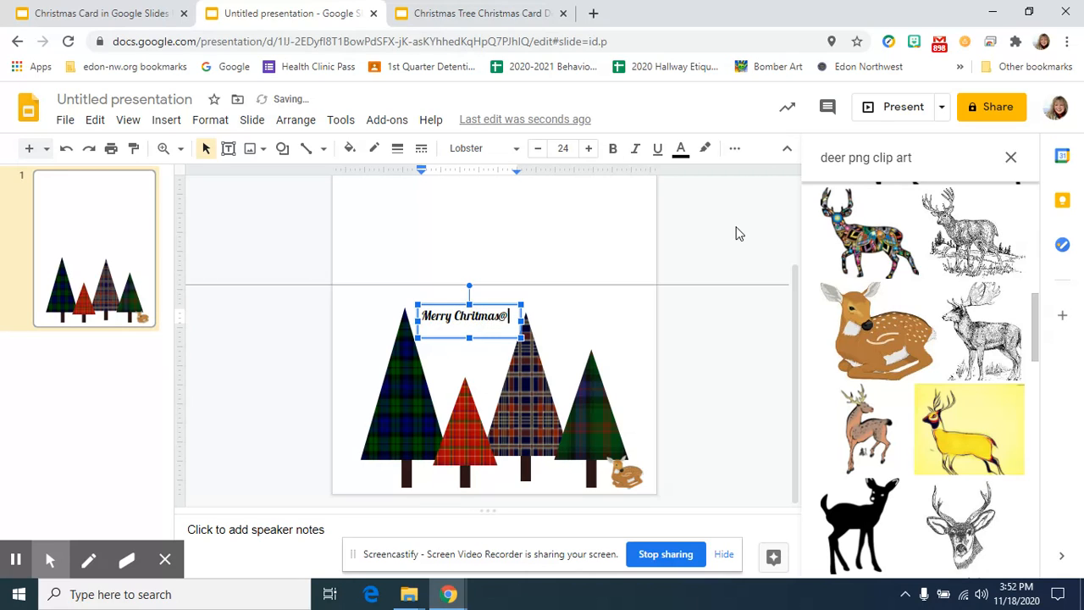
key("BackSpace")
type("i")
Step: Increase the font size of the "Merry Christmas!" text to 27
left_click_drag(506, 316, 440, 311)
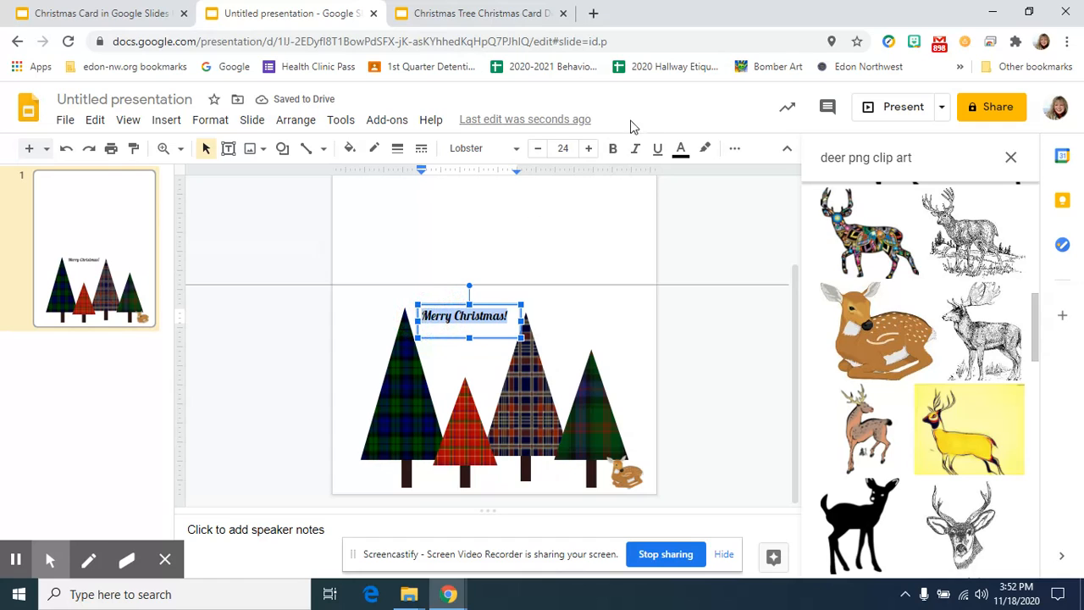
left_click(589, 149)
left_click(590, 148)
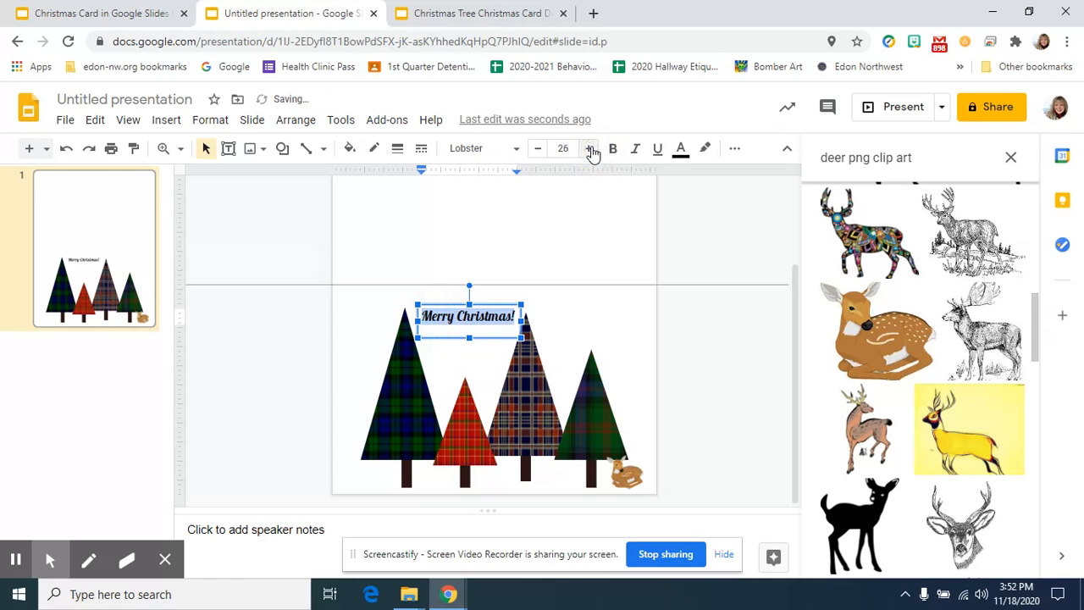
left_click(589, 148)
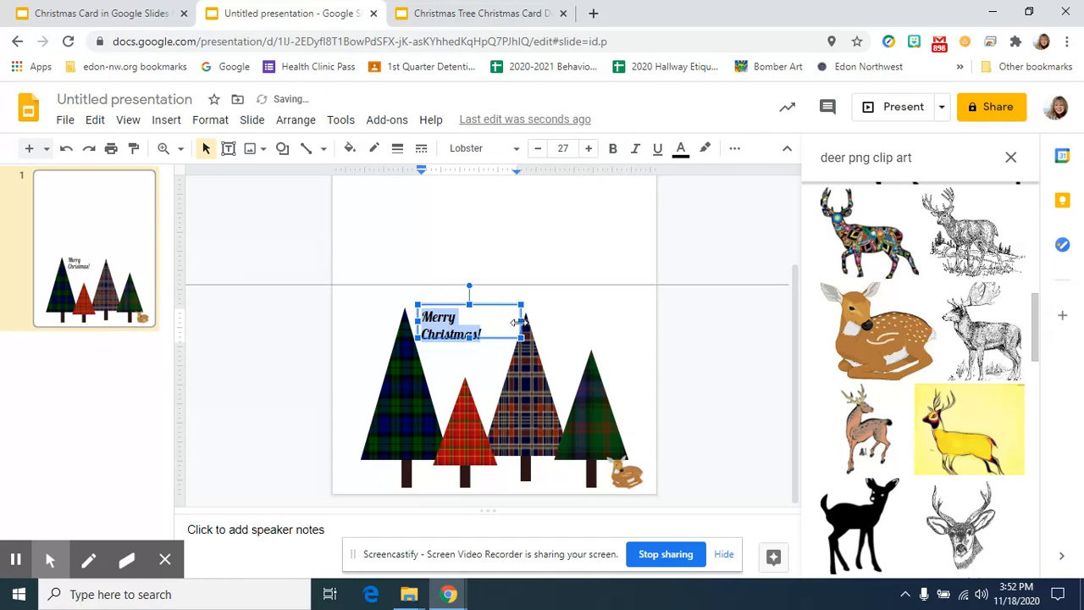
Step: Widen the "Merry Christmas!" text box to fit one line and position it between the two tall trees, above the small red tree
left_click(520, 318)
left_click_drag(526, 320, 483, 352)
left_click(719, 339)
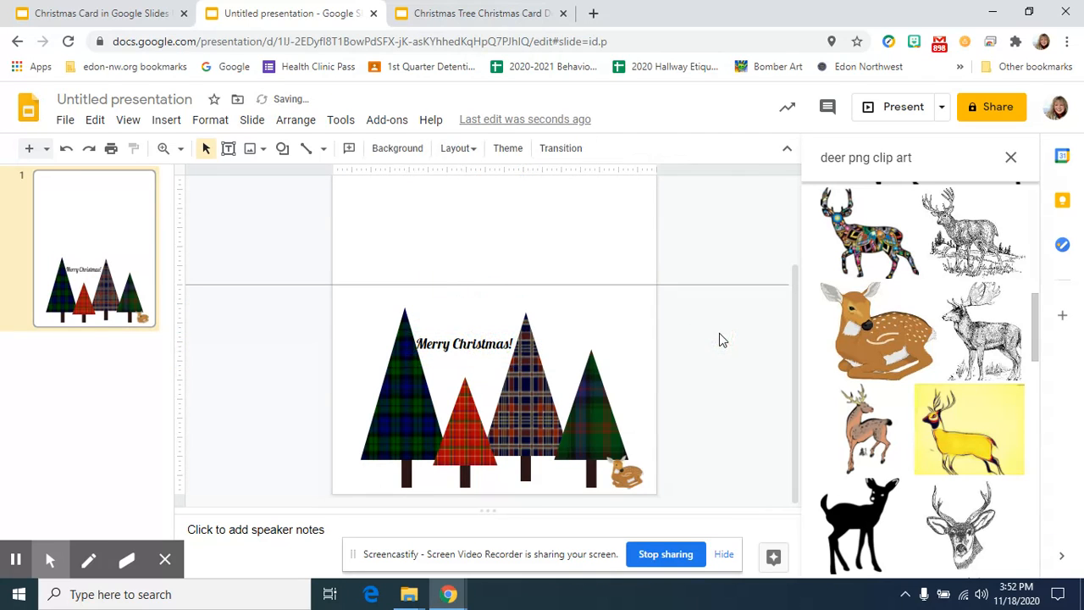
left_click(467, 347)
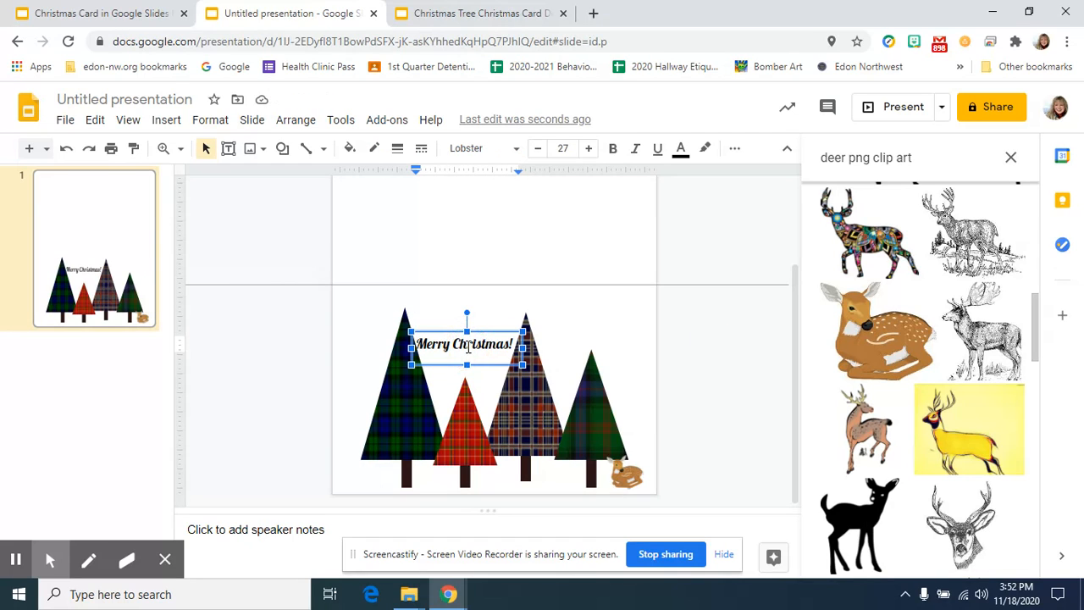
left_click_drag(504, 338, 502, 332)
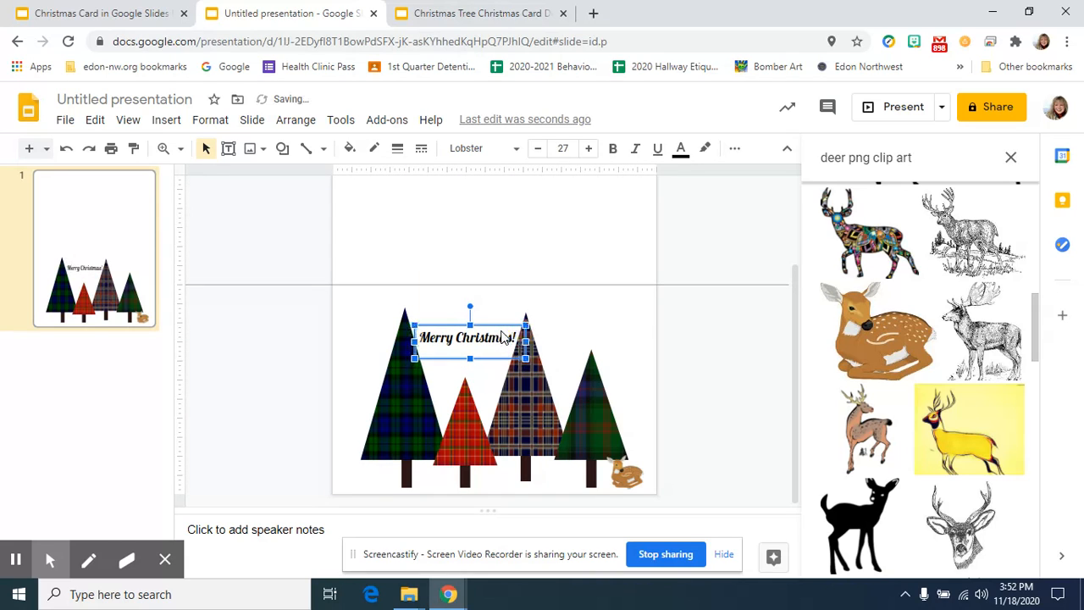
left_click(678, 361)
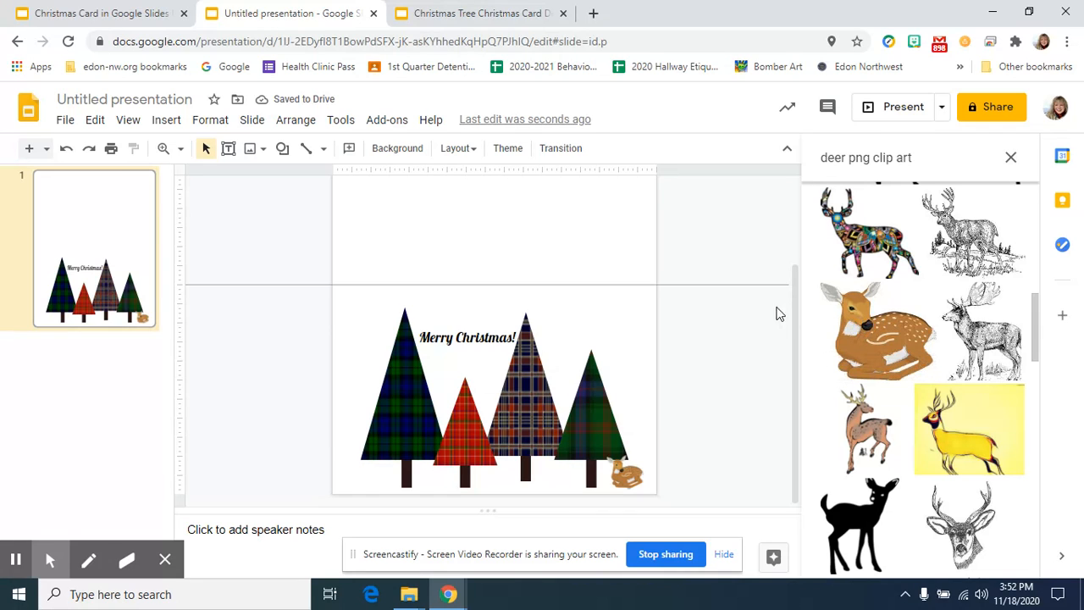
Step: Add a text box at the top edge of the slide reading "Card Design by:" followed by the designer's full name
scroll(798, 294, "up", 3)
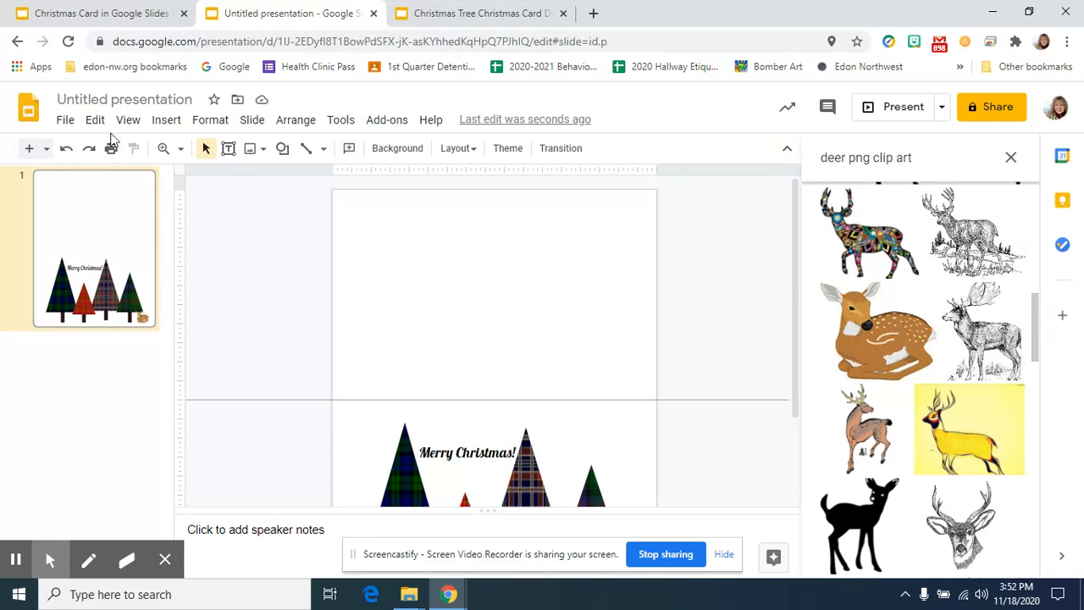
left_click(228, 148)
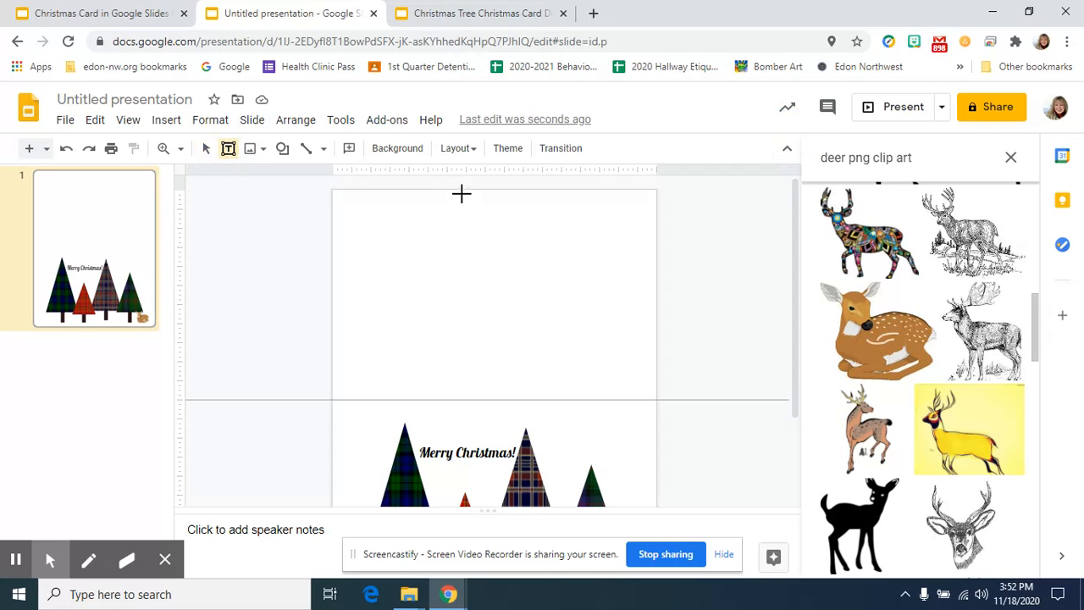
left_click_drag(449, 195, 570, 211)
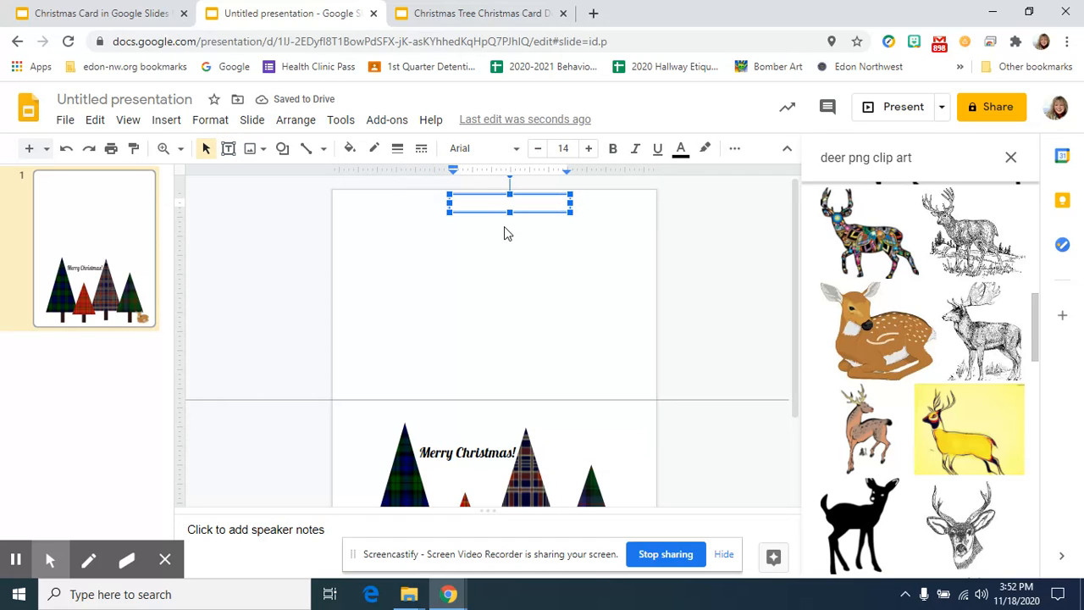
type("Design by: Ann Eyster")
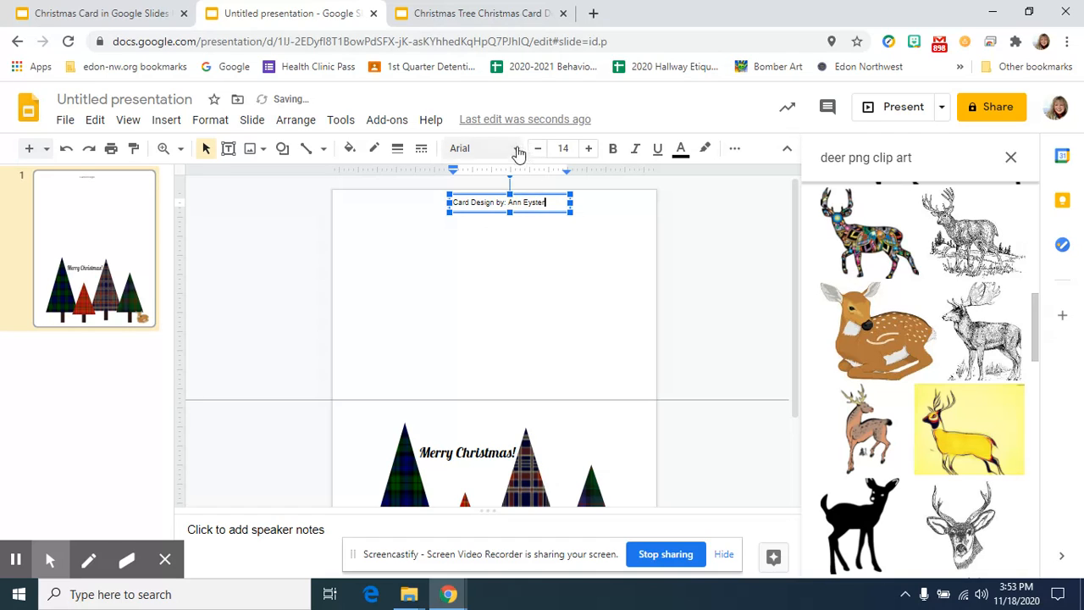
Step: Rotate the card design credit text box upside down and center it horizontally just below the slide's top edge
left_click(794, 242)
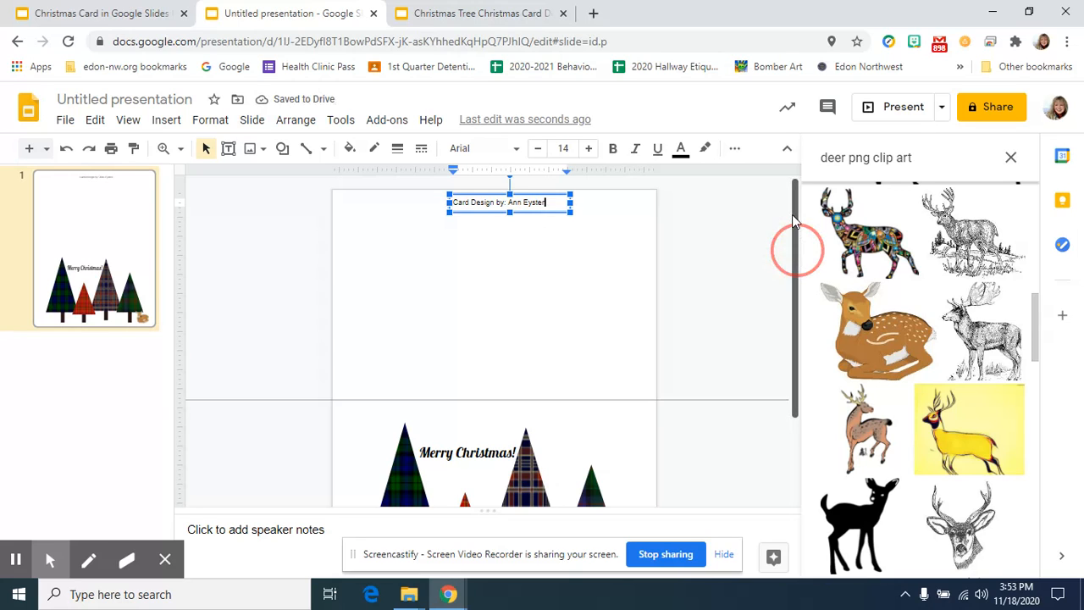
left_click_drag(511, 179, 507, 257)
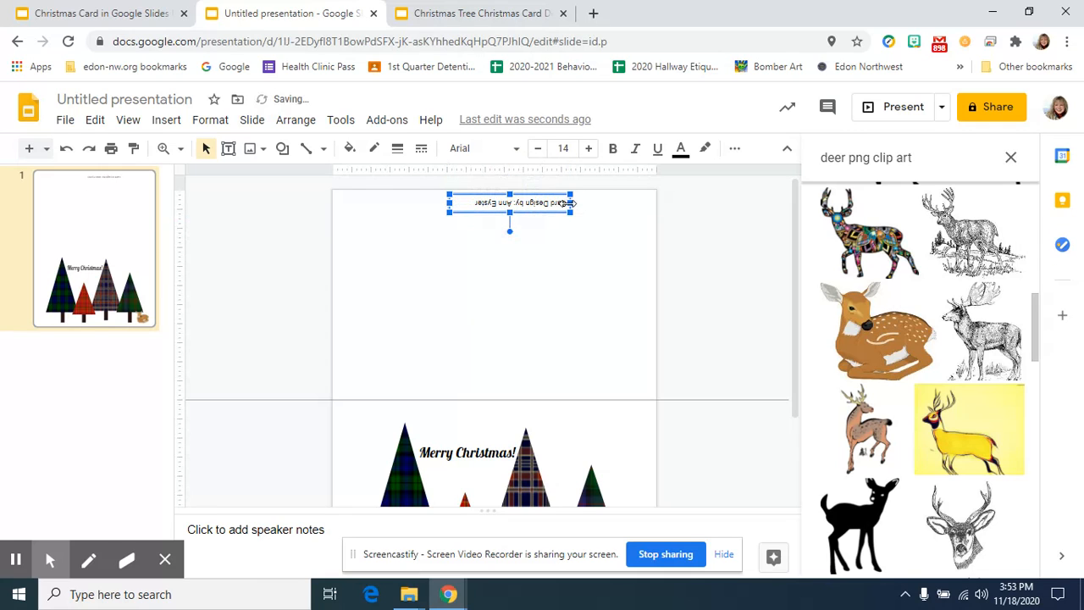
left_click_drag(556, 196, 541, 210)
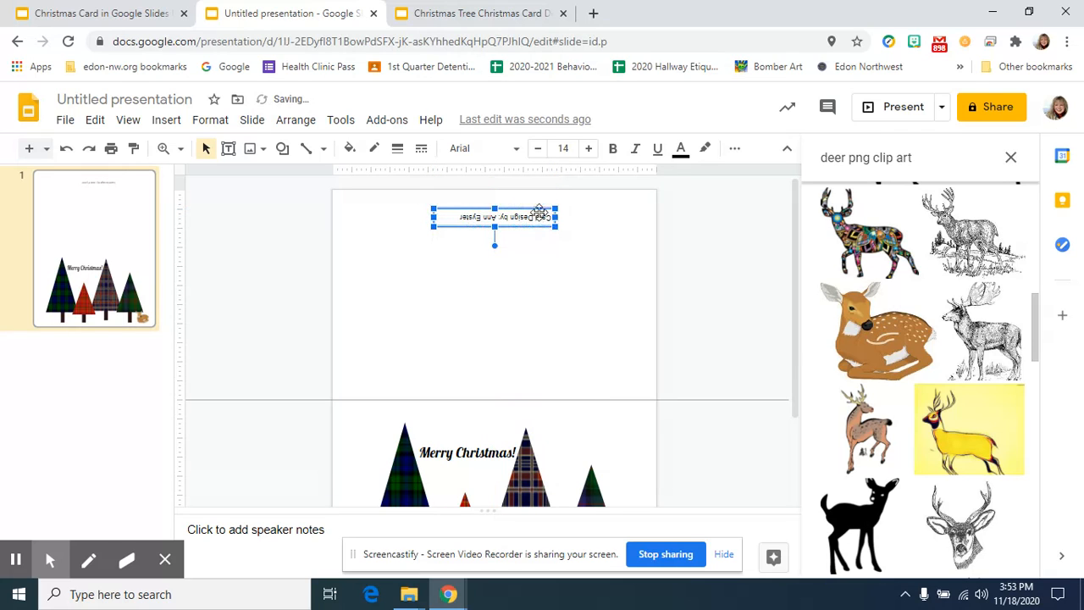
left_click_drag(540, 213, 537, 208)
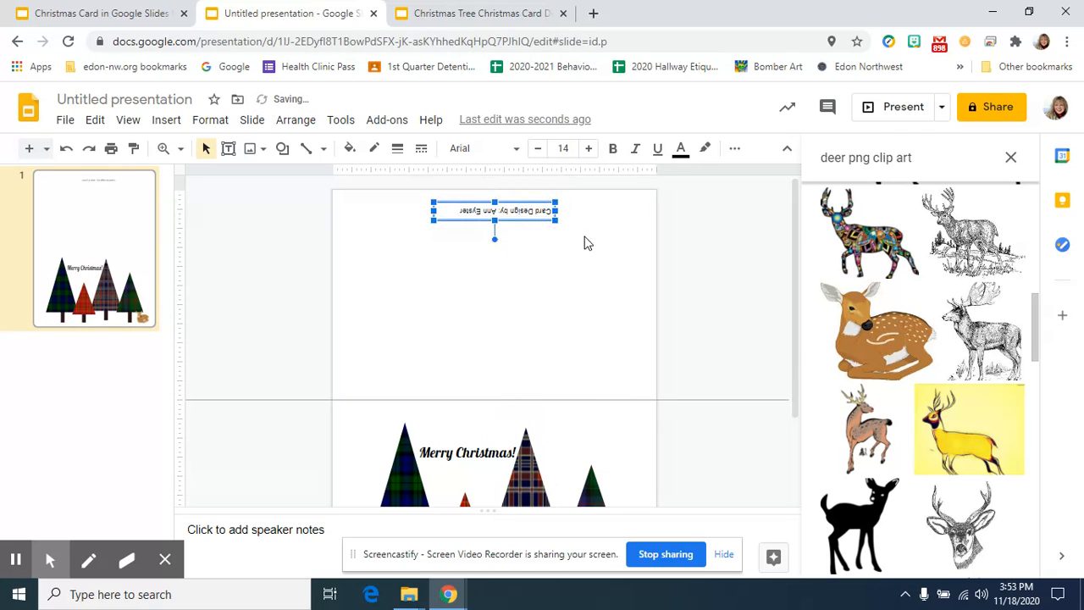
left_click(535, 200)
left_click(538, 209)
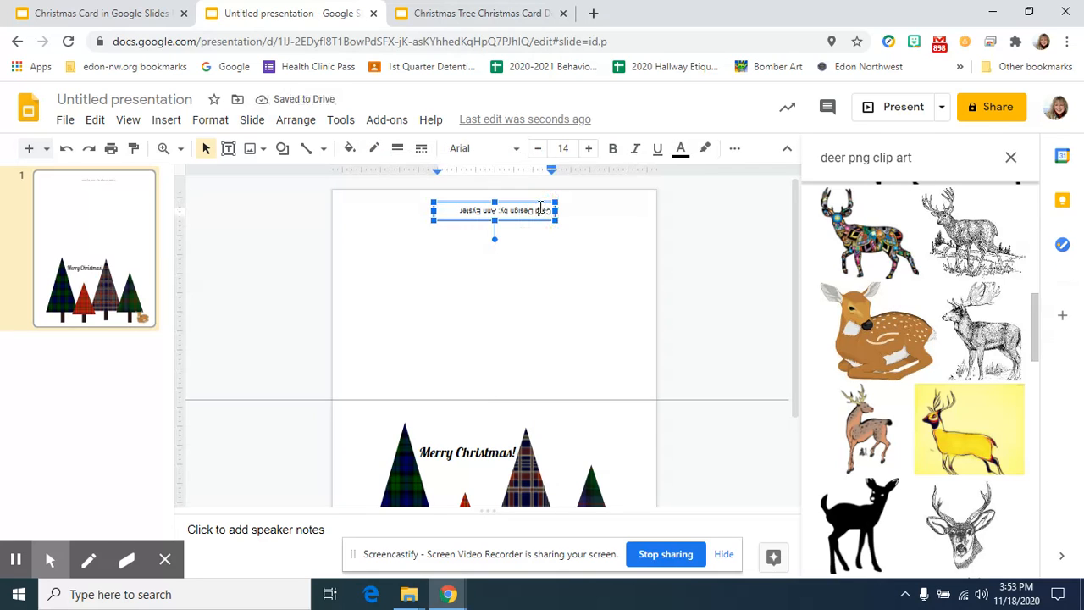
left_click_drag(538, 205, 538, 196)
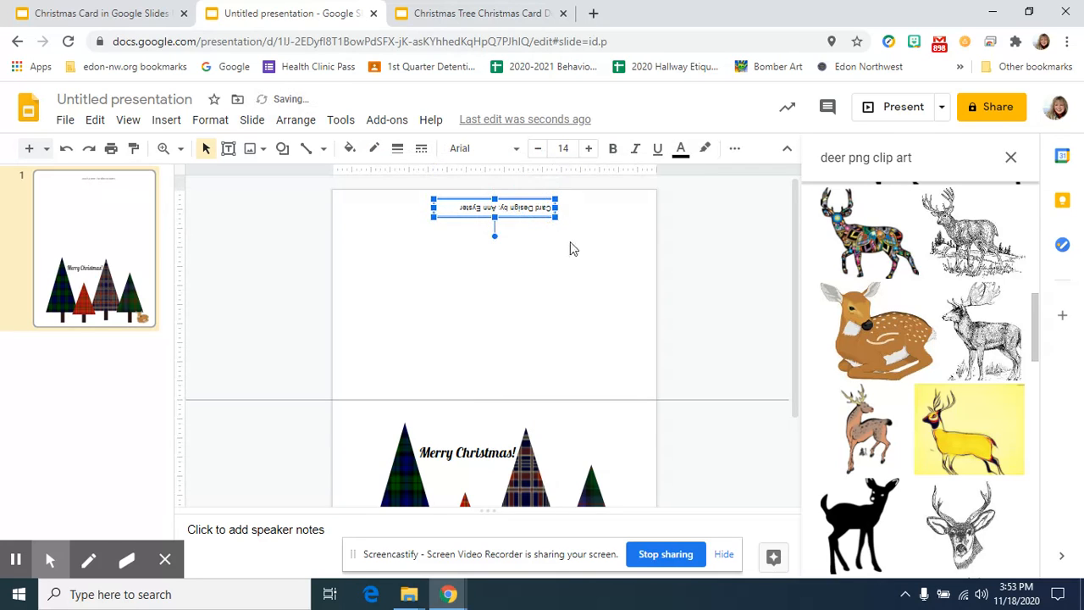
left_click(574, 250)
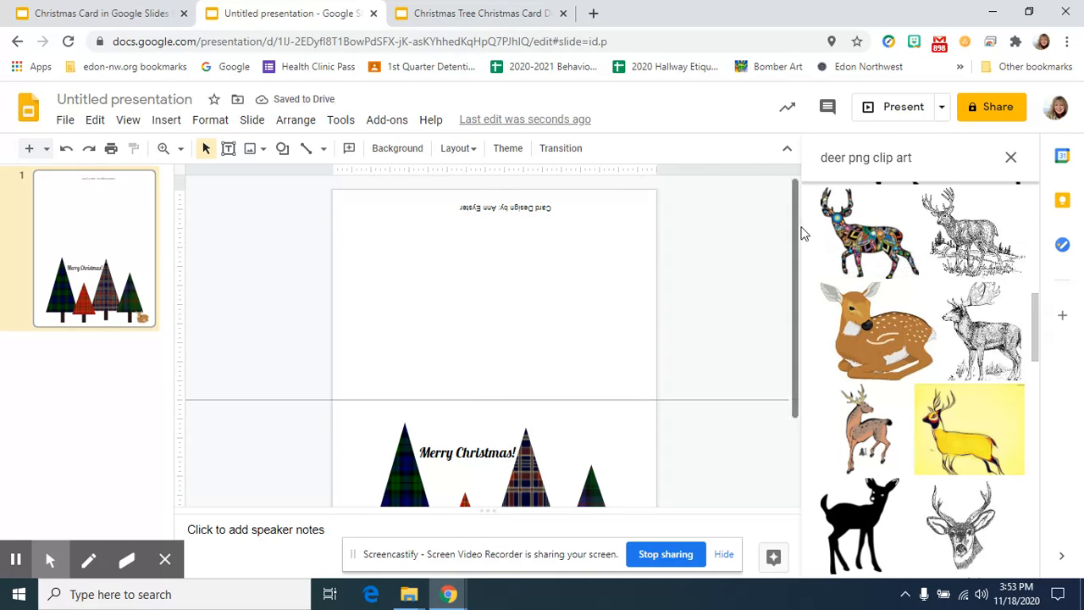
Step: Set the zoom to Fit to view the whole card
mouse_move(799, 227)
left_mouse_down()
mouse_move(796, 329)
mouse_move(793, 225)
left_mouse_up()
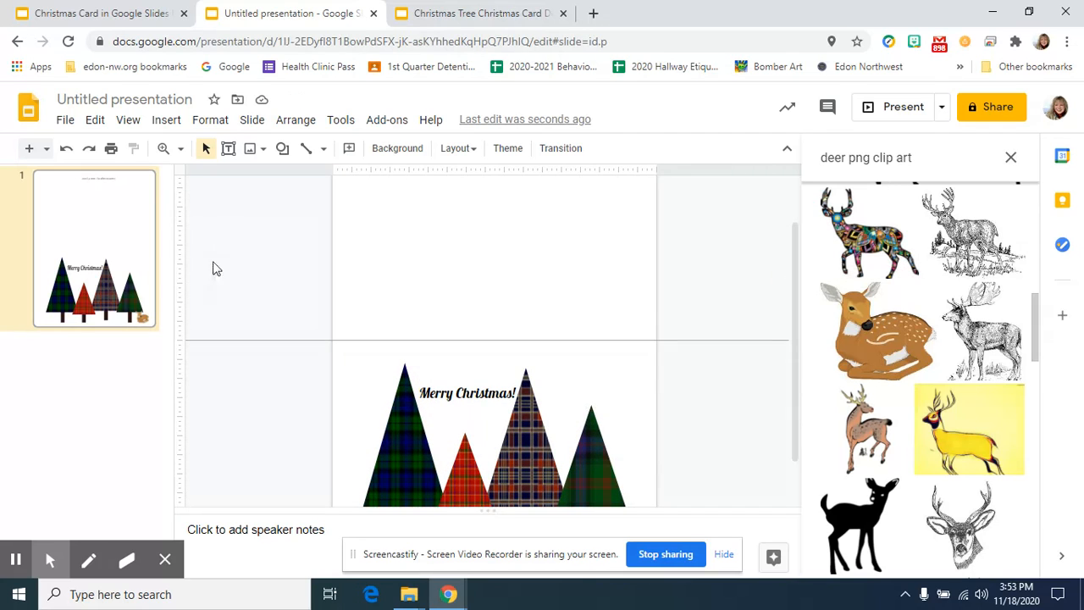
left_click(181, 148)
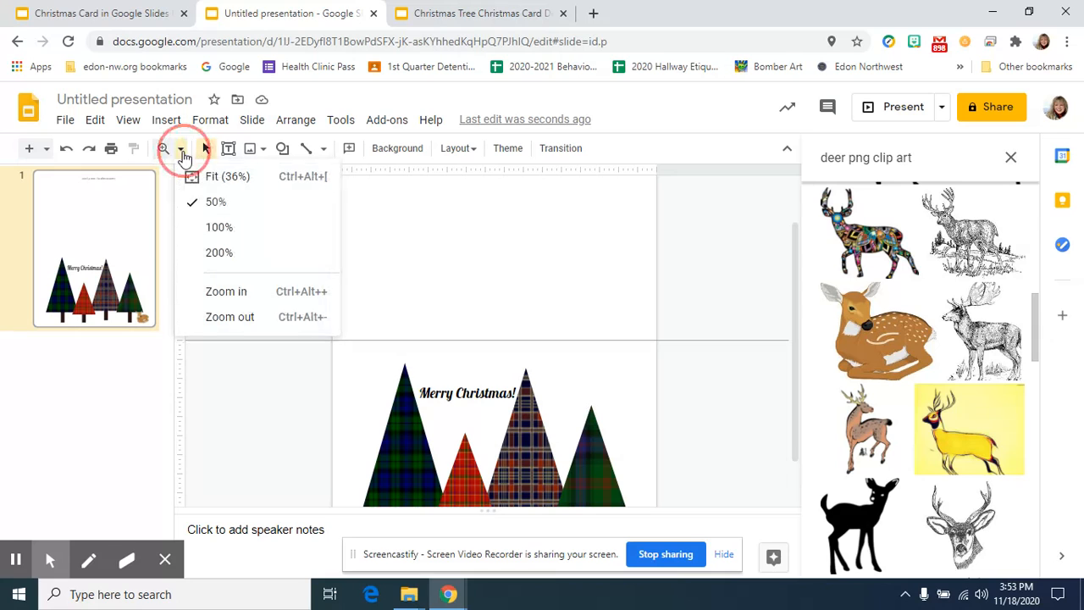
left_click(241, 178)
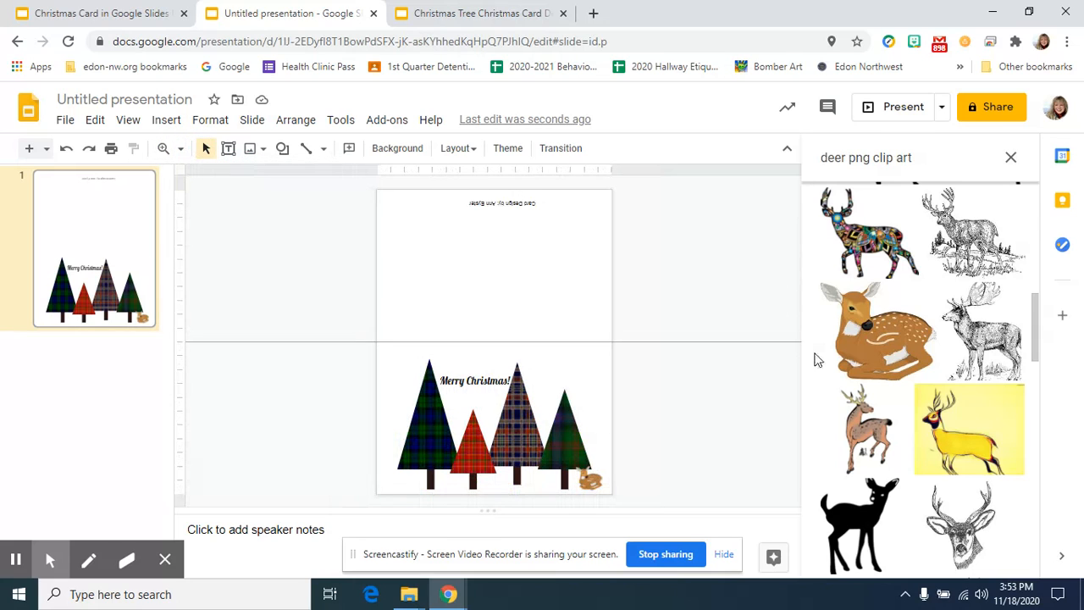